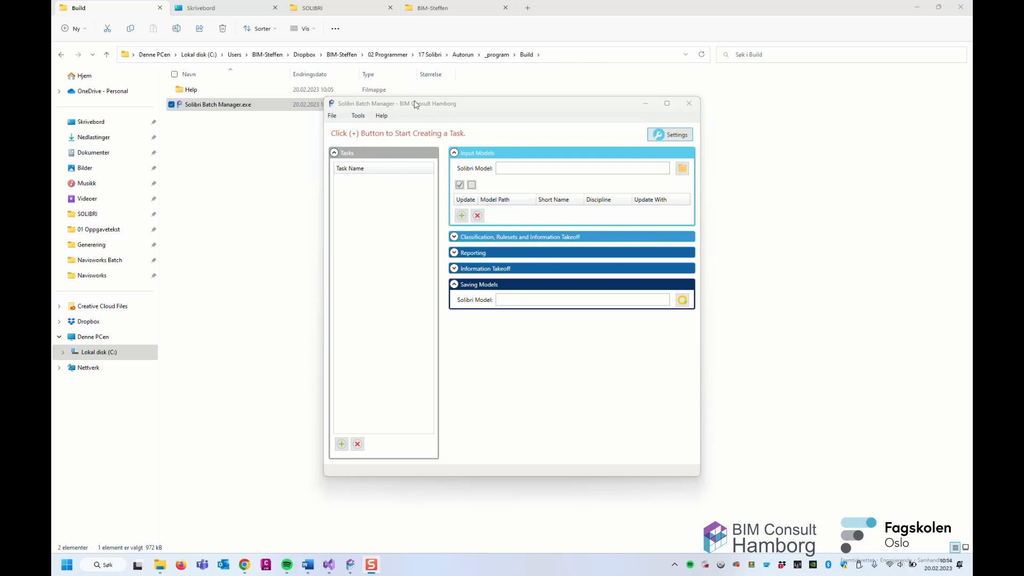
left_click_drag(418, 104, 387, 114)
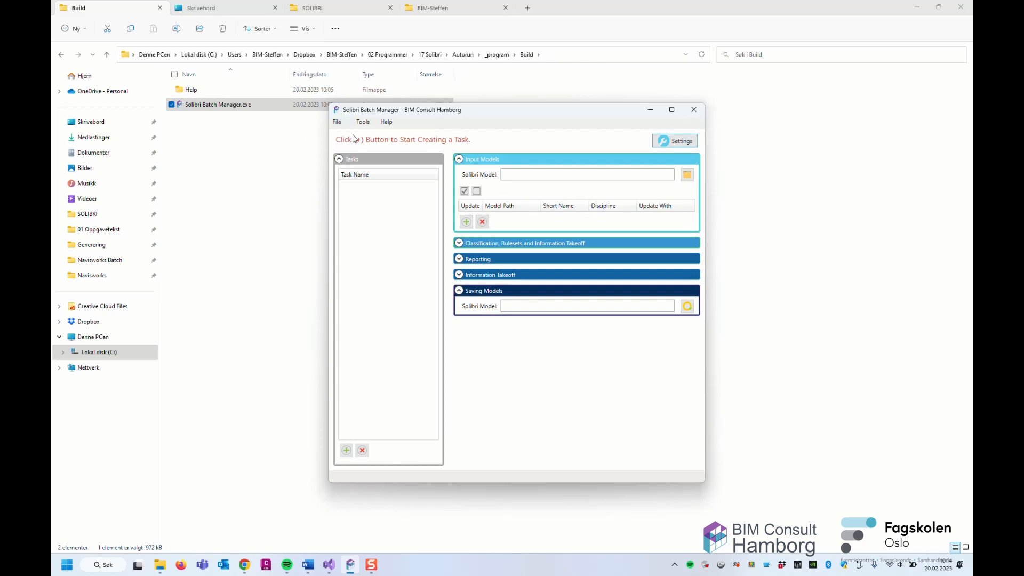
left_click(339, 125)
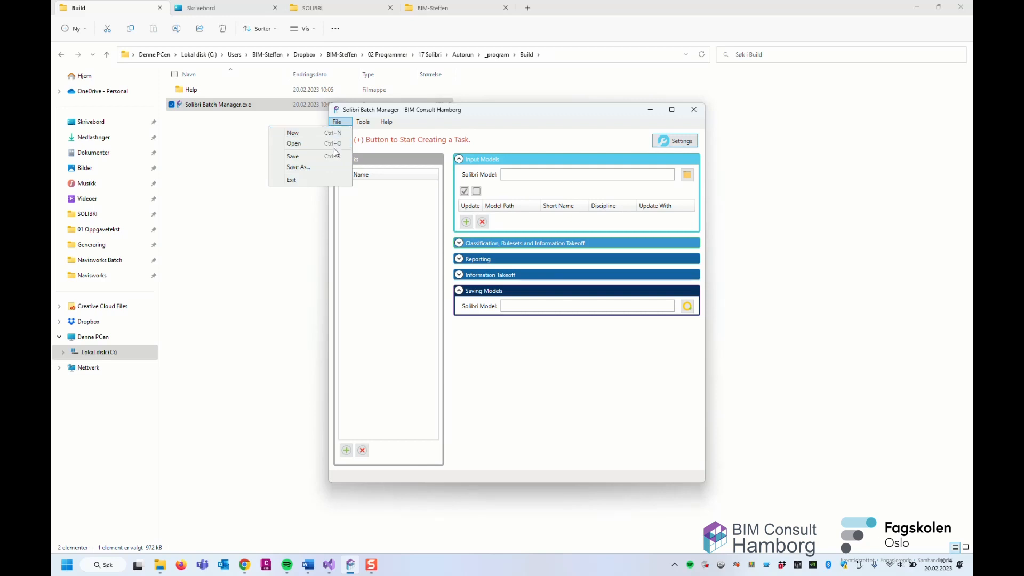
key("ctrl")
key("ctrl")
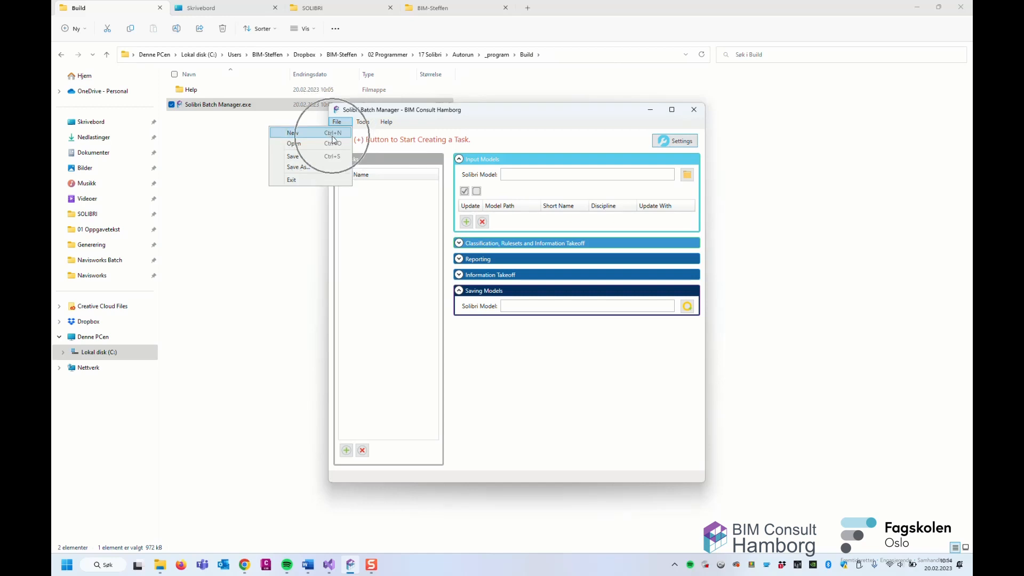
key("ctrl")
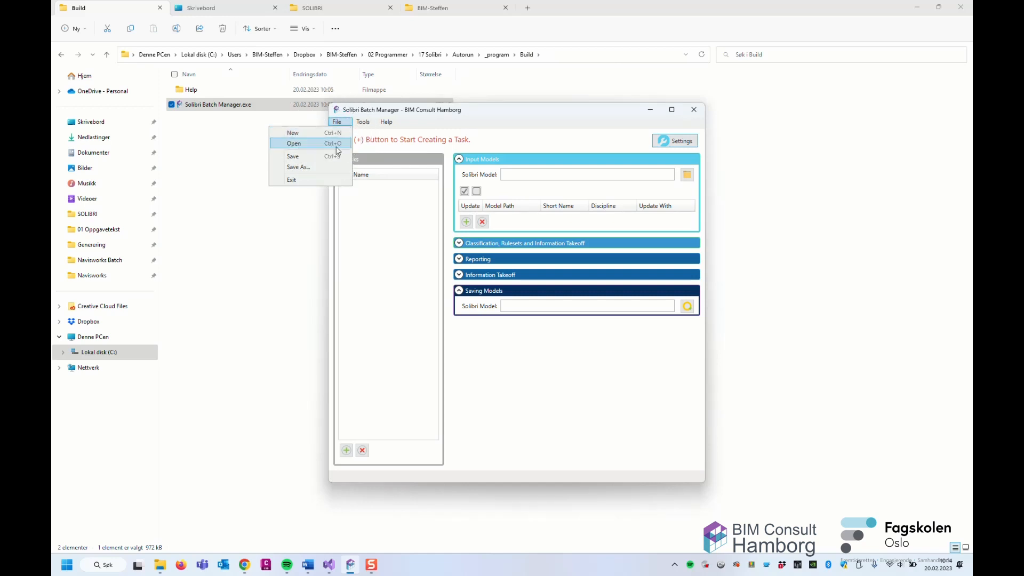
key("ctrl")
key("ctrl")
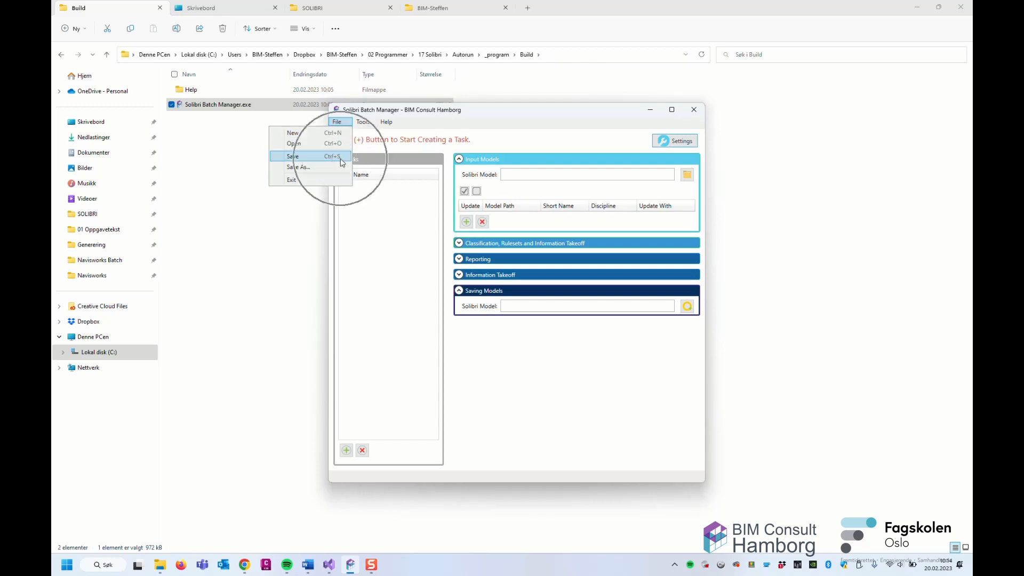
key("ctrl")
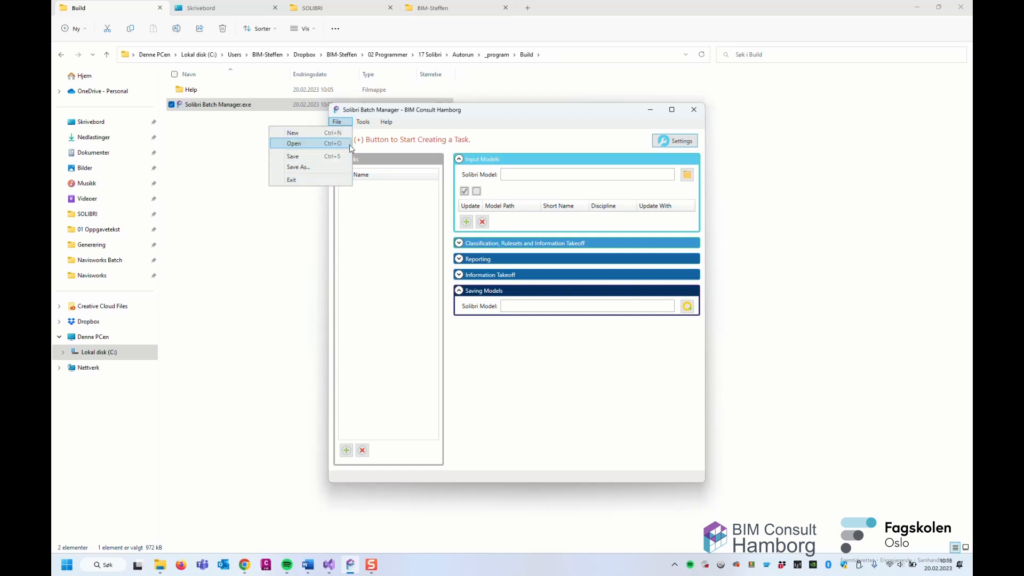
Step: Open the batch manager's settings
mouse_move(363, 123)
key("ctrl")
key("ctrl")
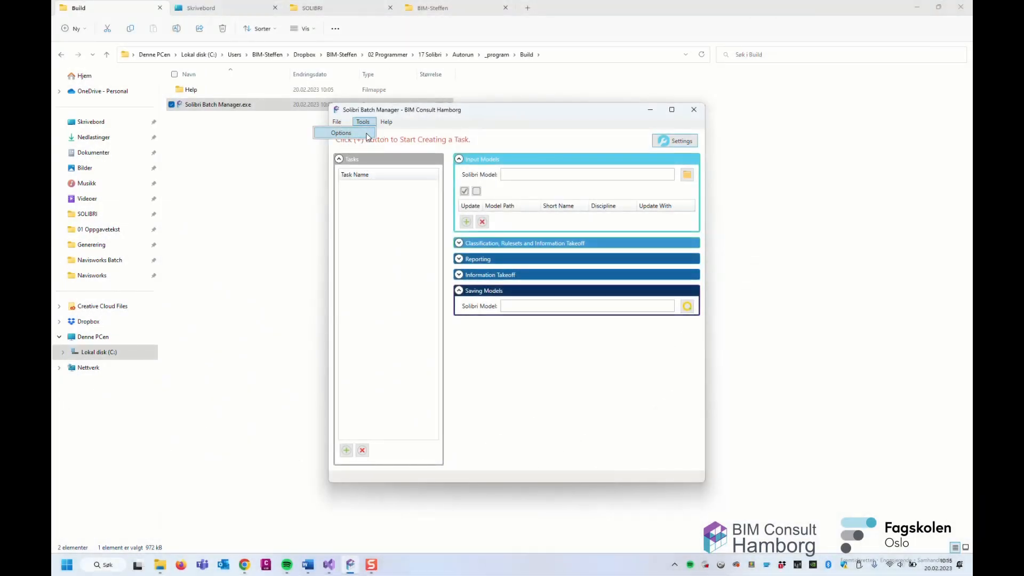
left_click(367, 134)
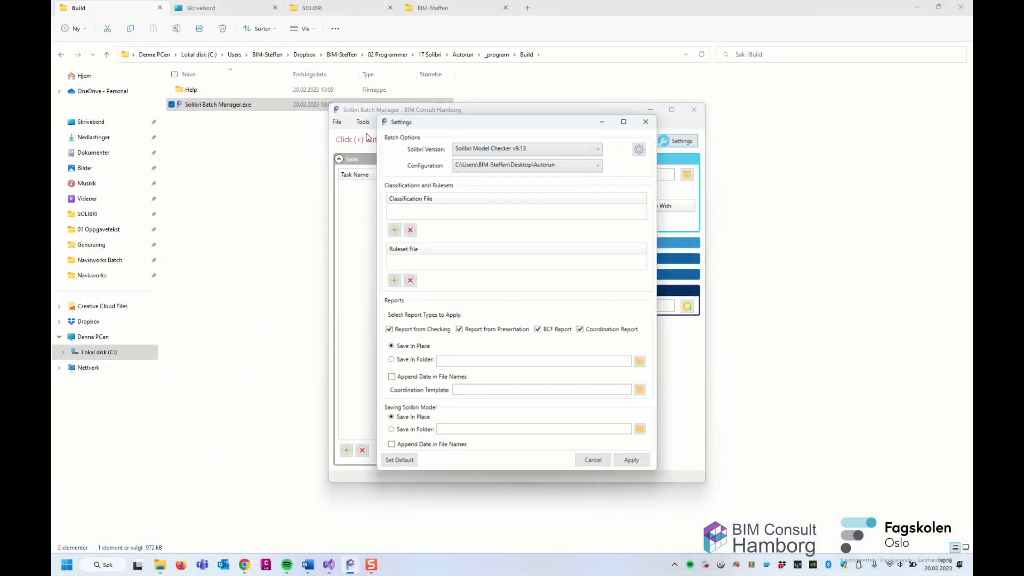
left_click_drag(408, 112, 295, 120)
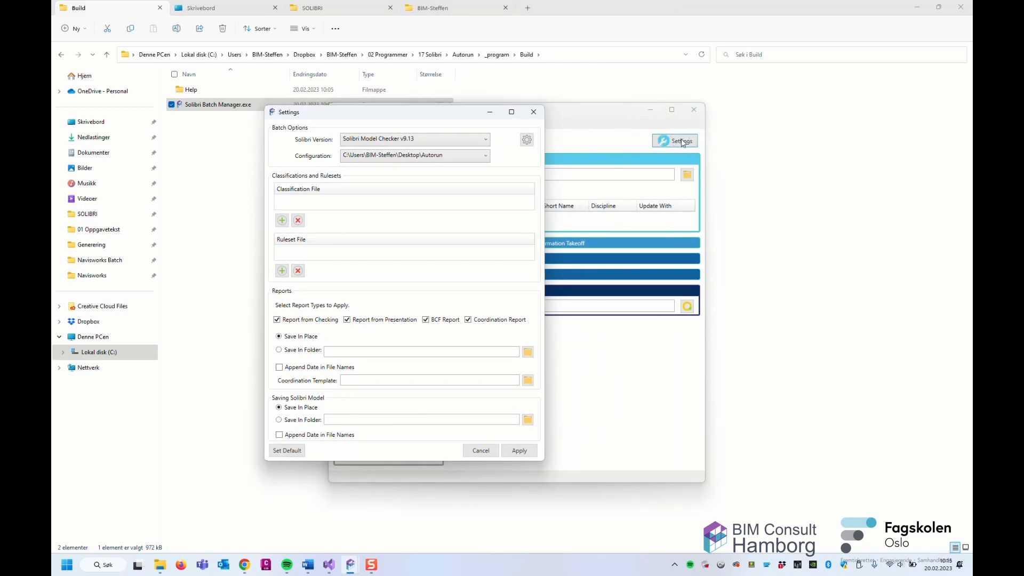
key("ctrl")
key("ctrl")
key("ctrl")
key("ctrl")
left_click_drag(380, 122, 498, 134)
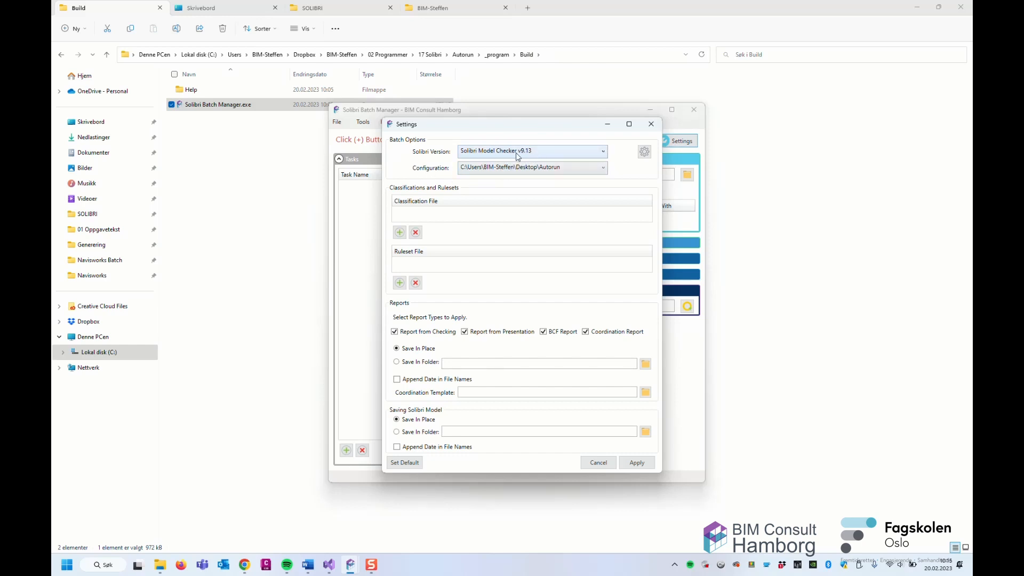
Step: Open the batch options and examine the Solibri executable path and the configuration directory
left_click(645, 154)
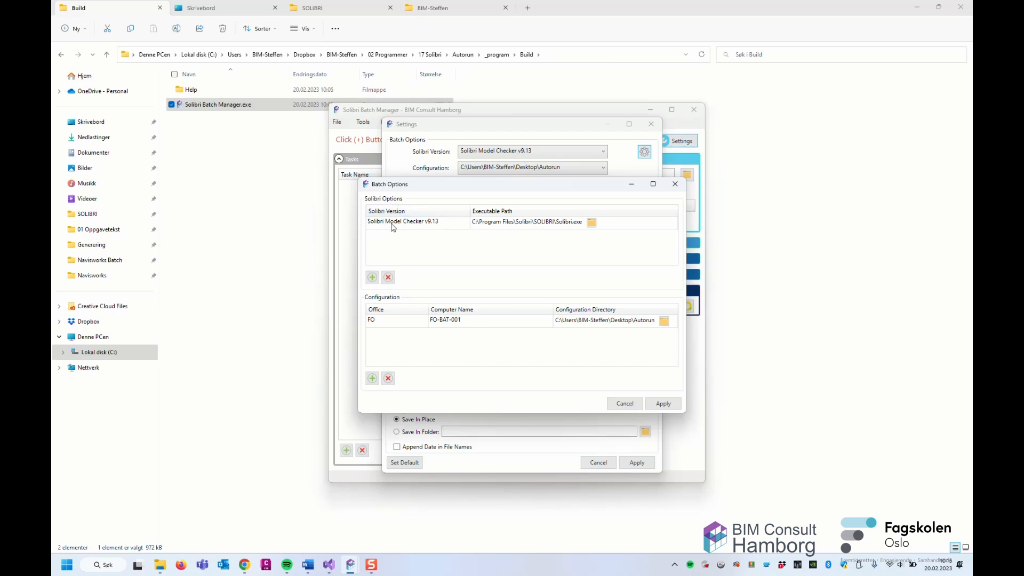
left_click(486, 226)
left_click_drag(501, 224, 587, 234)
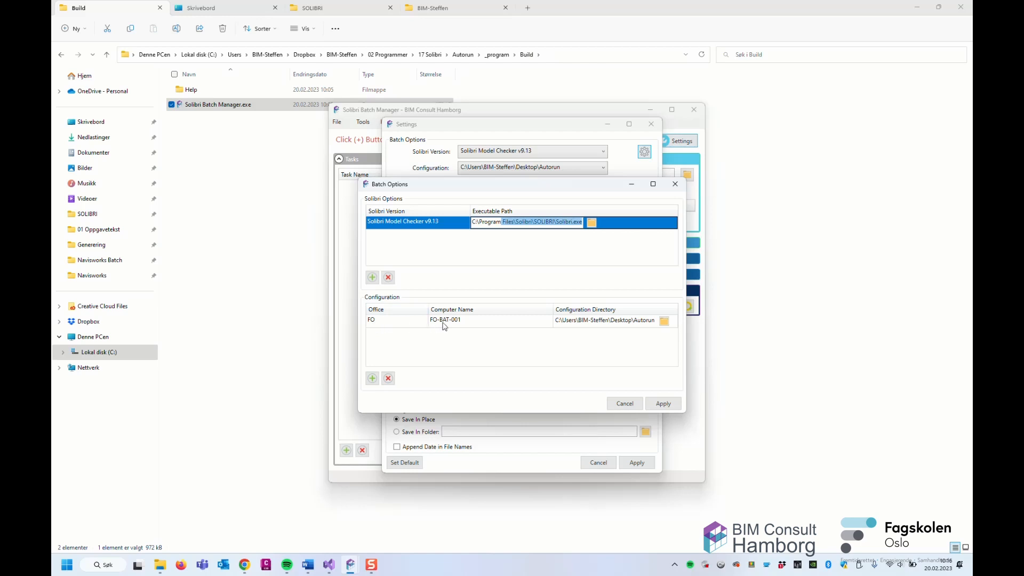
left_click(570, 324)
left_click_drag(557, 322, 665, 323)
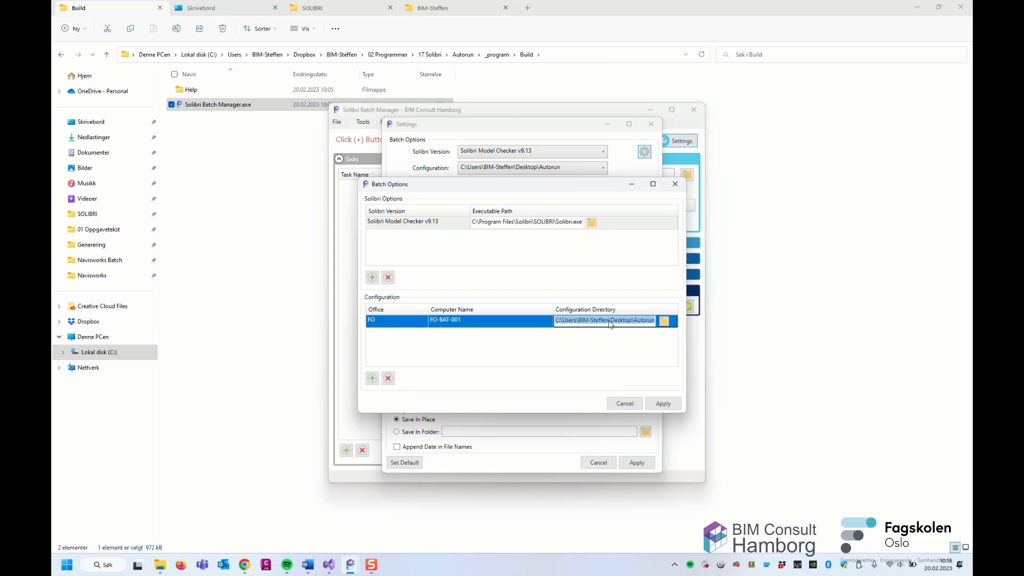
left_click(590, 322)
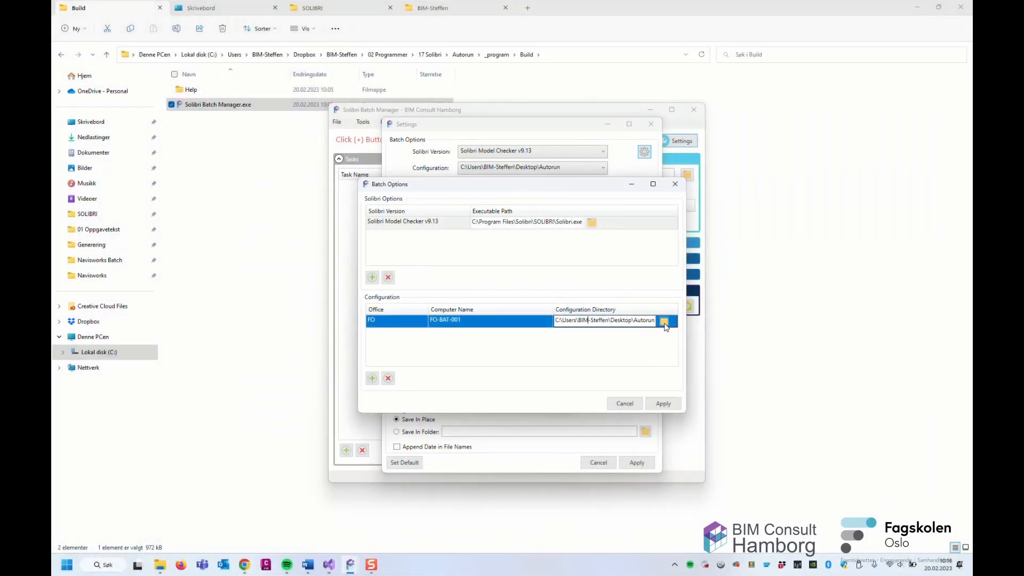
left_click(665, 321)
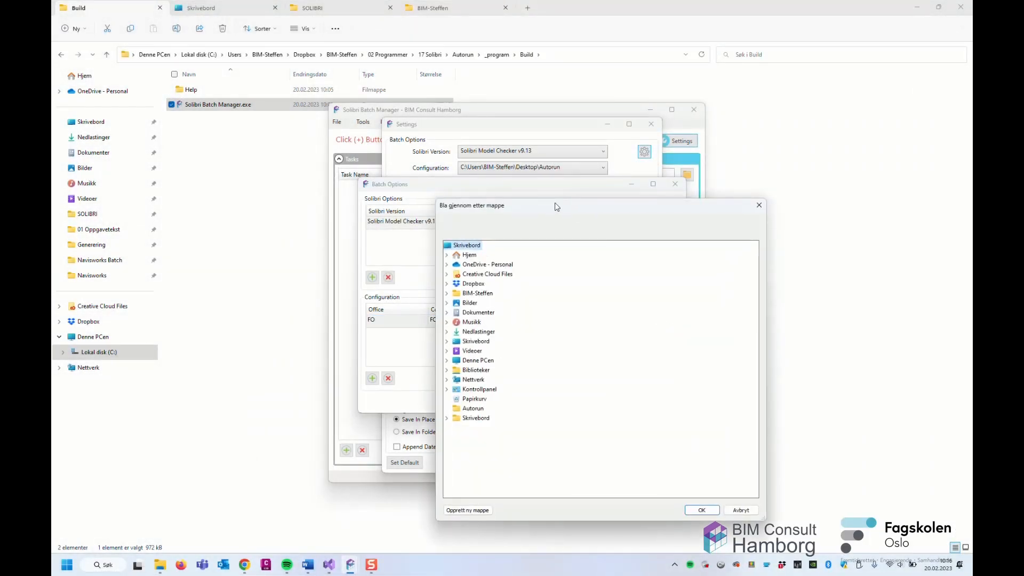
left_click_drag(321, 143, 460, 216)
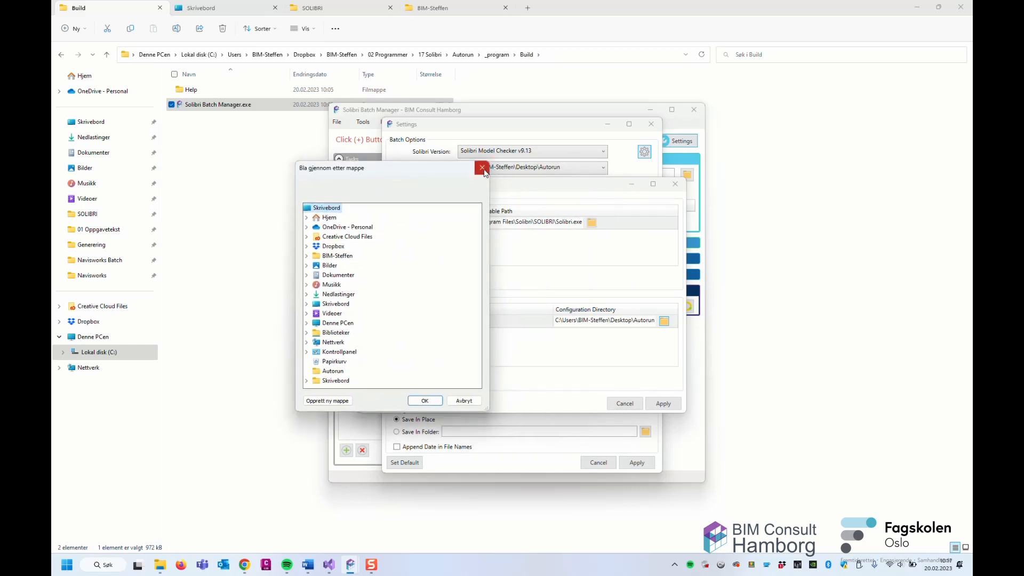
left_click(483, 167)
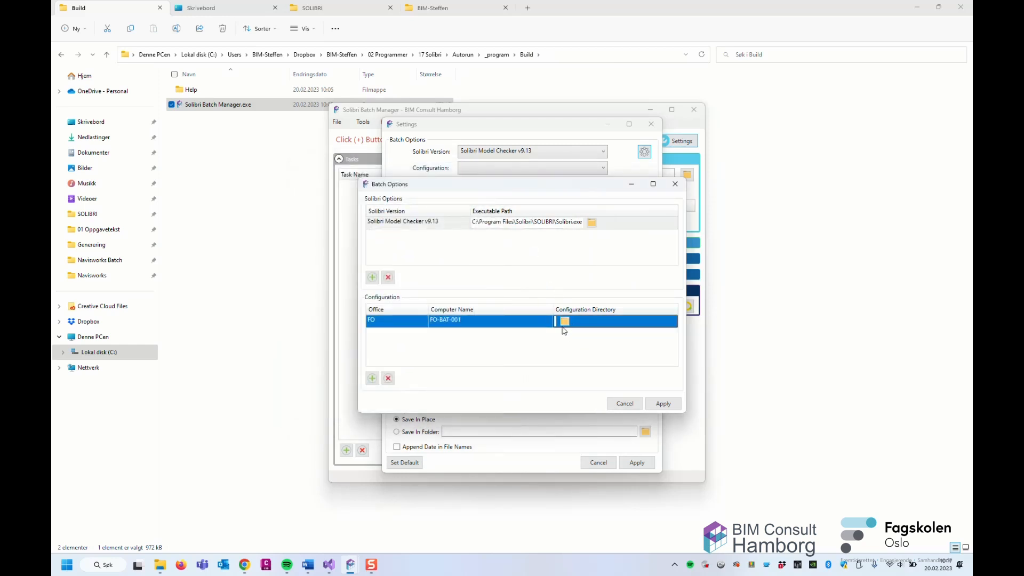
left_click(565, 322)
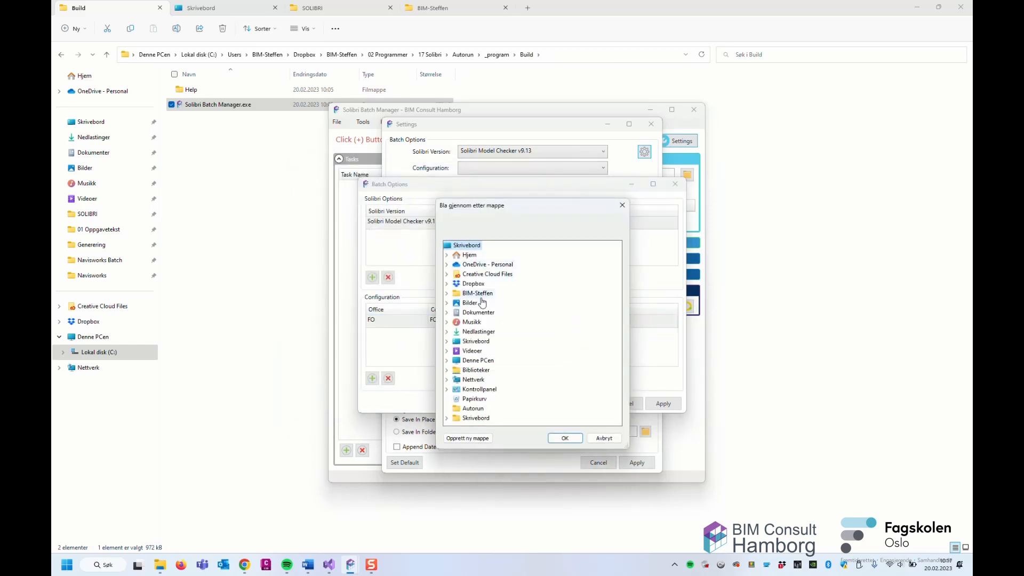
left_click(622, 205)
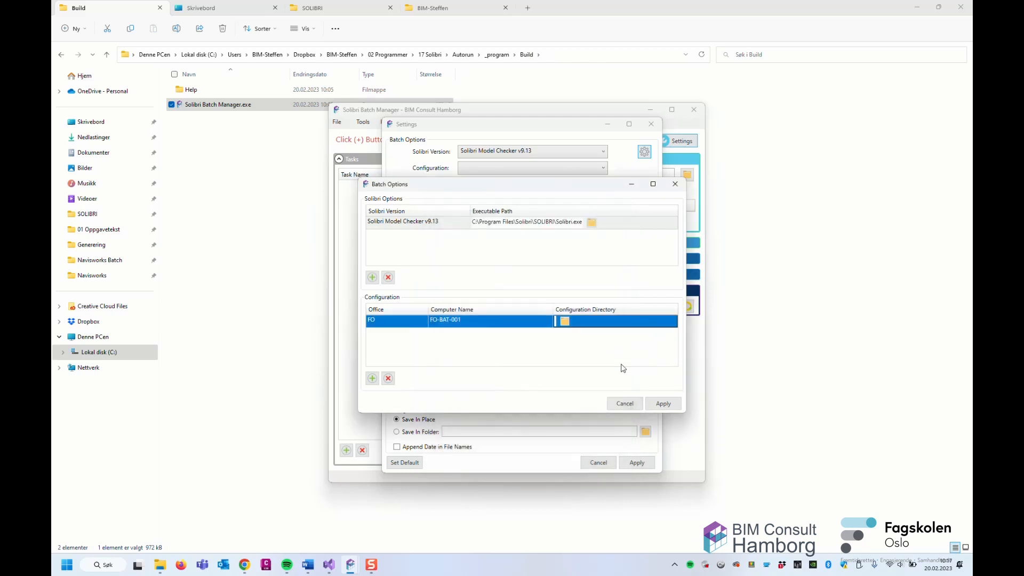
left_click(631, 402)
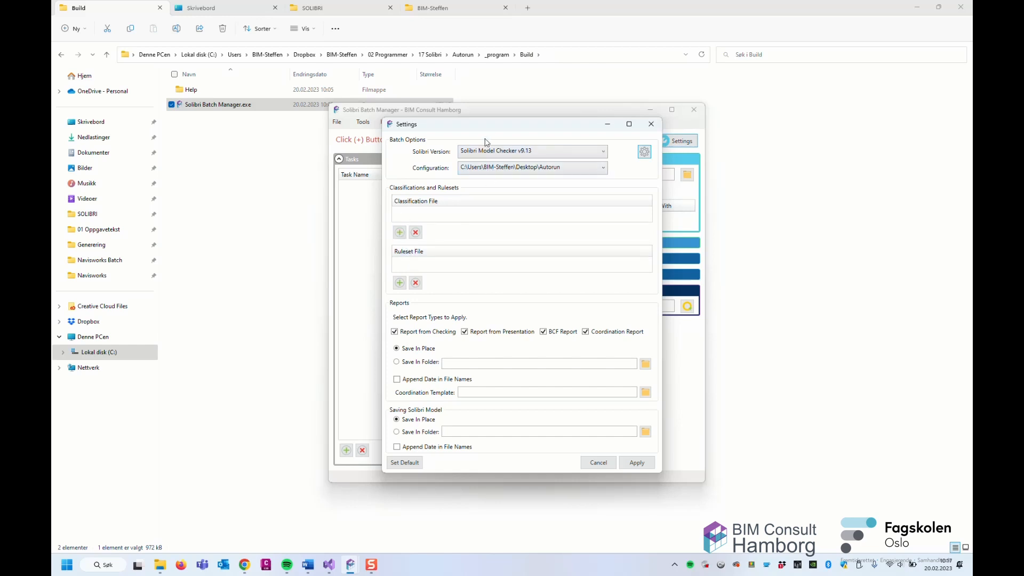
Step: Reset the settings to their defaults
left_click_drag(485, 125, 297, 112)
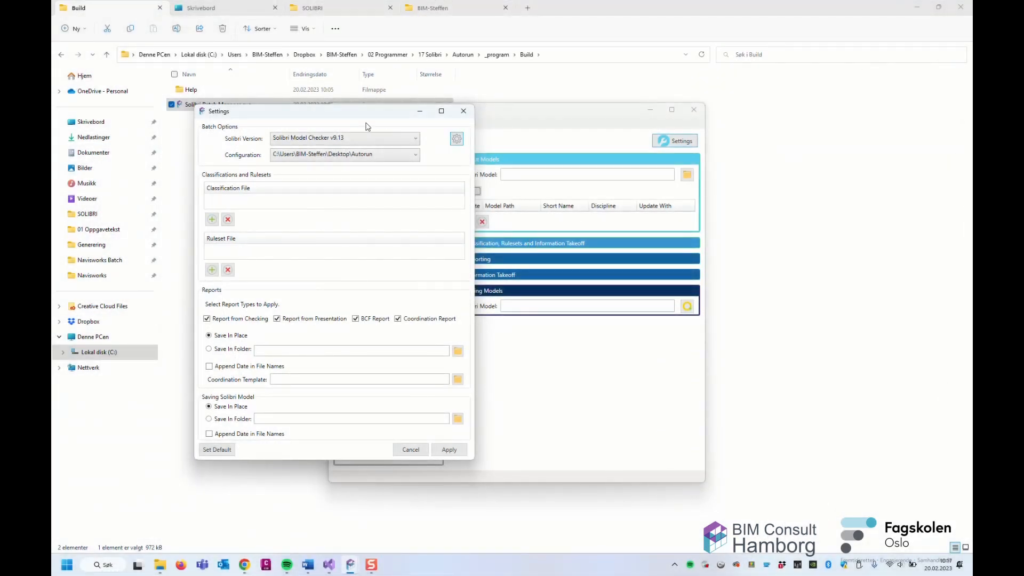
left_click_drag(359, 114, 547, 121)
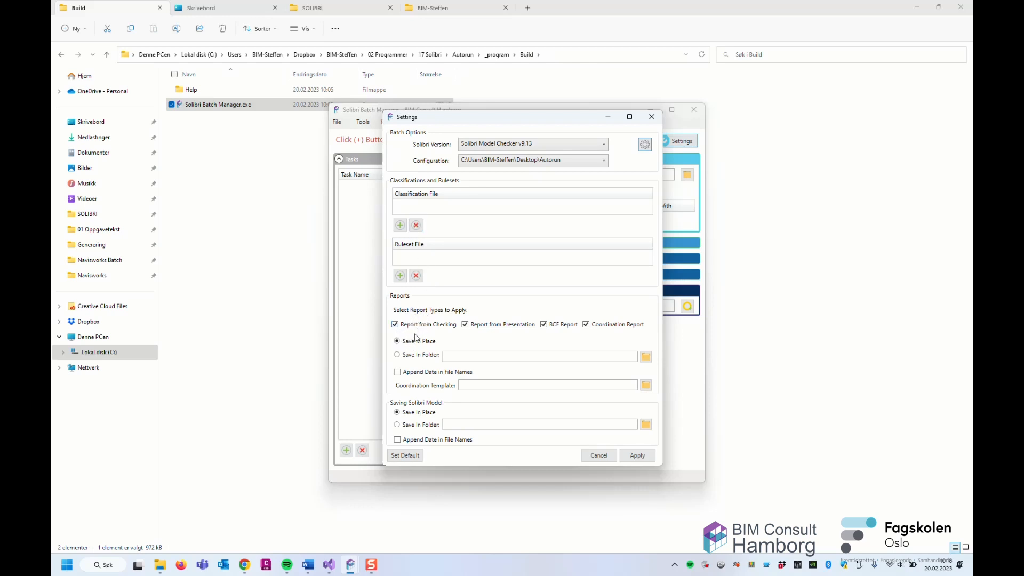
left_click(412, 458)
left_click_drag(420, 122, 495, 149)
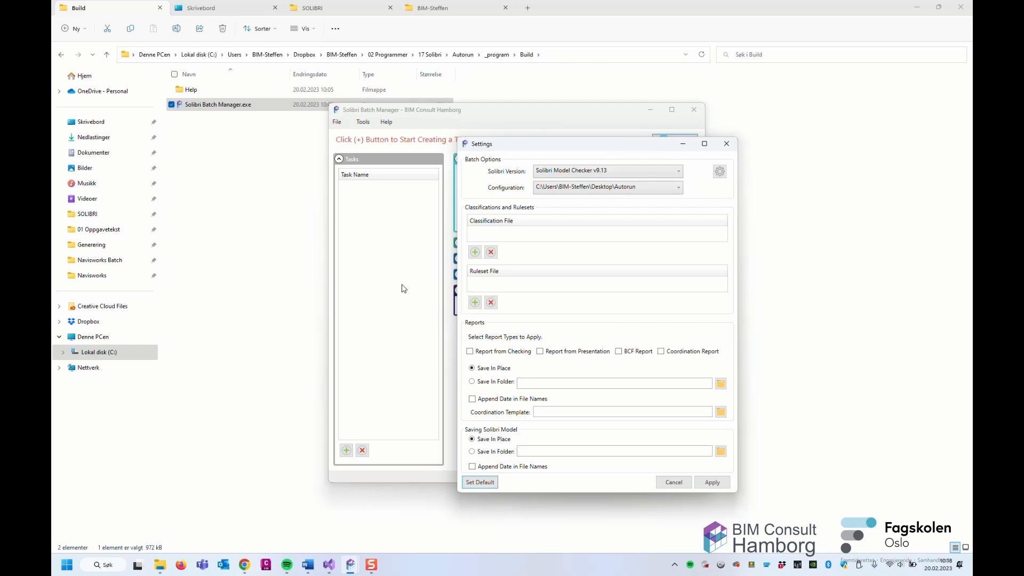
left_click_drag(506, 150, 412, 118)
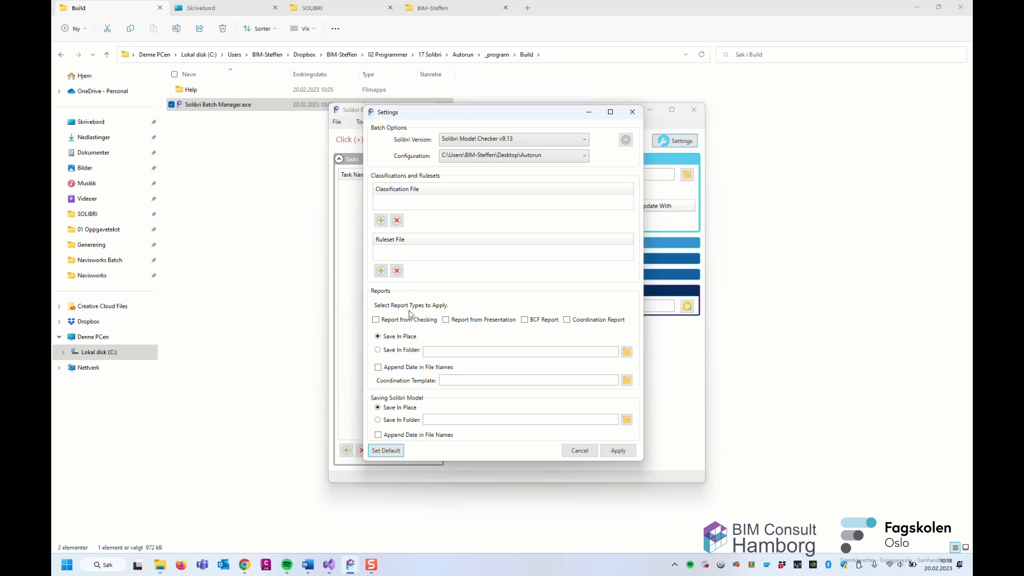
Step: Enable the Report from Checking, Report from Presentation, BCF Report and Coordination Report types
left_click(404, 320)
left_click(449, 322)
left_click(525, 320)
Step: Start adding classification files and browse to the C:\Users\Public\Solibri\SOLIBRI folder
left_click(382, 221)
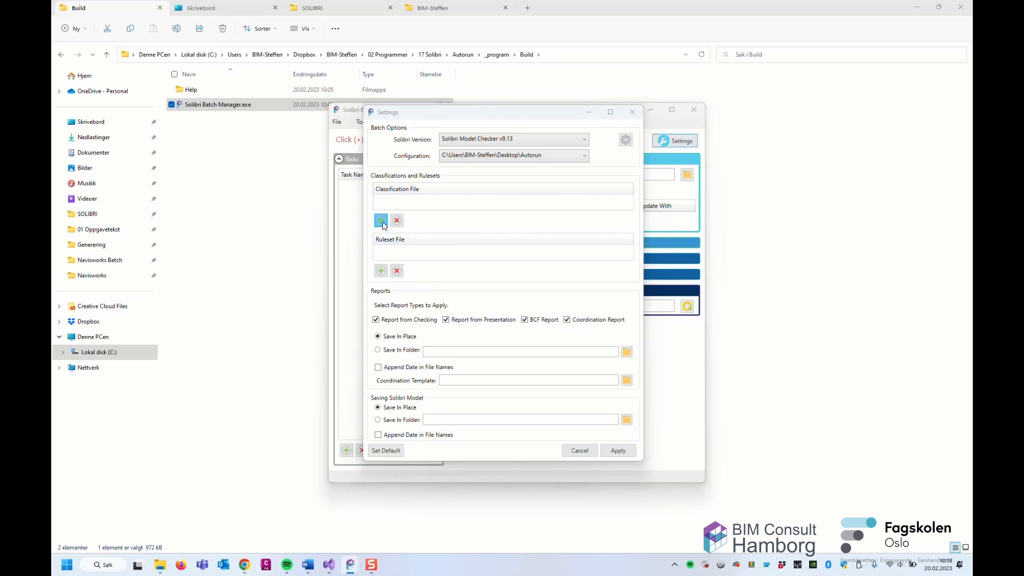
left_click_drag(542, 133, 393, 152)
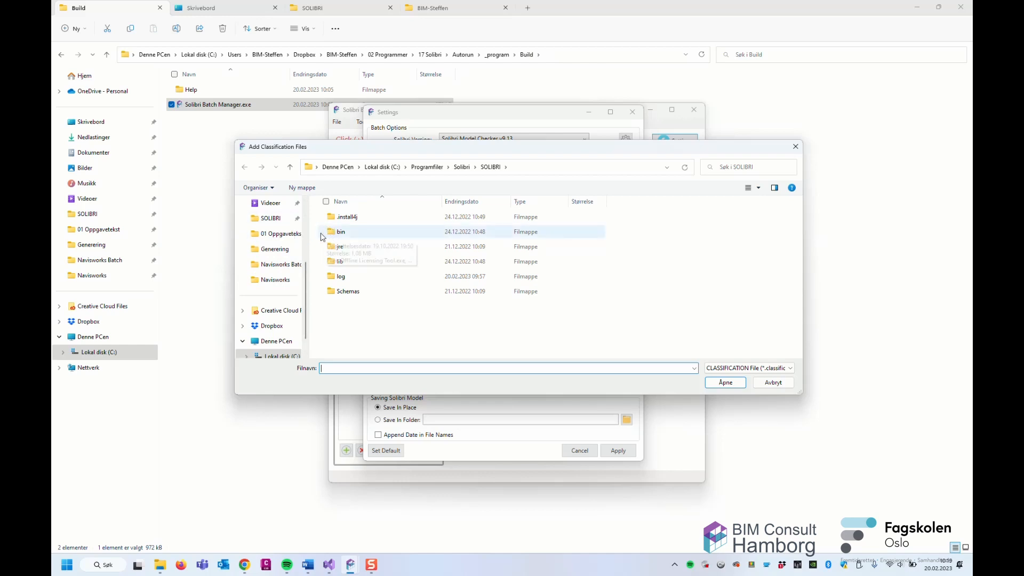
left_click(274, 219)
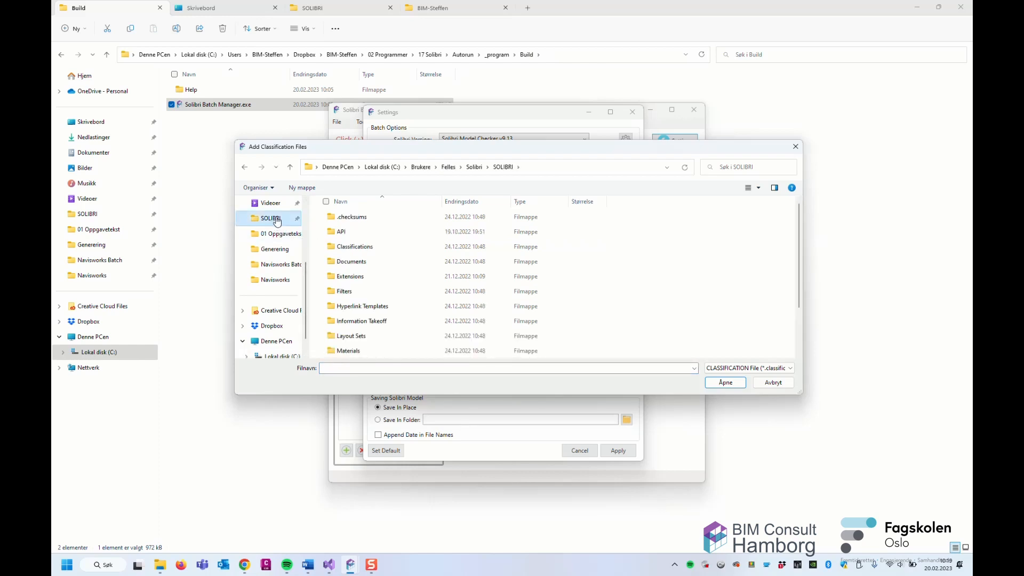
left_click(553, 167)
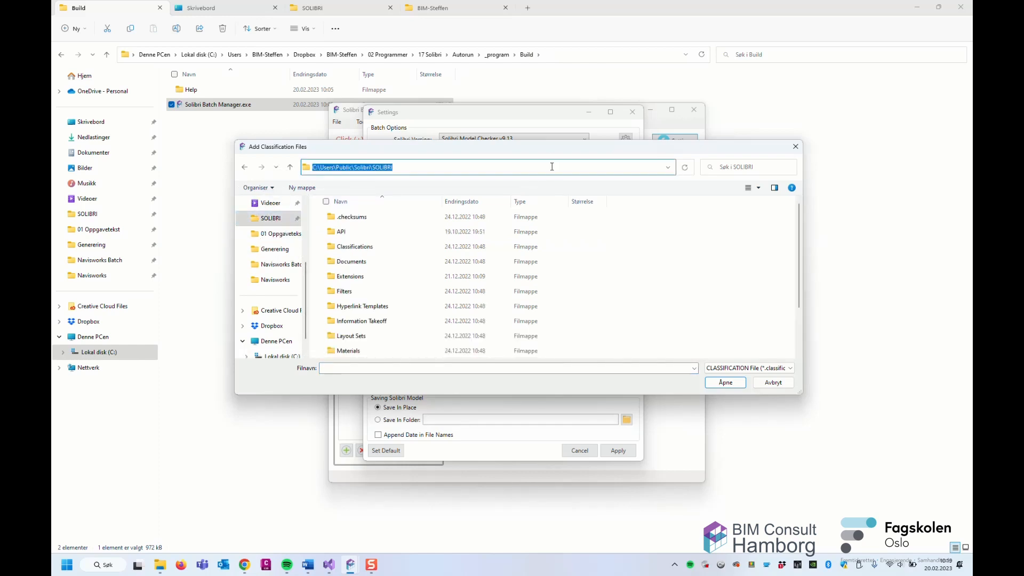
left_click(336, 168)
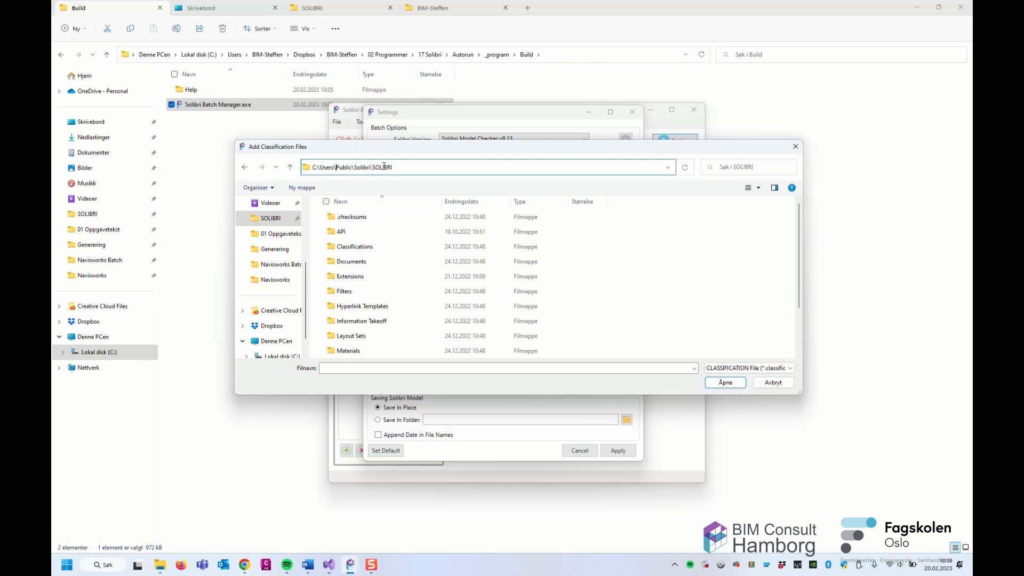
Step: Open the Classifications folder in the file chooser and widen the name column to show full file names
scroll(403, 271, "down", 2)
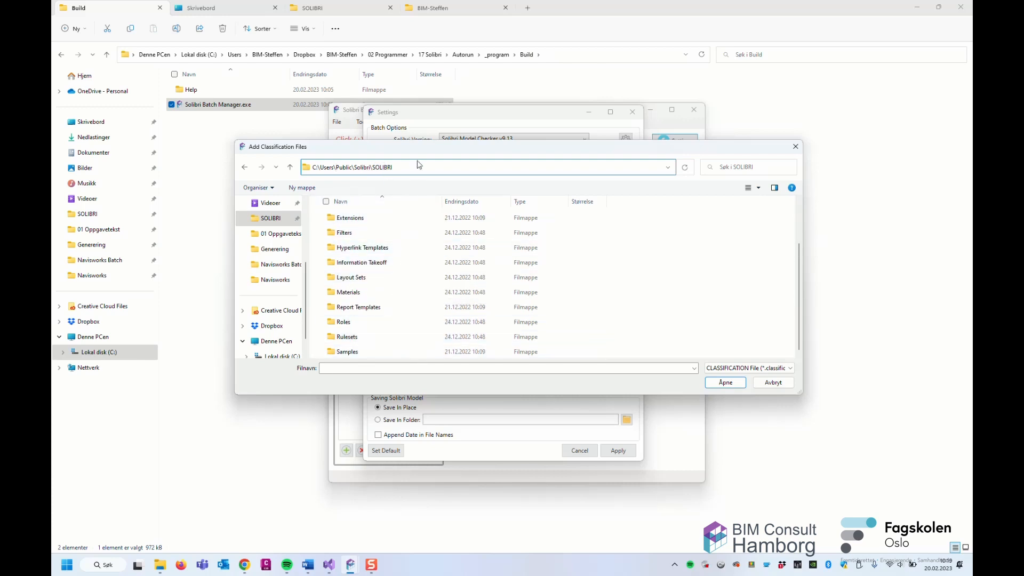
left_click_drag(416, 153, 426, 236)
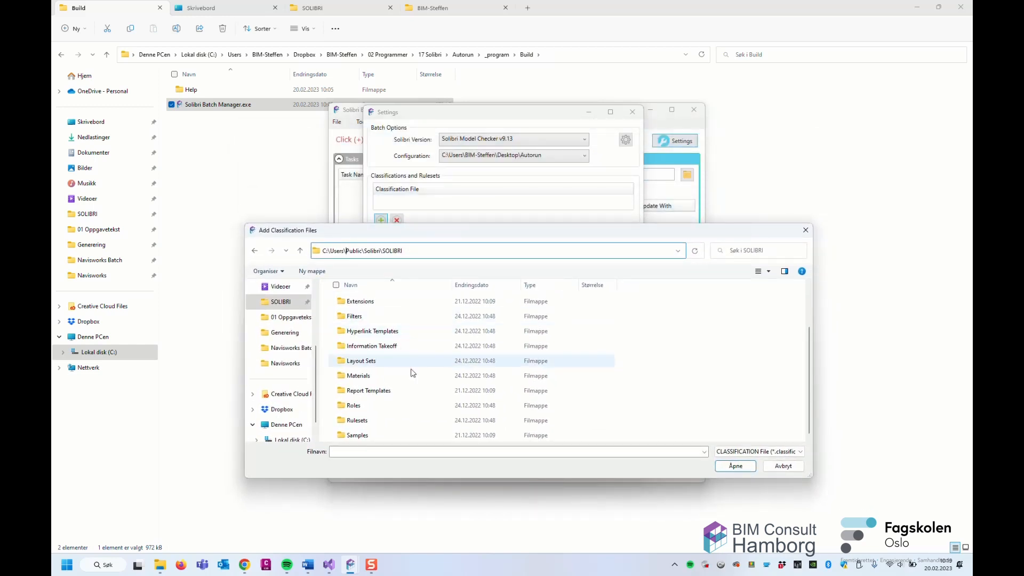
scroll(398, 363, "up", 2)
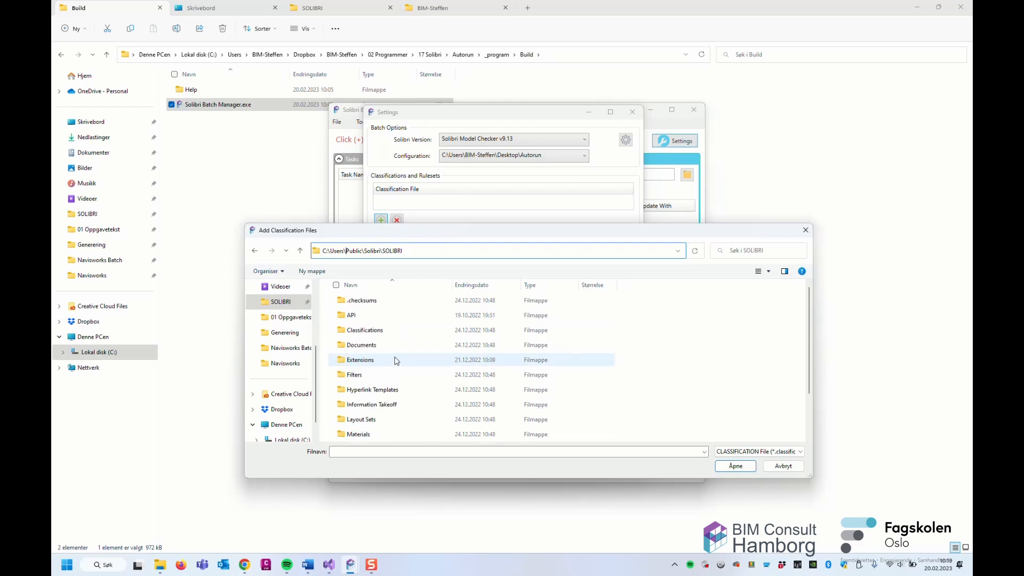
left_click(376, 332)
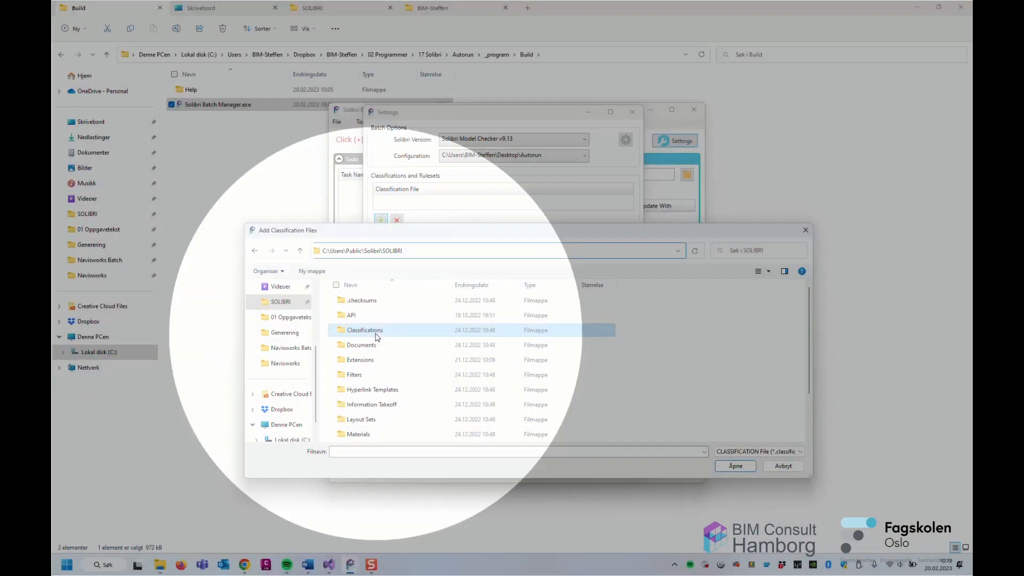
double_click(376, 333)
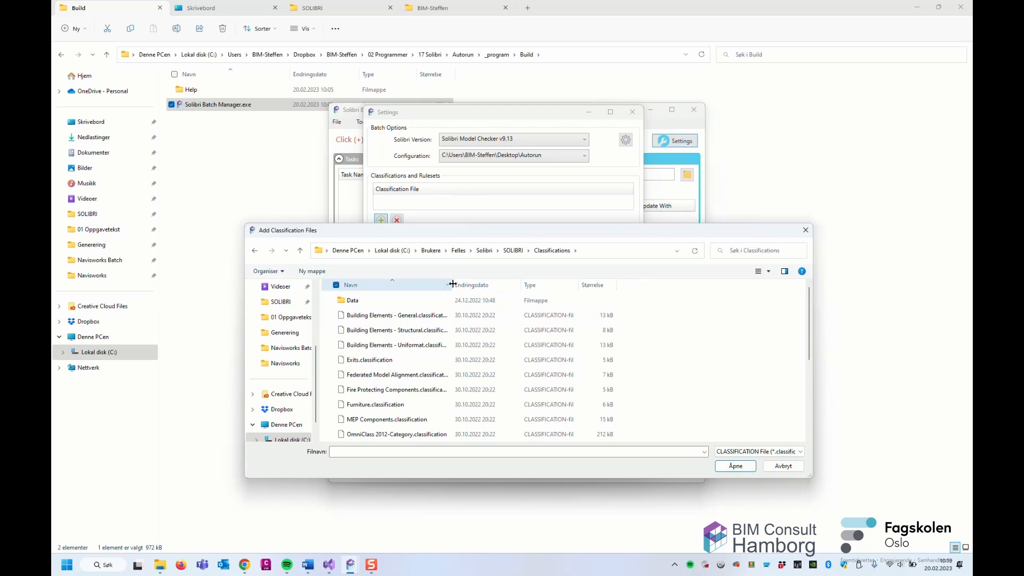
left_click_drag(450, 284, 504, 283)
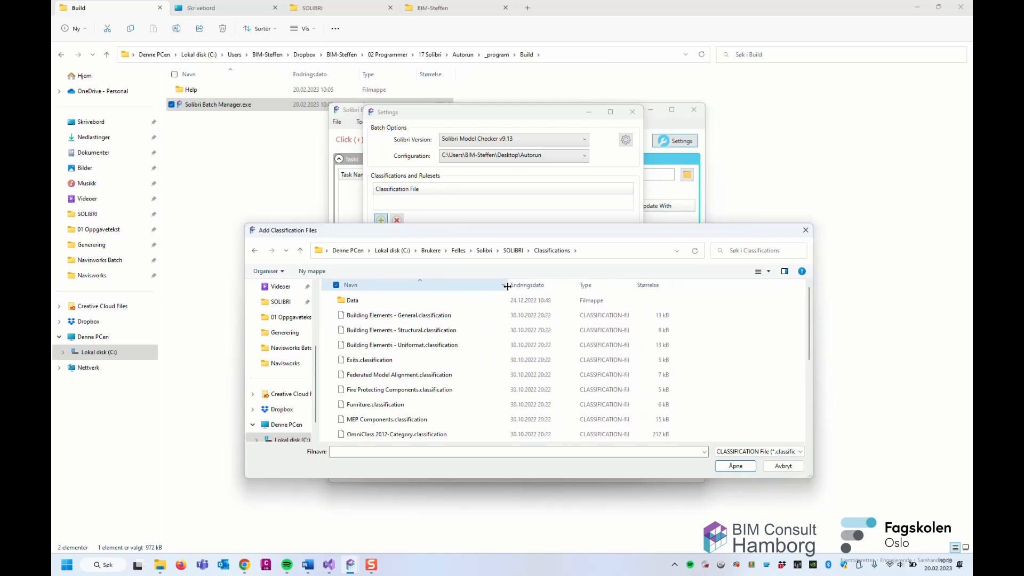
Step: Add the Building Elements - General, Structural and Uniformat classification files from the Classifications folder
left_click(422, 319)
left_click(424, 347, "shift")
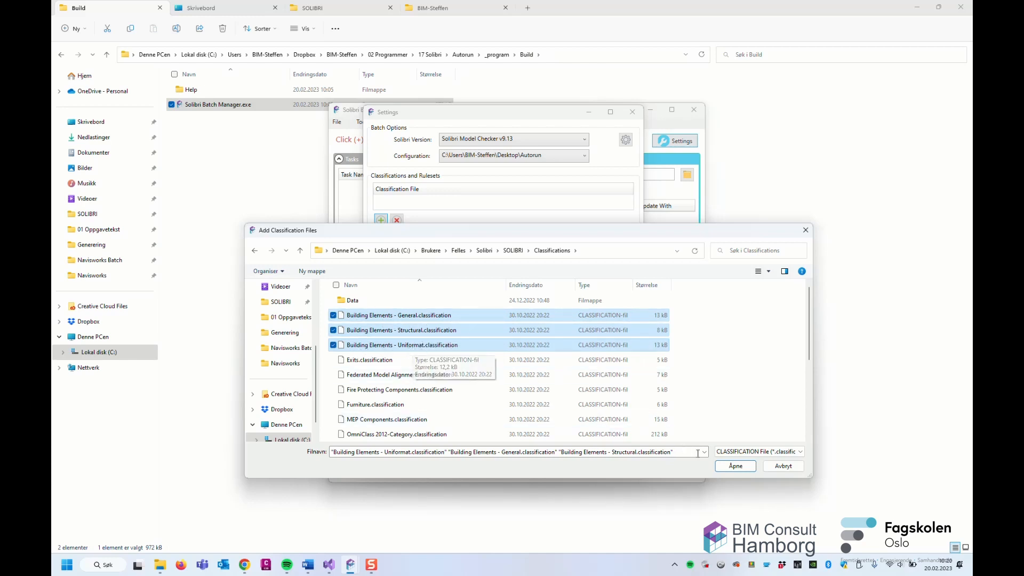
left_click(729, 465)
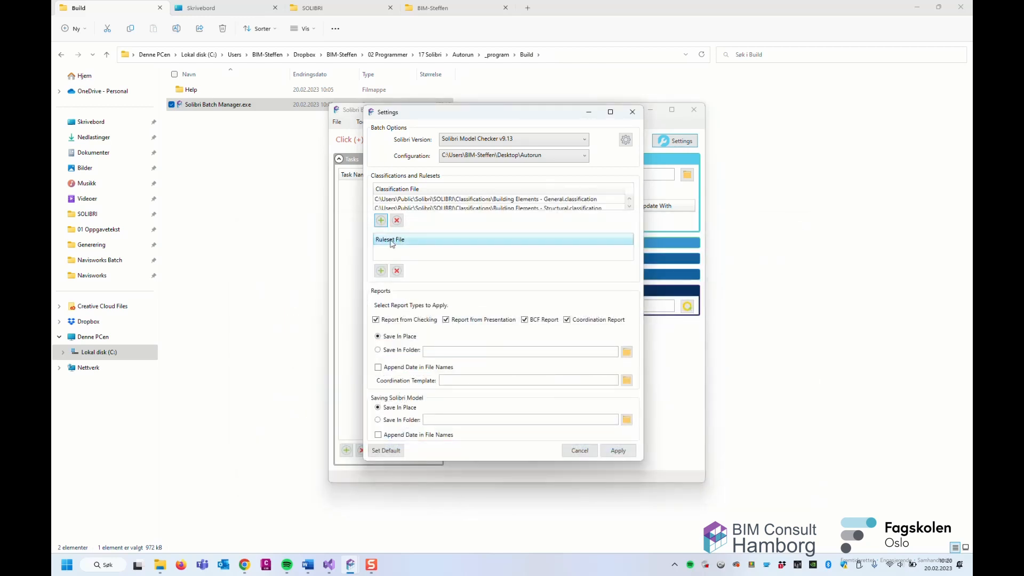
Step: Start adding ruleset files and browse to the Architectural Rules folder inside SOLIBRI\Rulesets
left_click(381, 271)
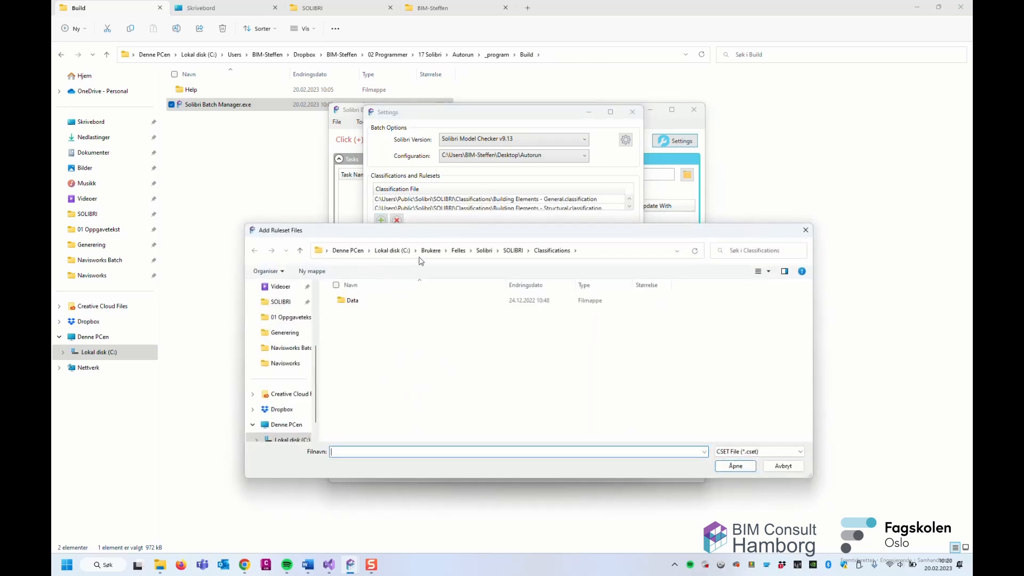
left_click(512, 251)
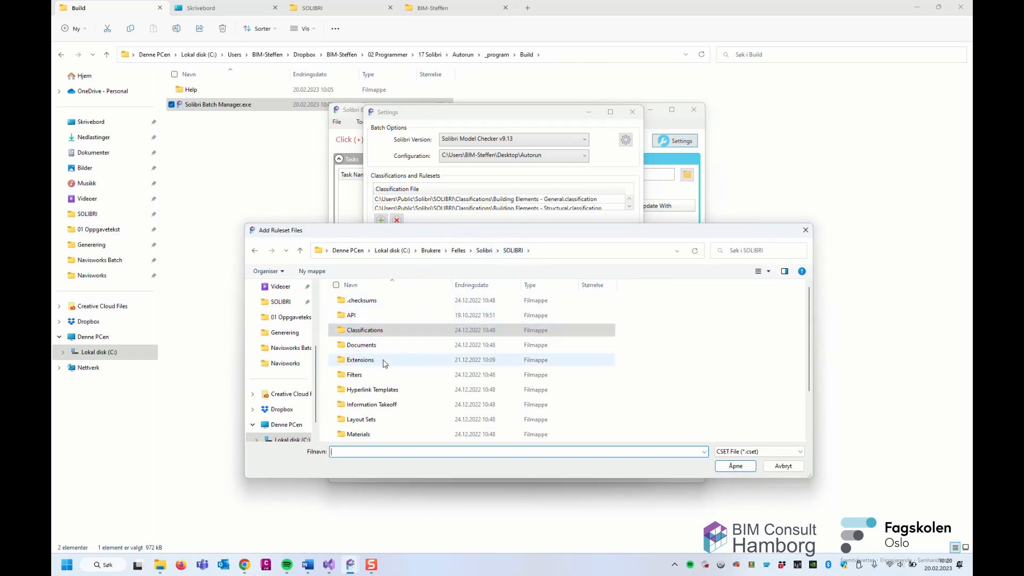
scroll(383, 360, "down", 1)
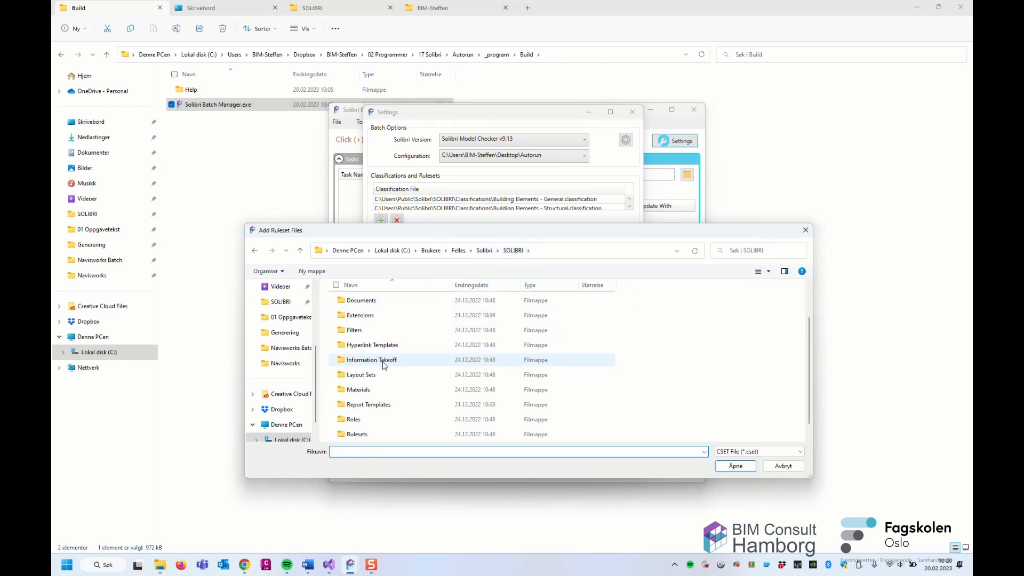
scroll(376, 430, "down", 1)
double_click(375, 420)
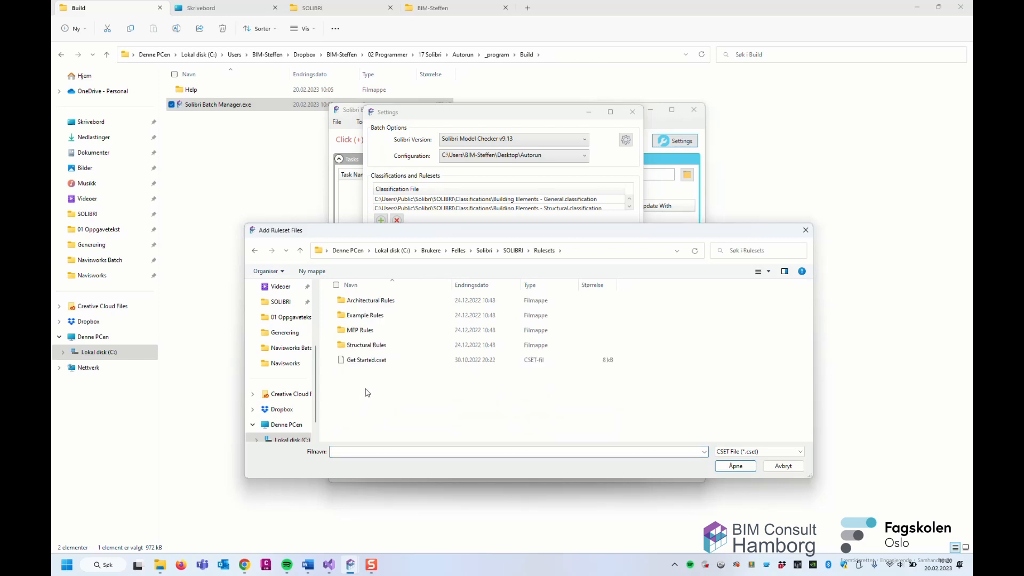
double_click(368, 300)
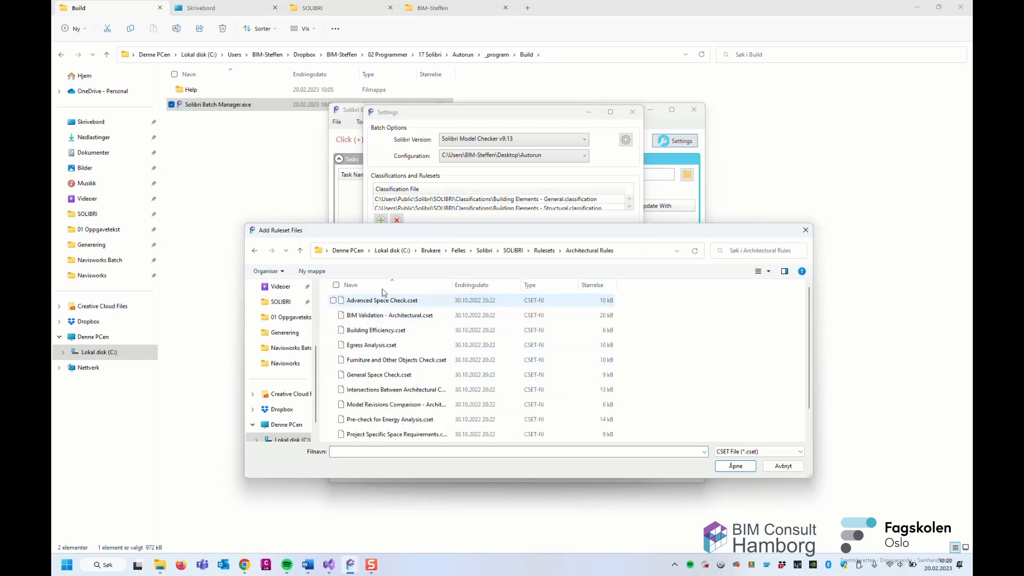
Step: Add the rulesets Advanced Space Check.cset and BIM Validation - Architectural.cset, and apply the settings
left_click_drag(625, 240, 621, 290)
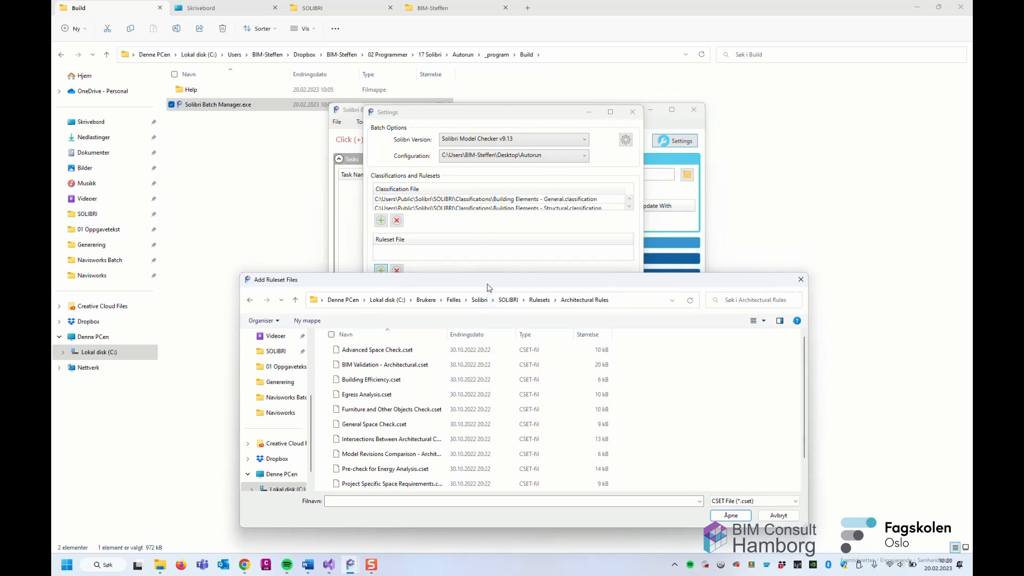
left_click_drag(489, 289, 482, 199)
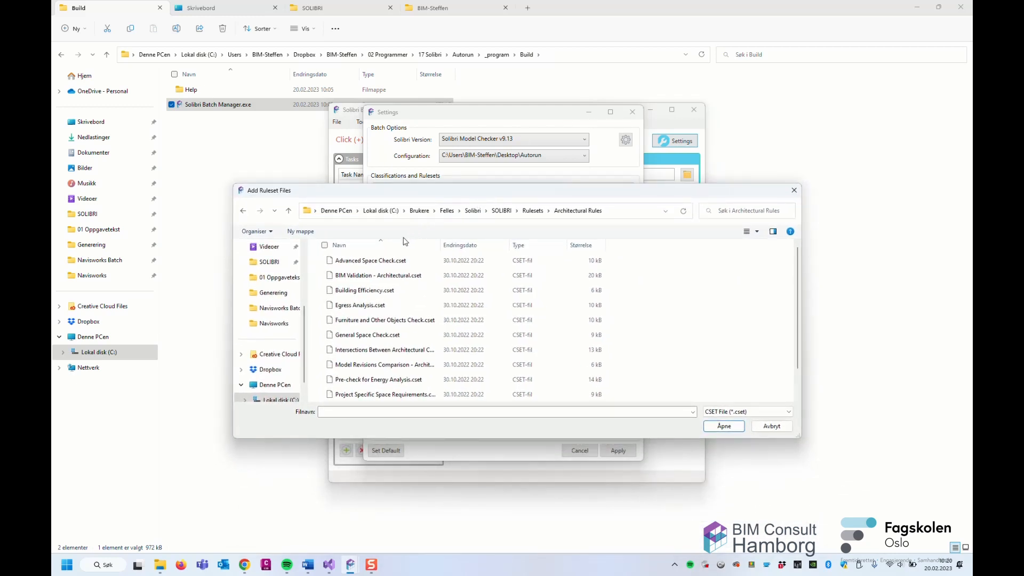
left_click(406, 261)
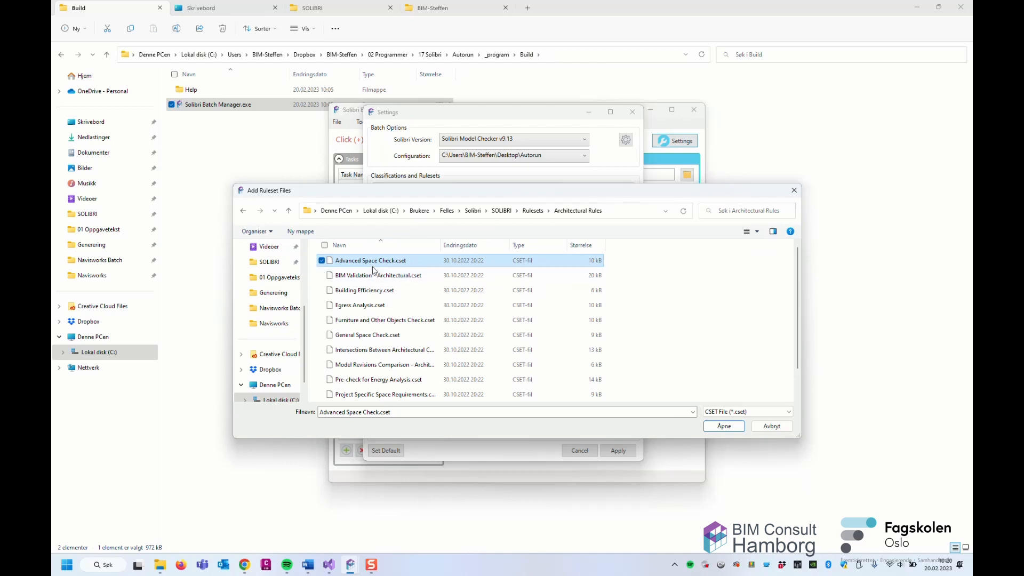
left_click(357, 280, "ctrl")
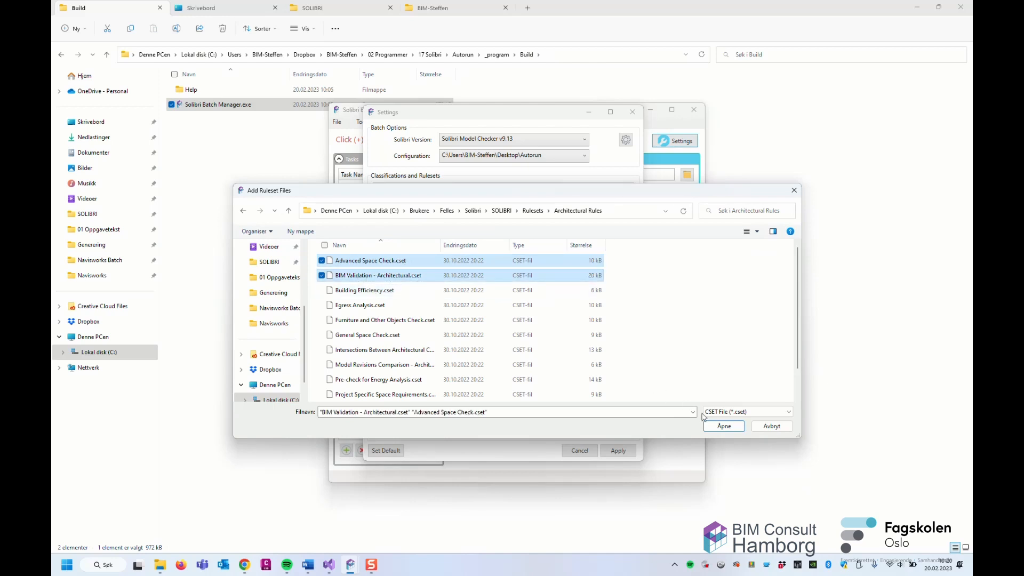
left_click(723, 428)
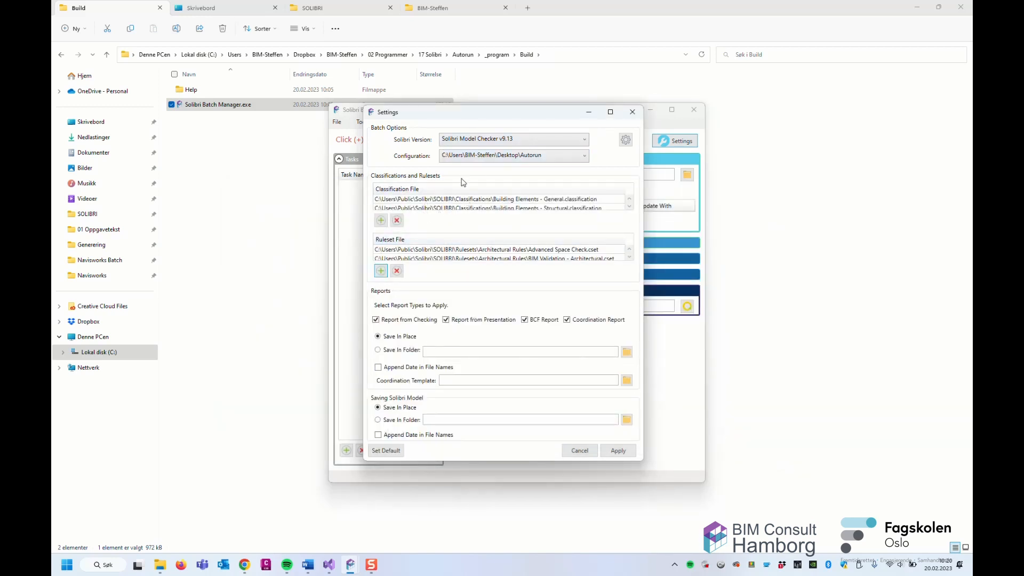
left_click(618, 451)
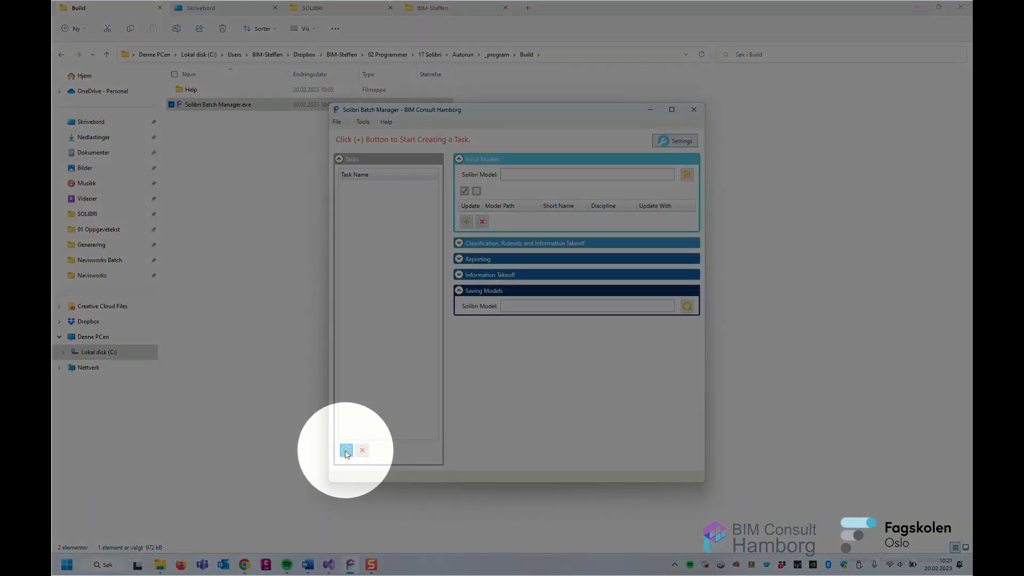
Step: Create a new task named Autorun with the Autorun\Results folder on the desktop as its task folder
left_click(346, 452)
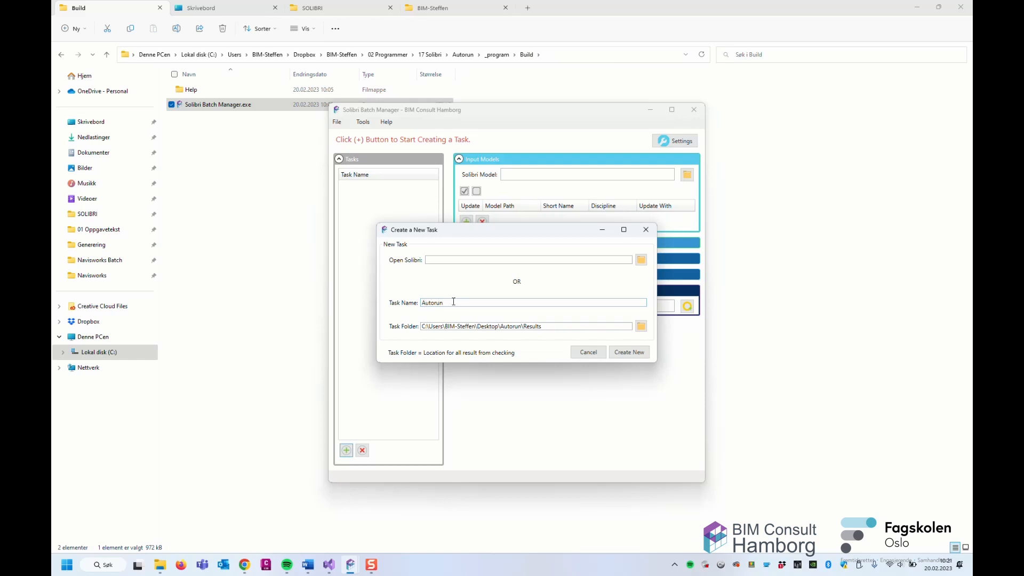
left_click_drag(450, 301, 421, 307)
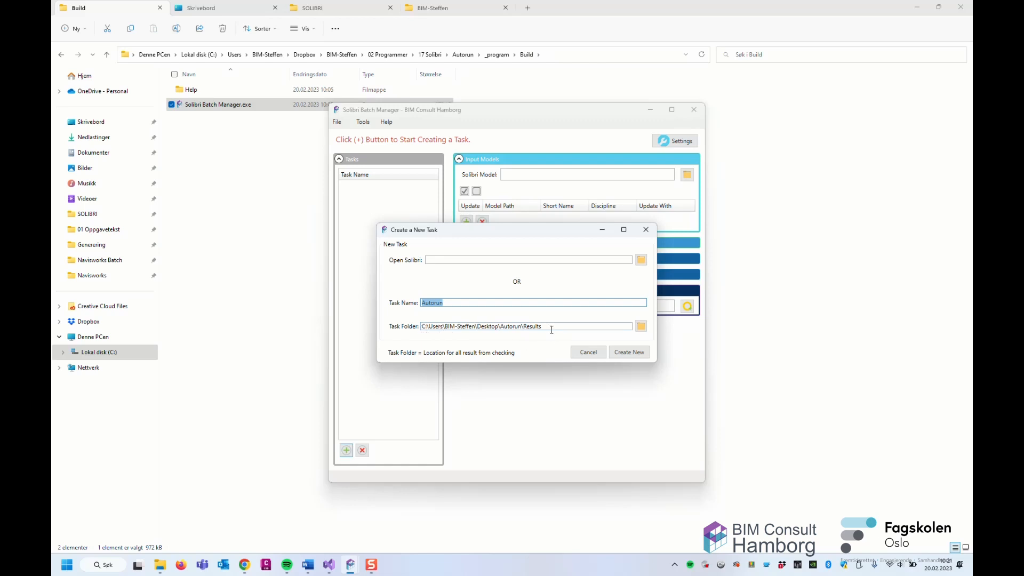
left_click_drag(552, 329, 399, 331)
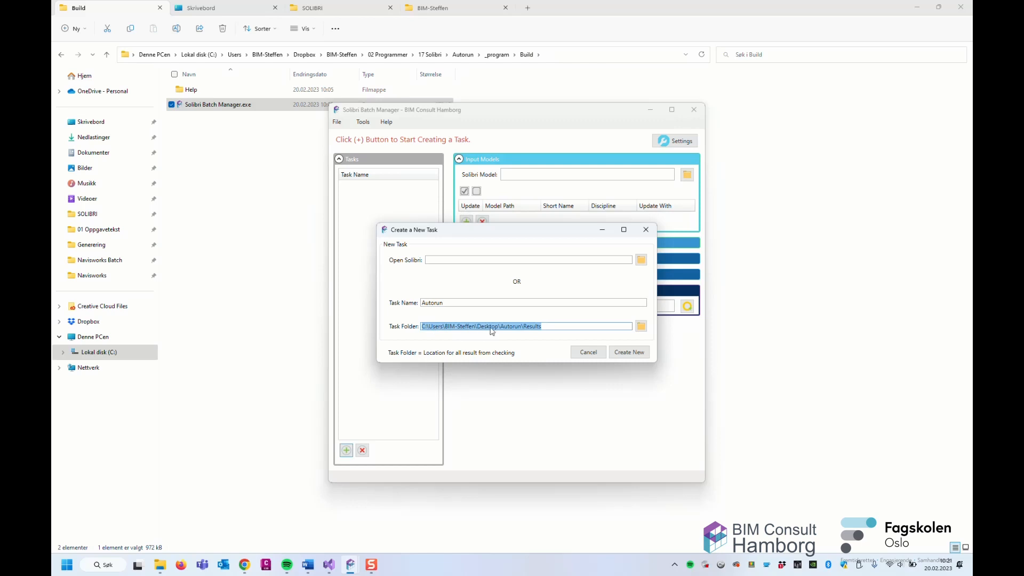
double_click(533, 330)
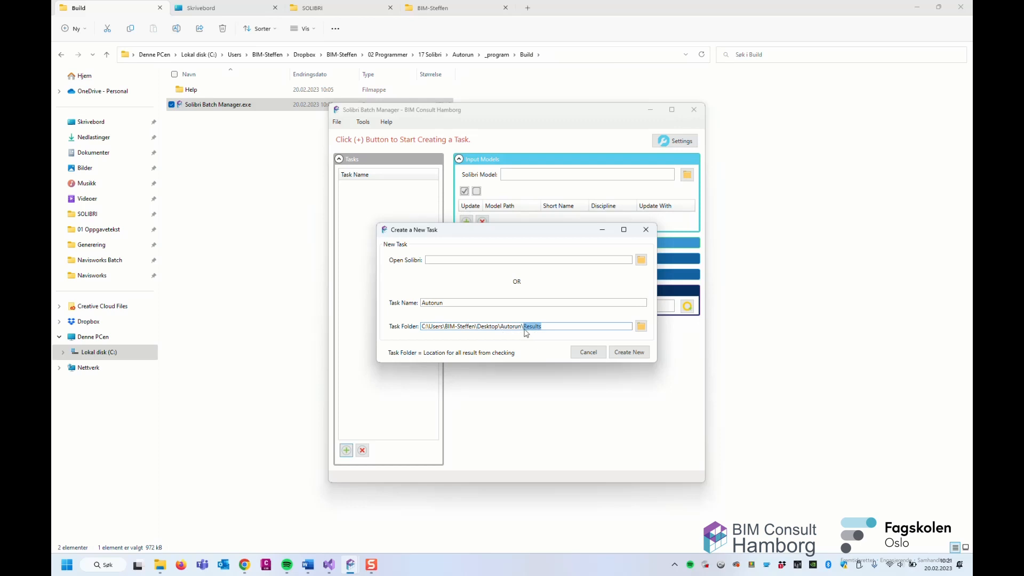
left_click(631, 353)
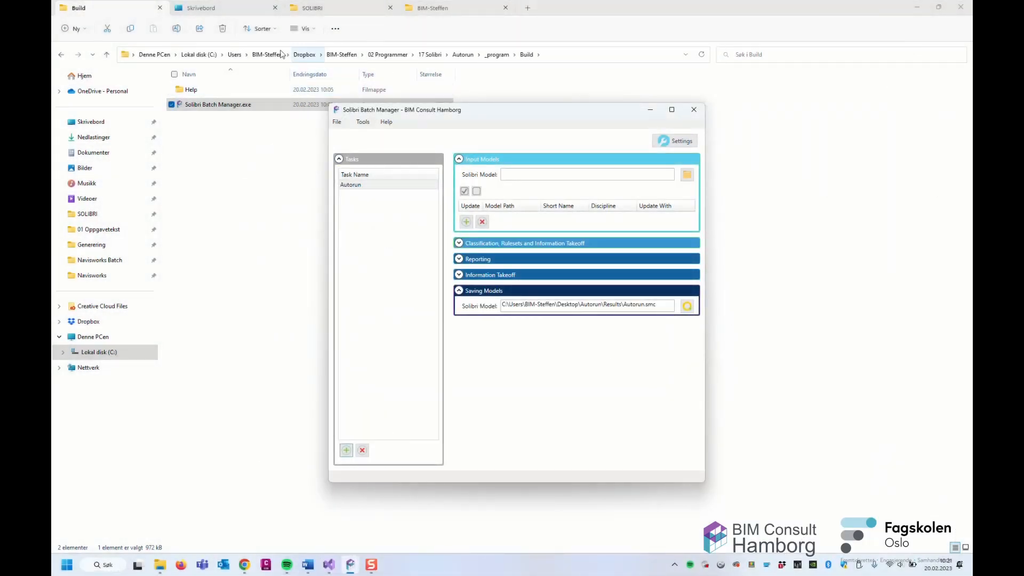
Step: Check the Autorun folder on the desktop in File Explorer for the task's results folder, and return to Solibri Batch Manager
left_click(218, 11)
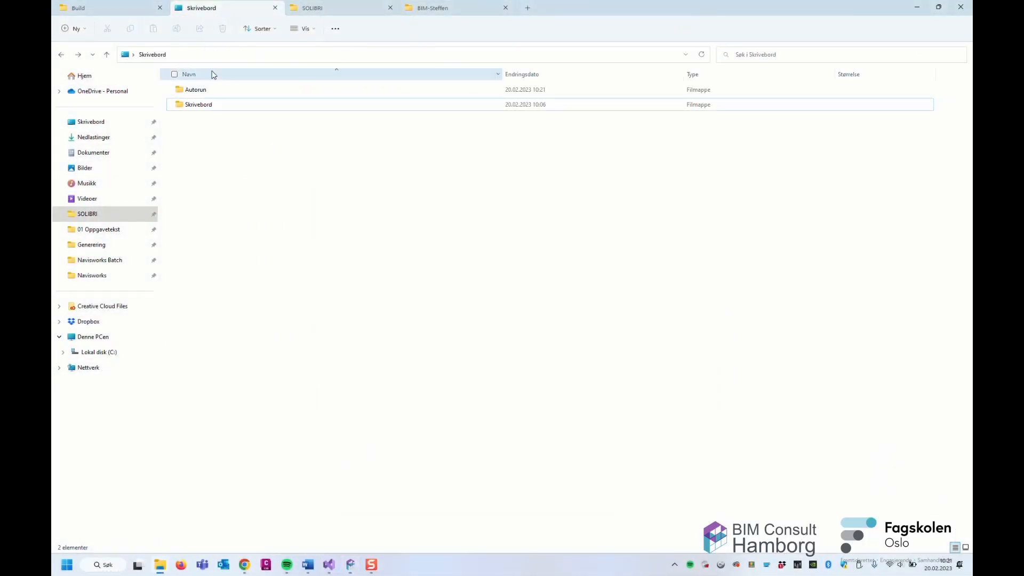
double_click(202, 91)
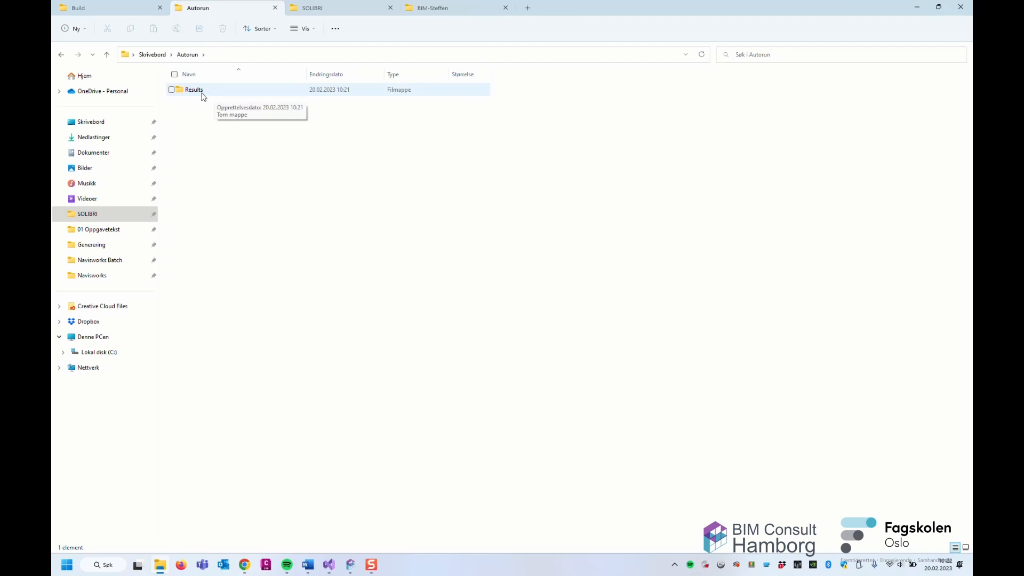
left_click(350, 565)
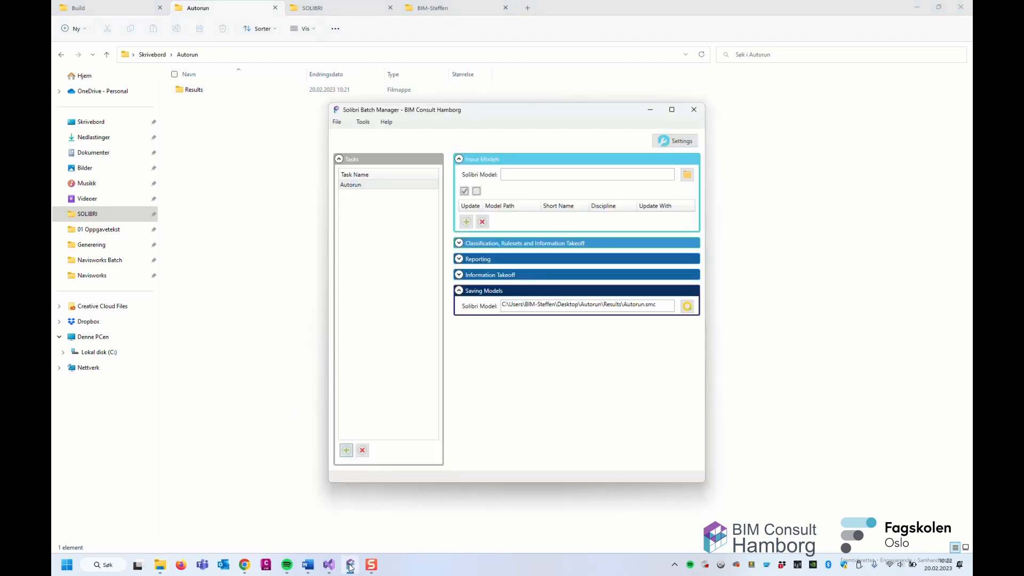
Step: Try to create another task while Autorun is still open, and select the Autorun task again
left_click(393, 186)
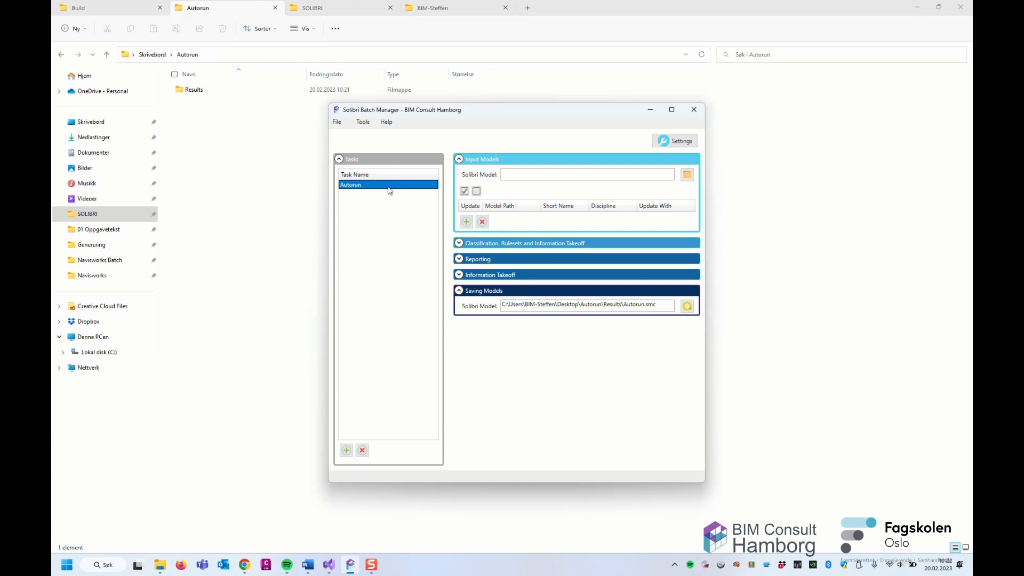
left_click(346, 451)
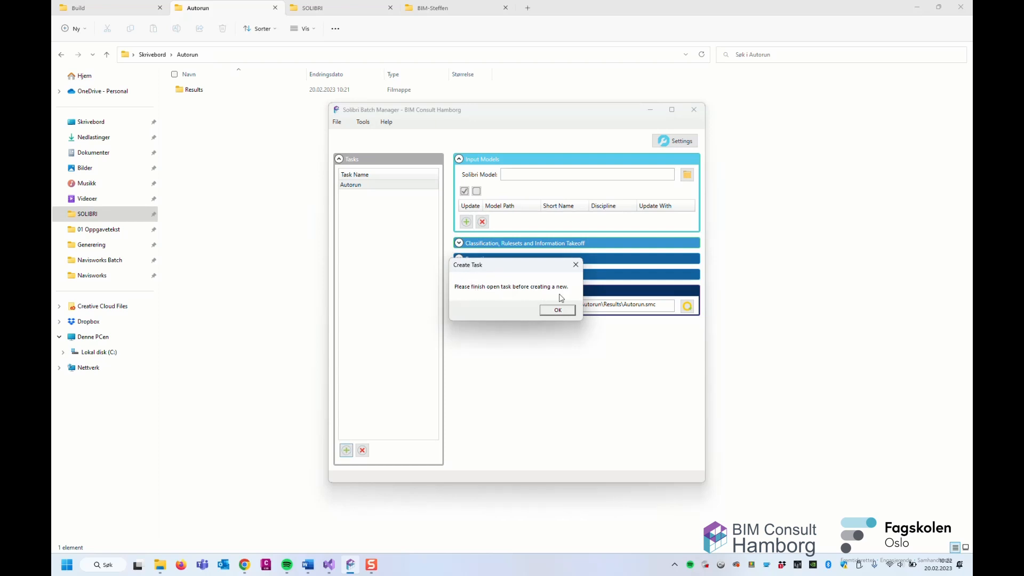
left_click(575, 267)
left_click(379, 187)
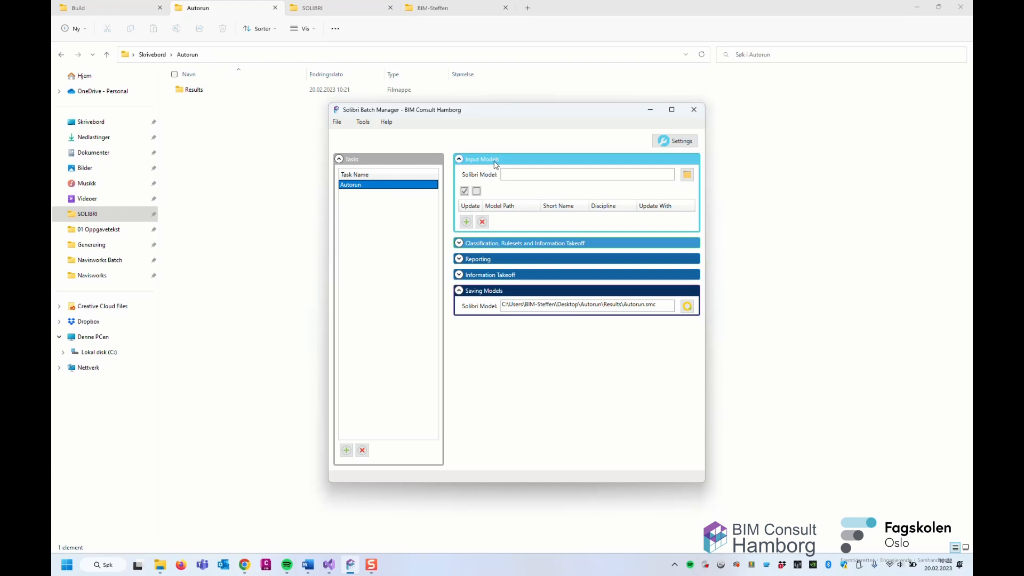
Step: Start adding an input model to the Autorun task and browse to the SOLIBRI\Samples\ifc folder
left_click(471, 226)
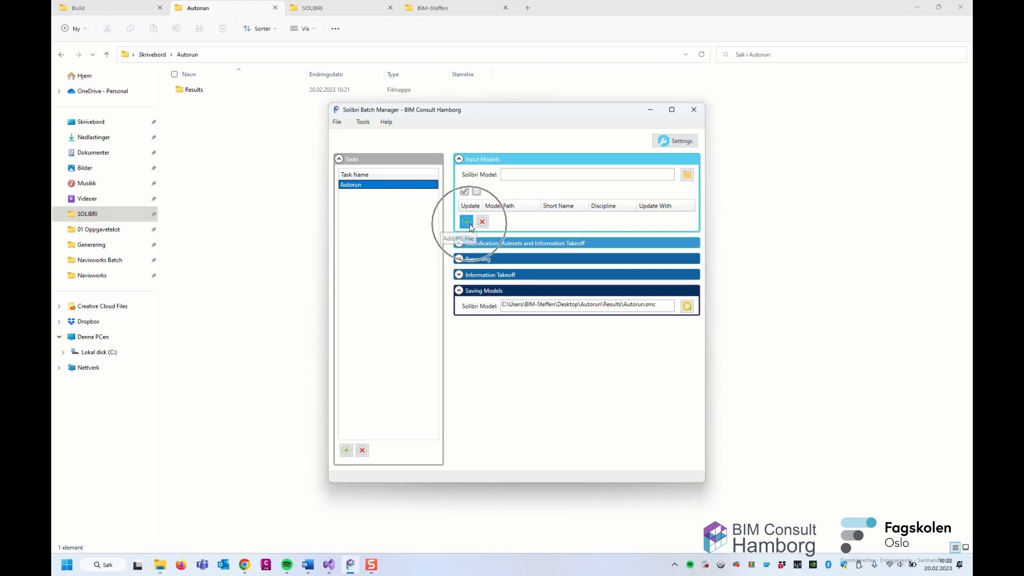
left_click(469, 226)
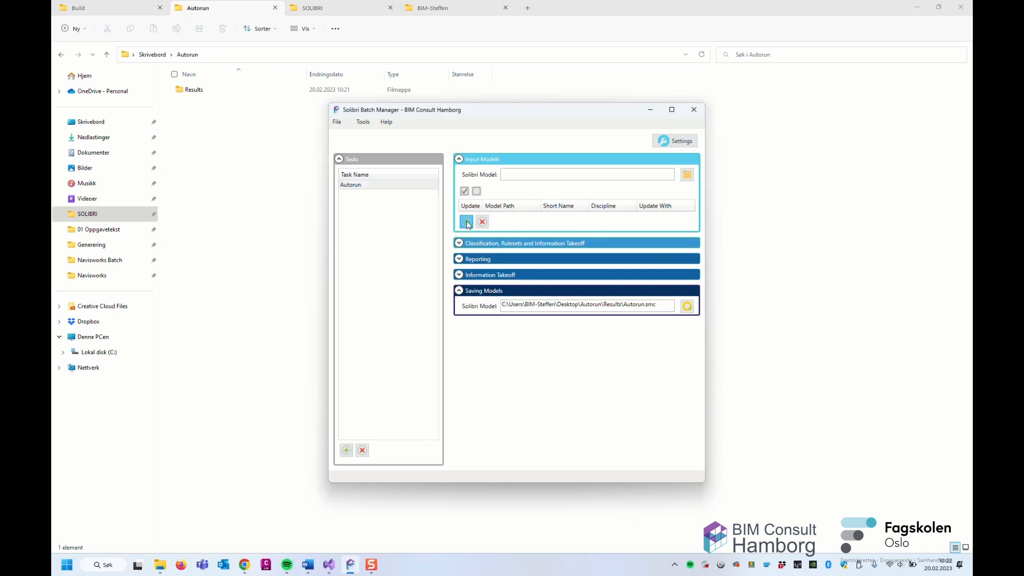
left_click_drag(479, 112, 389, 183)
left_click(779, 400)
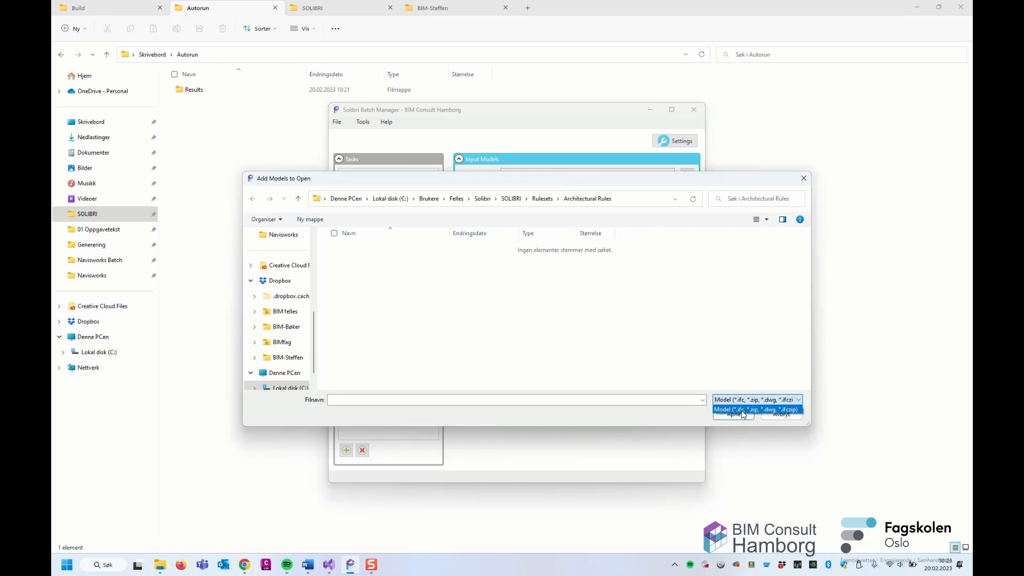
left_click(619, 339)
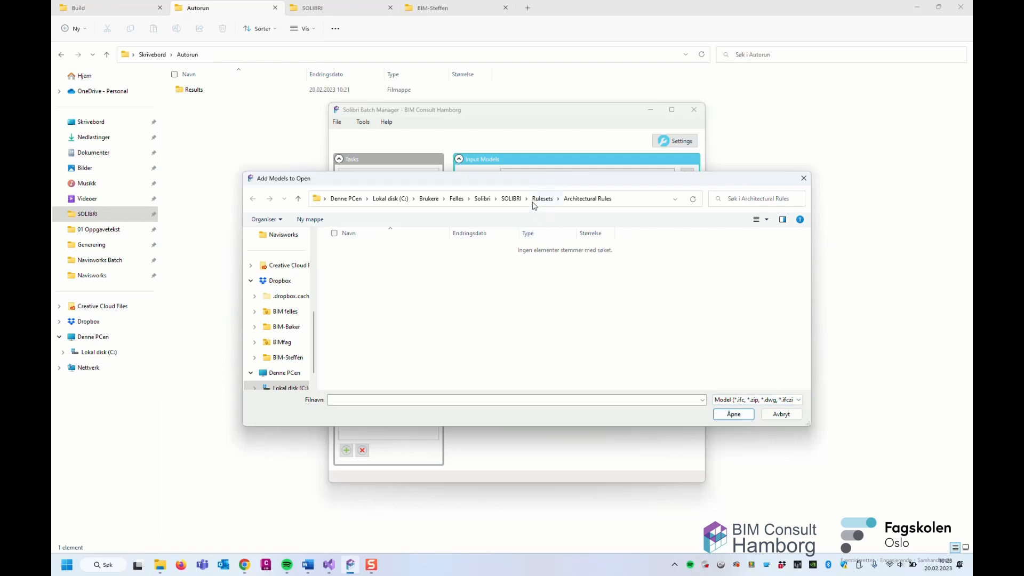
left_click(511, 198)
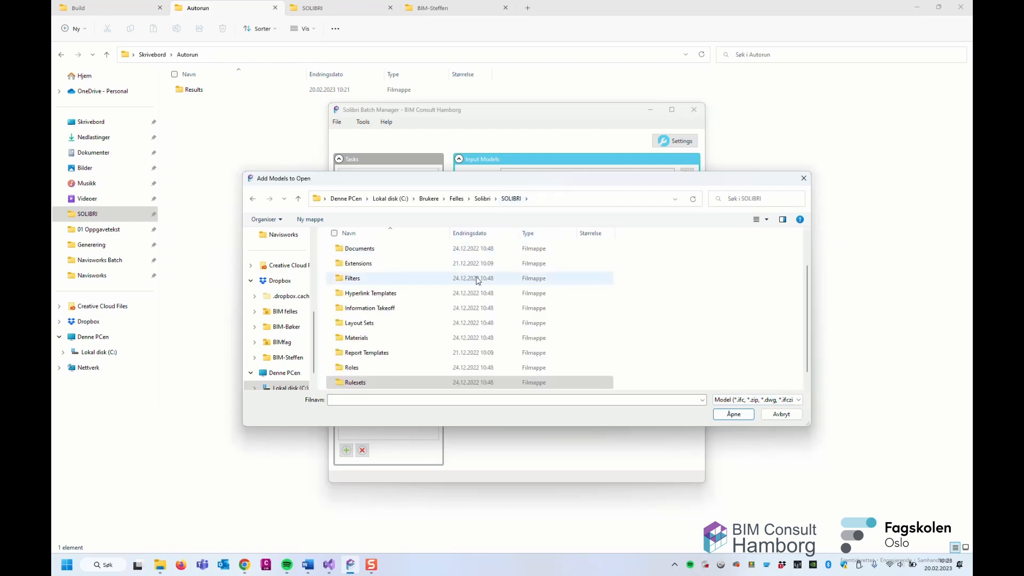
scroll(487, 299, "down", 1)
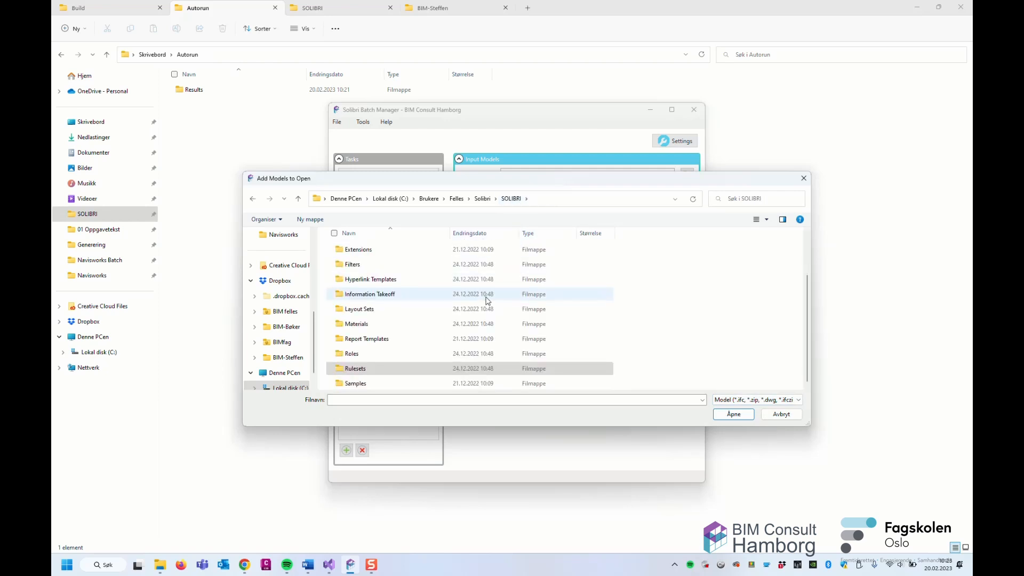
double_click(408, 387)
double_click(387, 264)
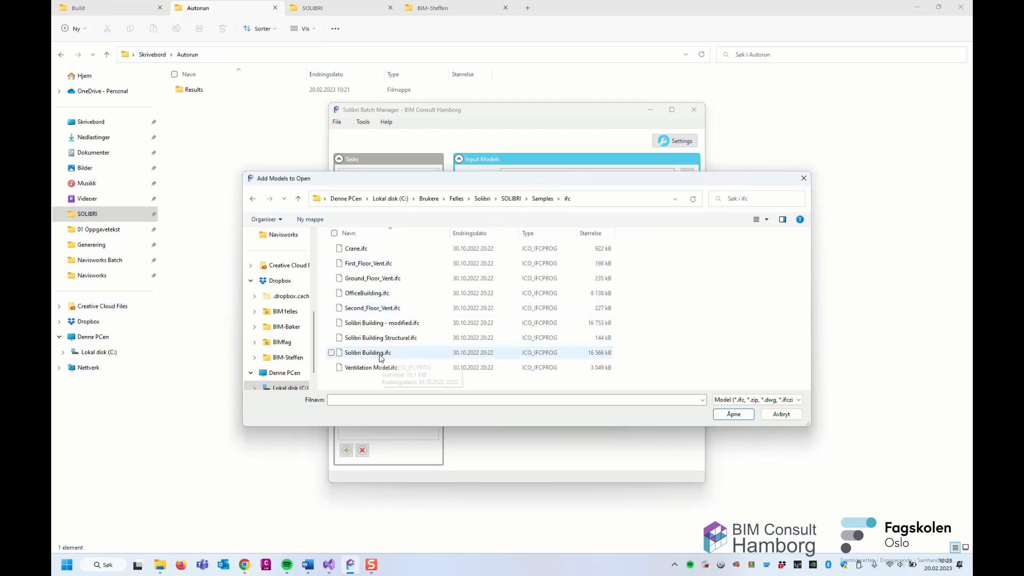
Step: Add Solibri Building.ifc from the sample files as an input model of the Autorun task
left_click(411, 355)
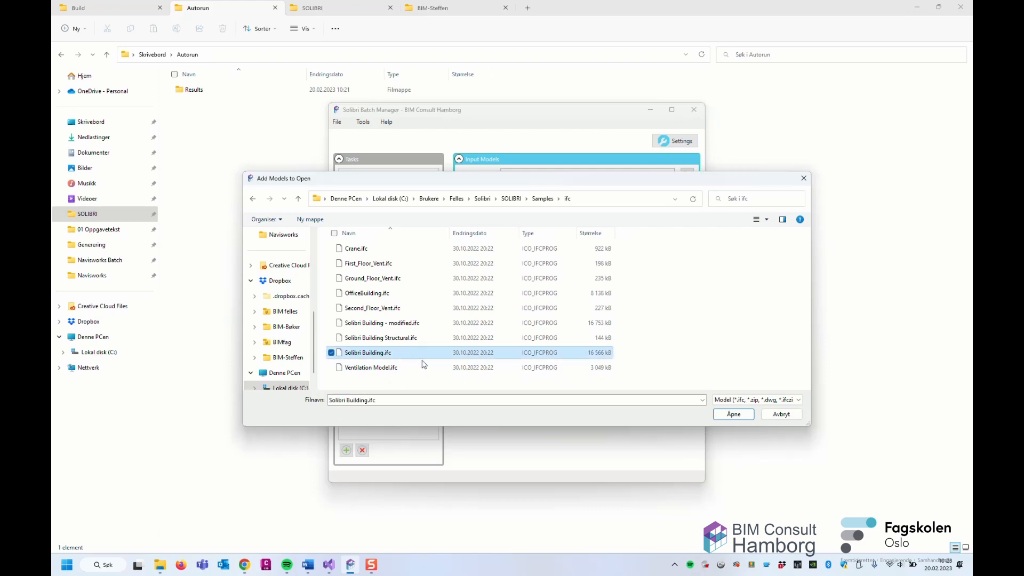
left_click_drag(427, 181, 428, 238)
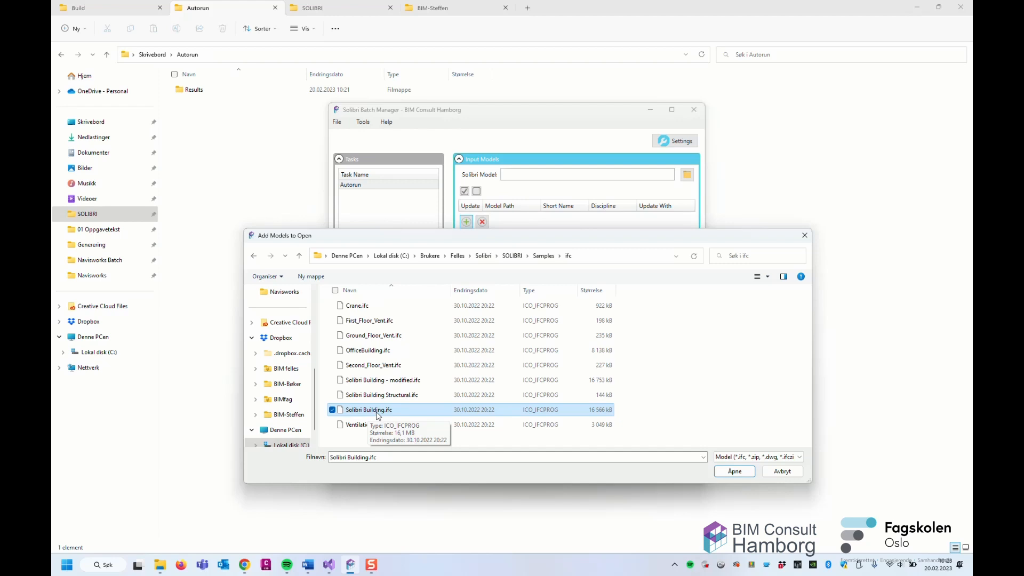
left_click(735, 472)
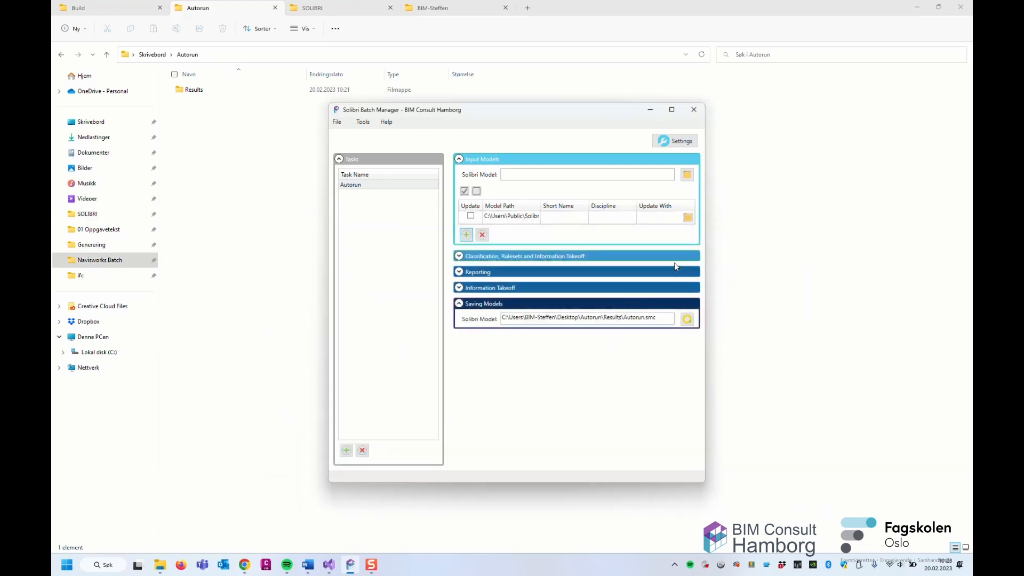
left_click_drag(705, 233, 837, 226)
left_click_drag(837, 226, 698, 227)
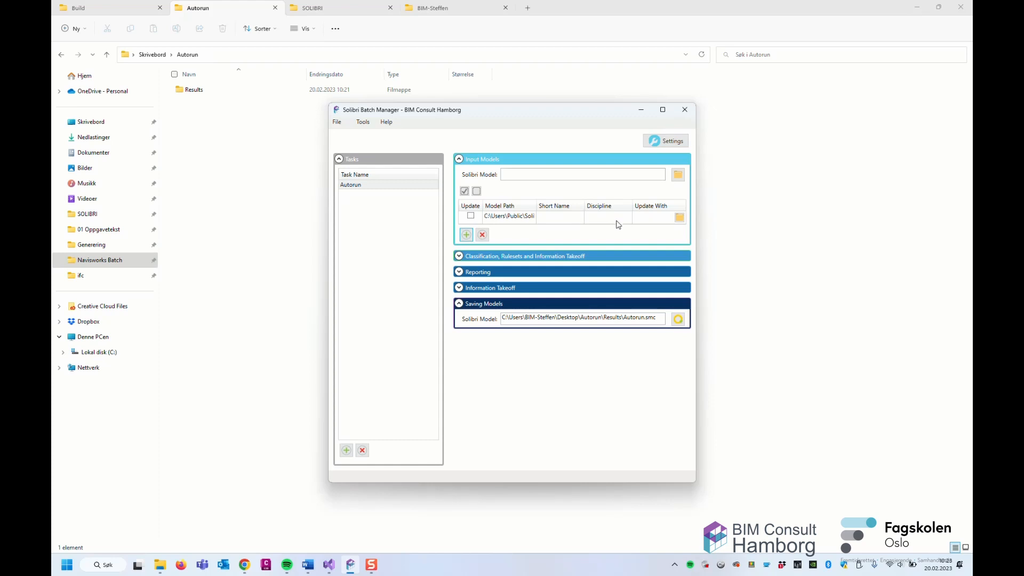
Step: Give the Solibri Building input model the short name A and the Architectural discipline
left_click(565, 220)
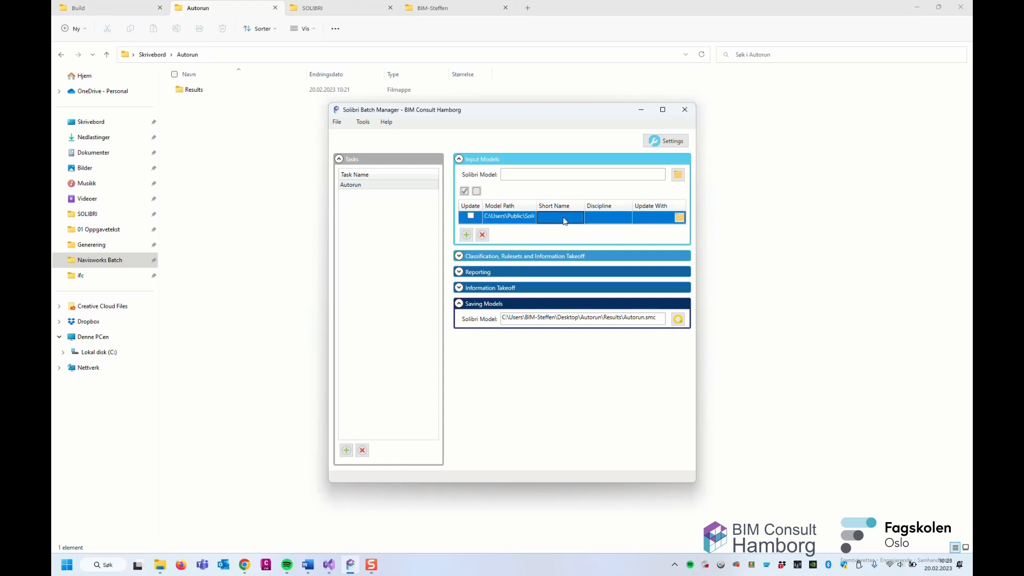
left_click(564, 218)
left_click(604, 223)
left_click(620, 222)
left_click(622, 220)
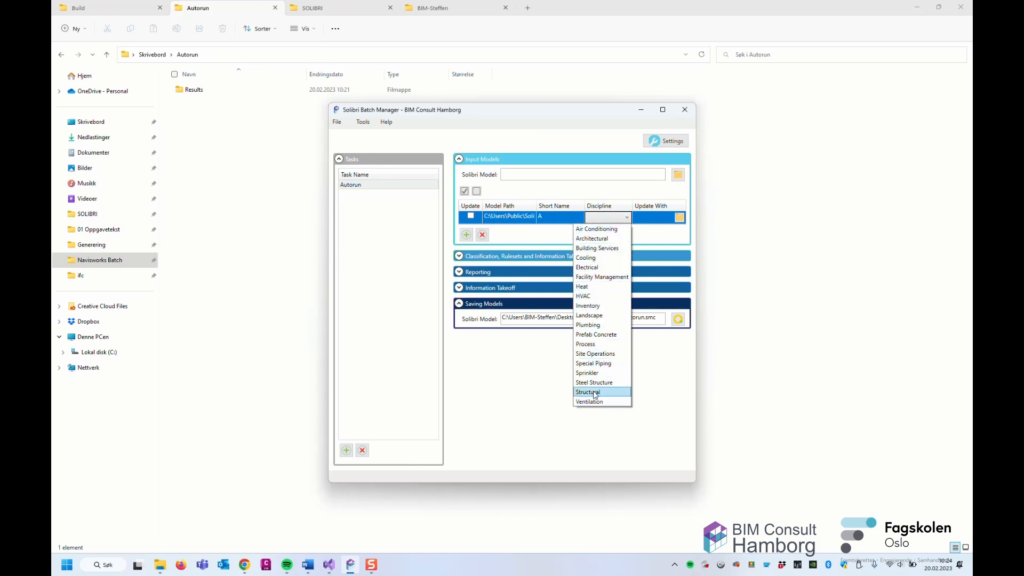
left_click(593, 238)
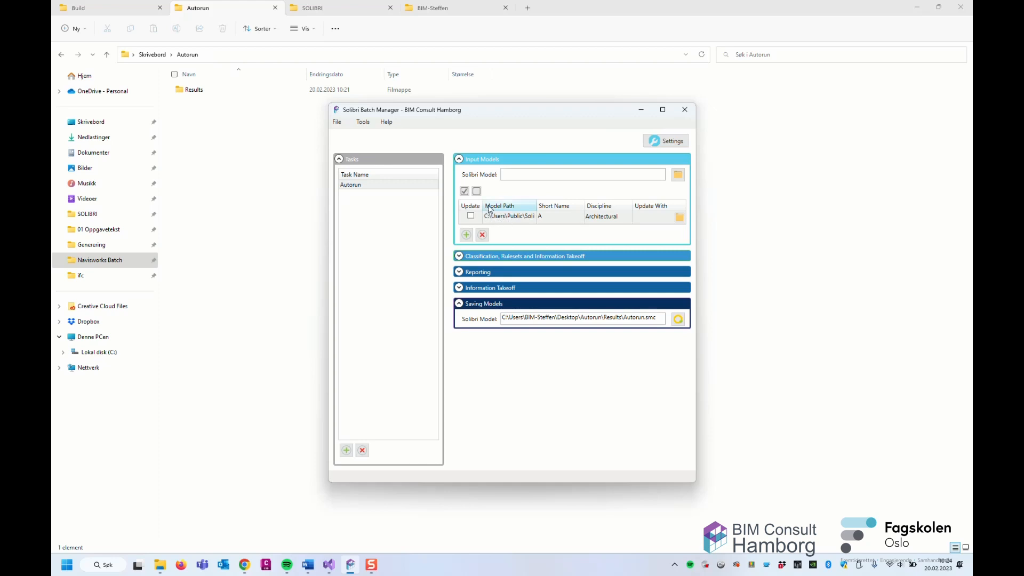
Step: Load the default classification and ruleset files from the settings into the Autorun task
left_click(460, 160)
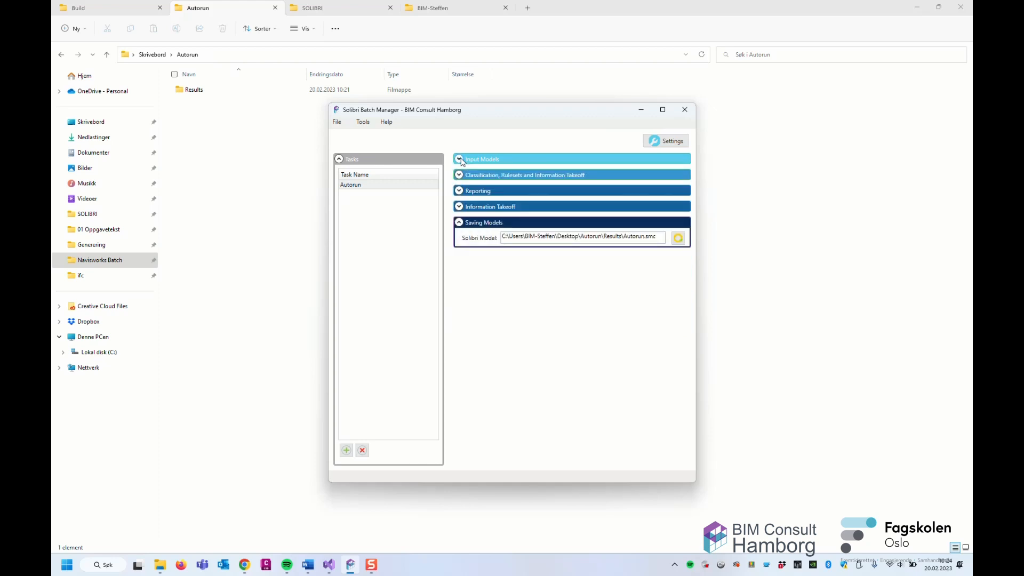
left_click(460, 176)
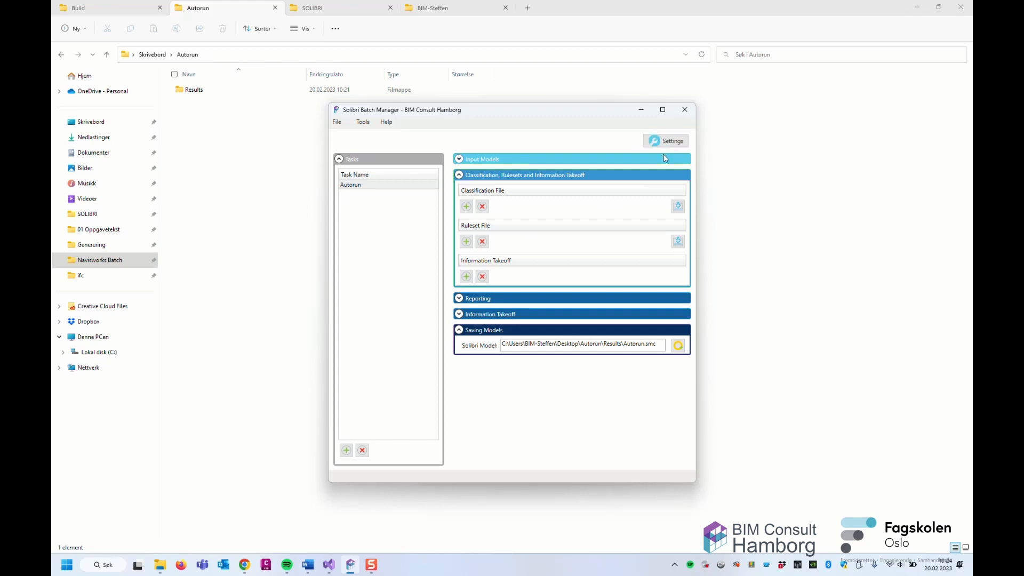
left_click(678, 206)
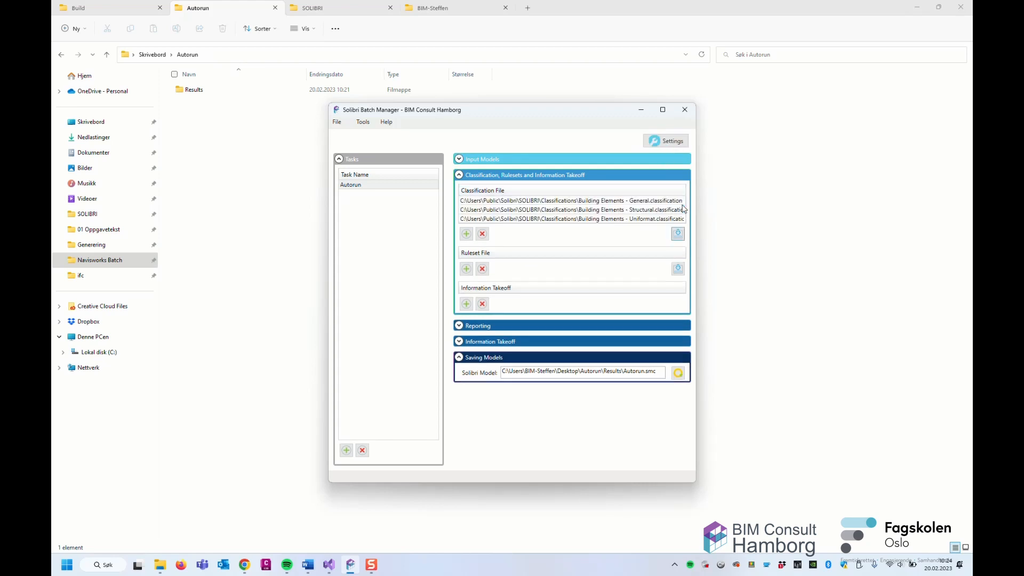
left_click(678, 269)
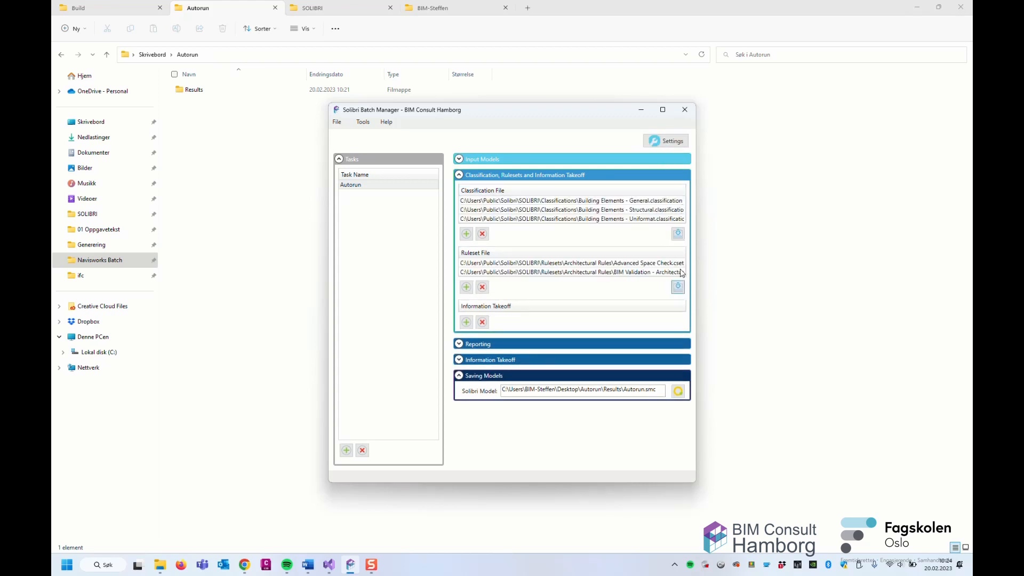
left_click(678, 235)
Step: Remove all three classification files from the Autorun task and reload the default ones from the settings
left_click(526, 221)
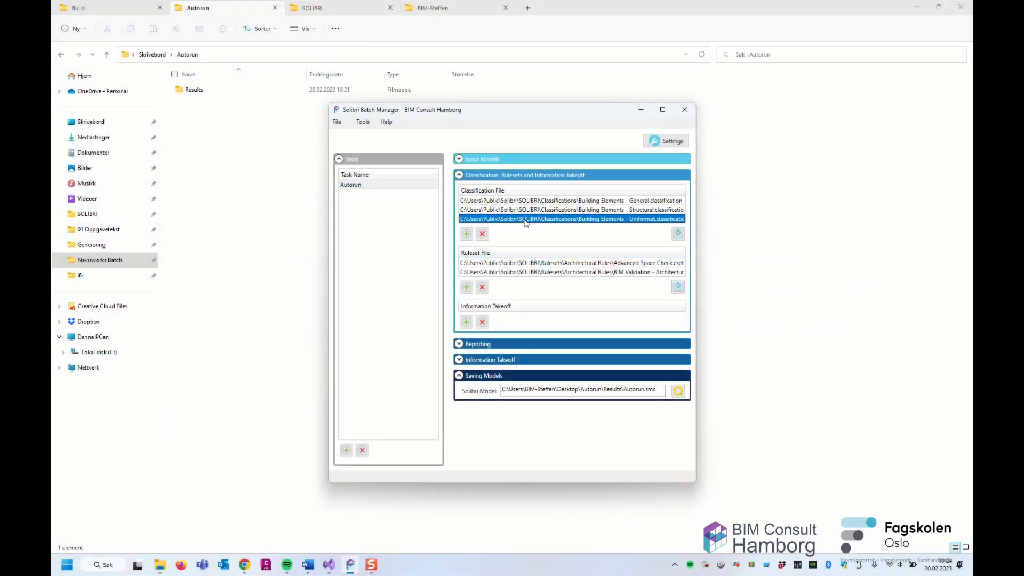
left_click(521, 201, "shift")
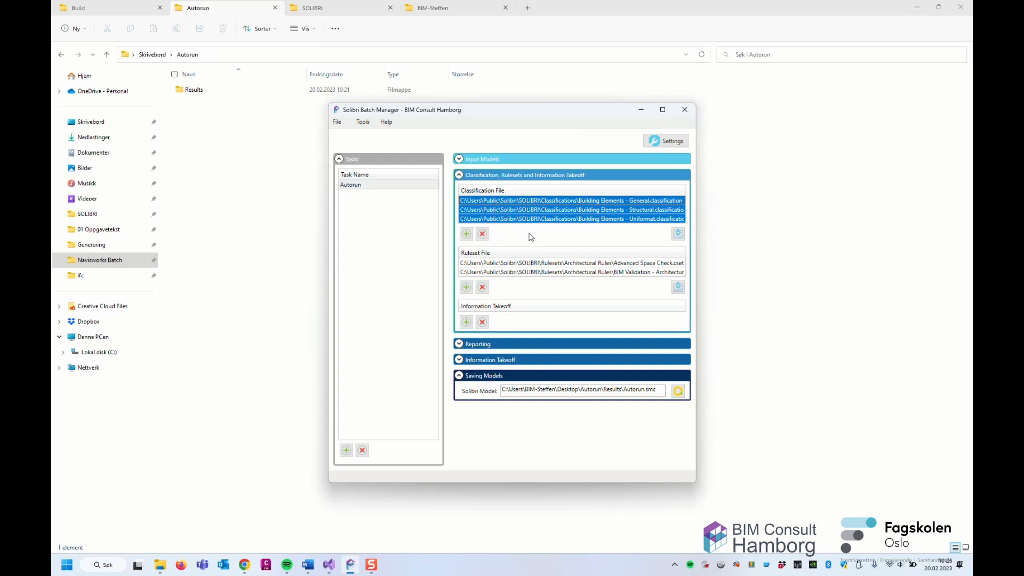
left_click(482, 235)
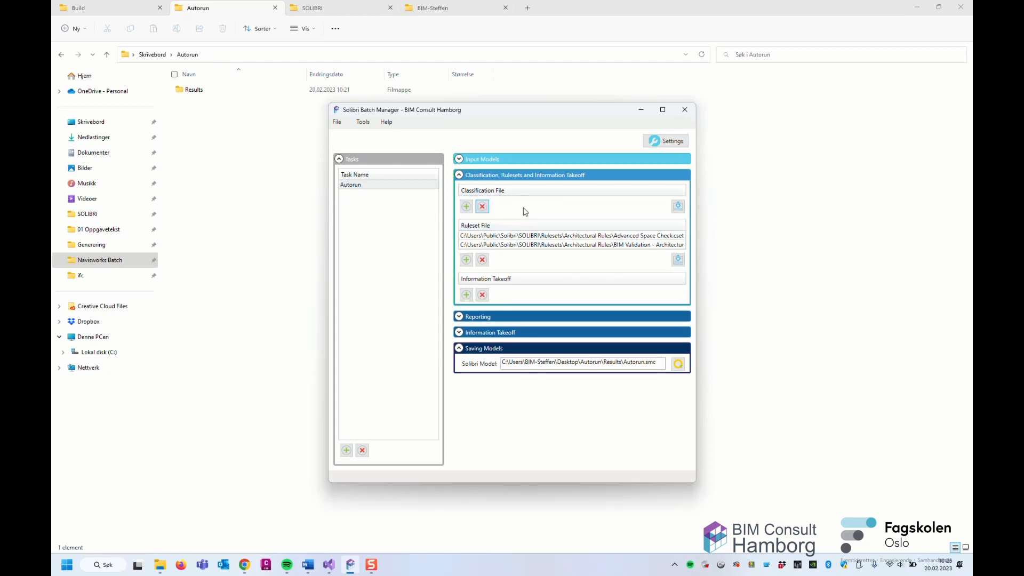
left_click(677, 208)
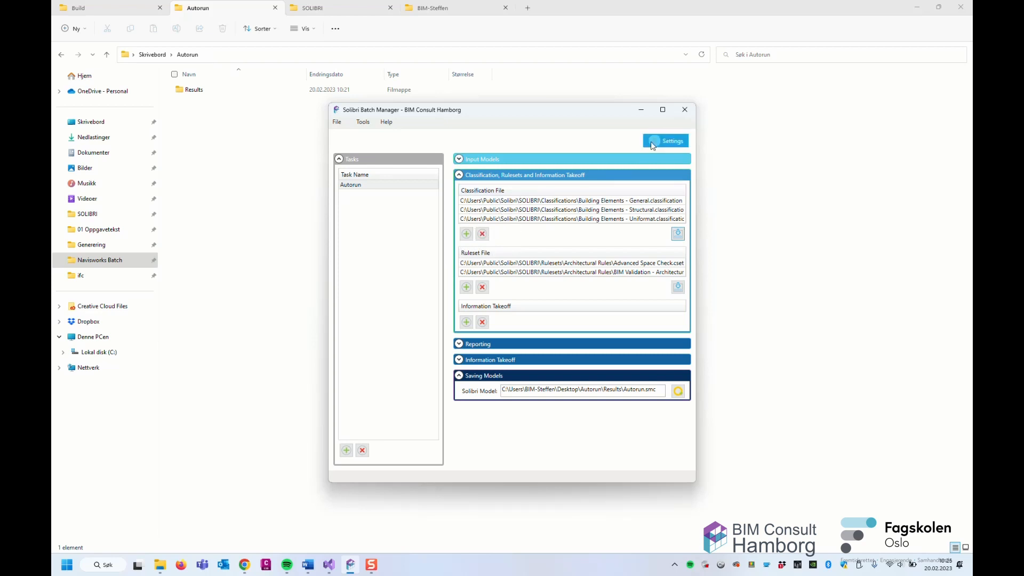
Step: Open the Autorun task's reporting section and check the selected report types in the batch settings, leaving them without applying
left_click(460, 175)
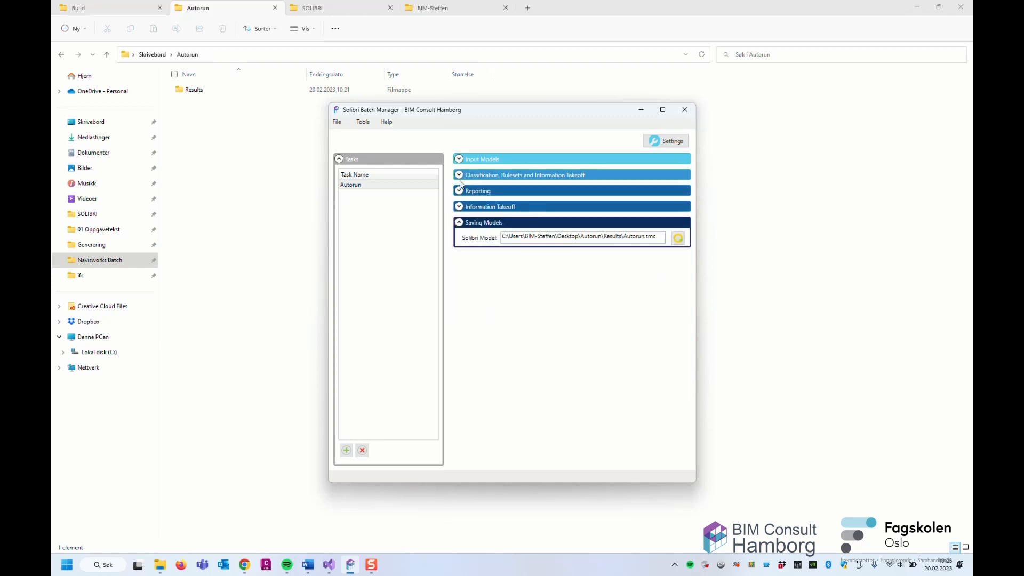
left_click(460, 192)
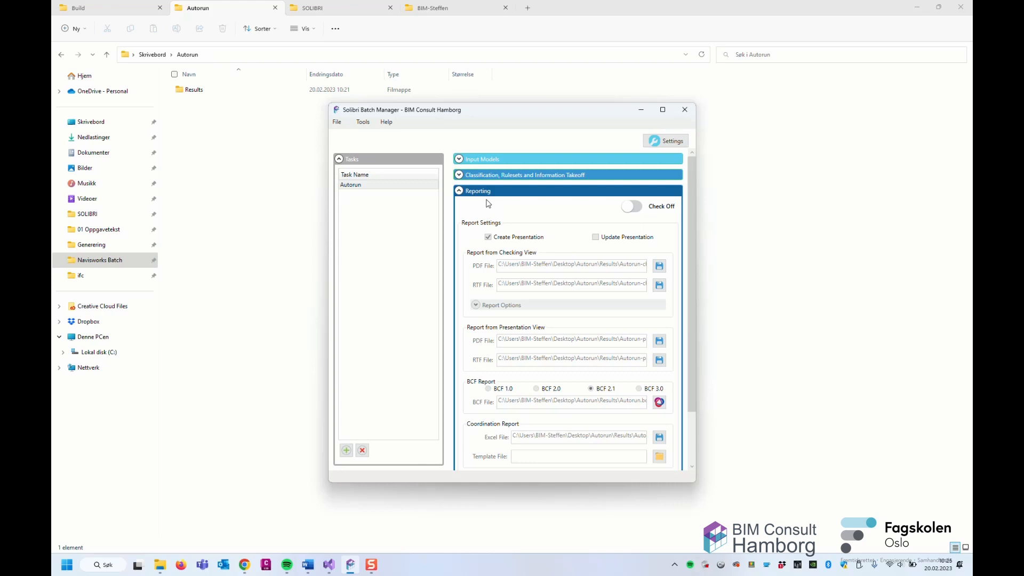
left_click(674, 142)
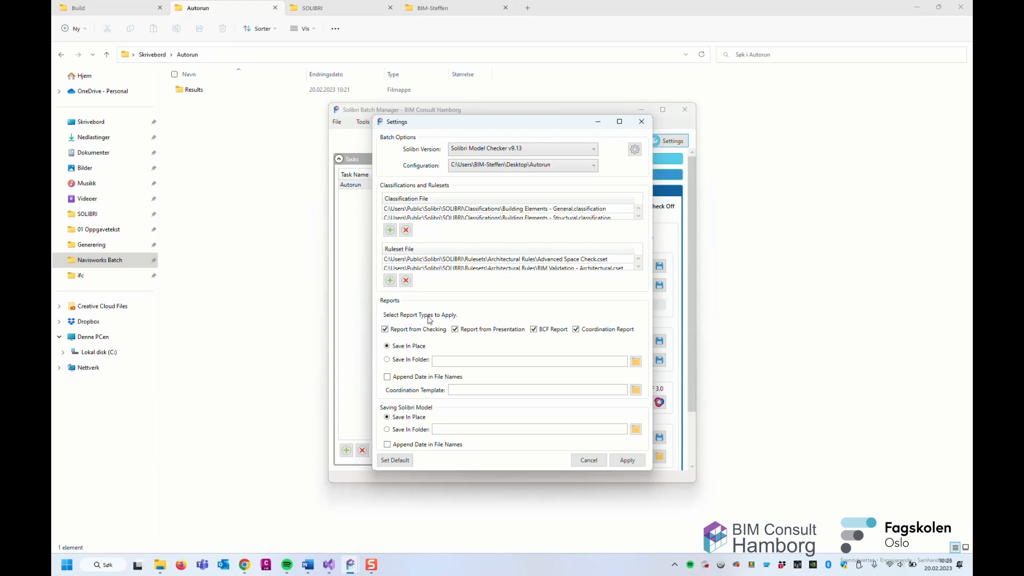
left_click(603, 460)
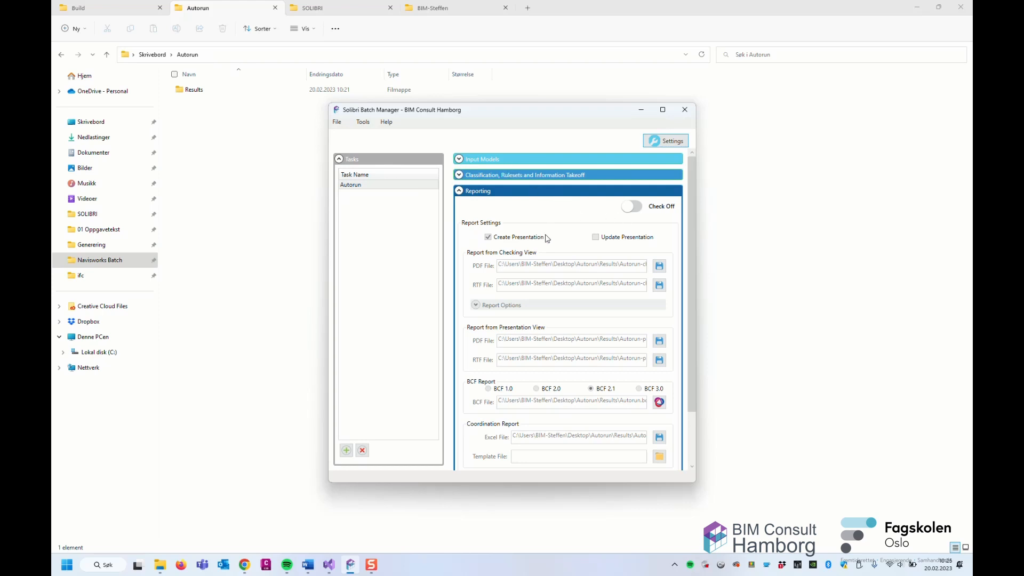
Step: Turn checking on for the Autorun task's reporting and inspect the output path of the checking view's PDF report
scroll(550, 239, "down", 2)
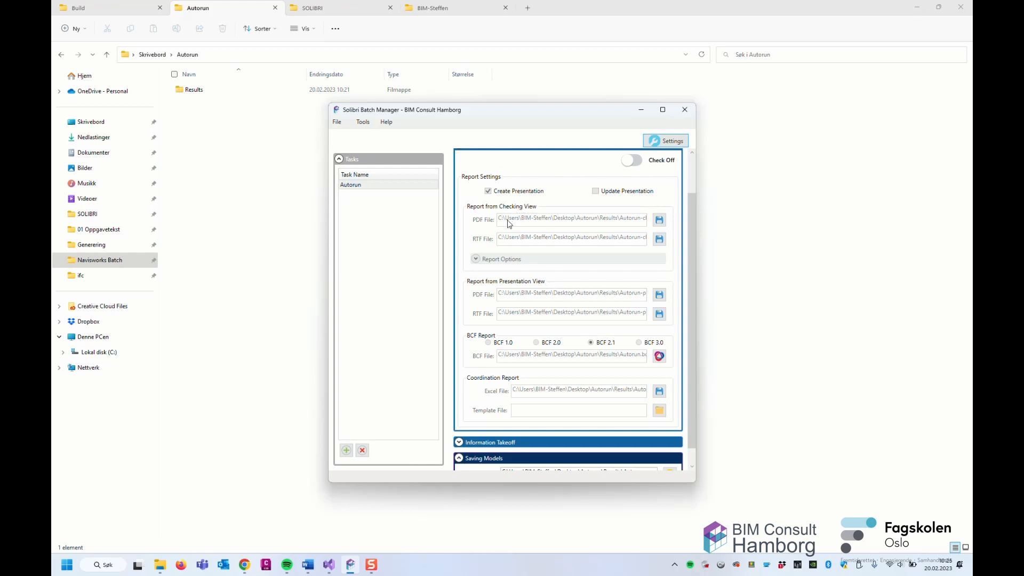
scroll(518, 229, "down", 1)
scroll(521, 233, "up", 1)
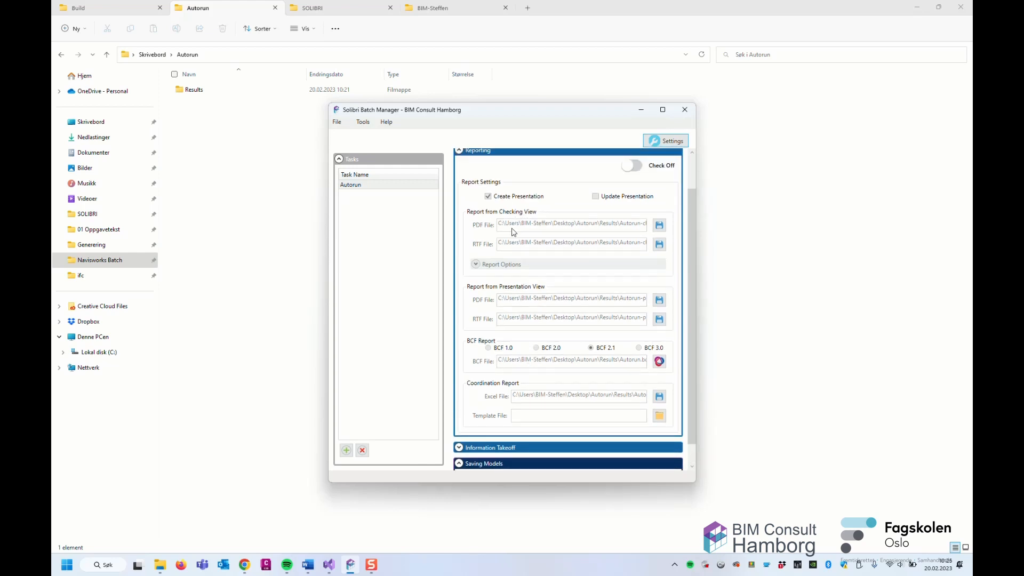
scroll(526, 230, "up", 1)
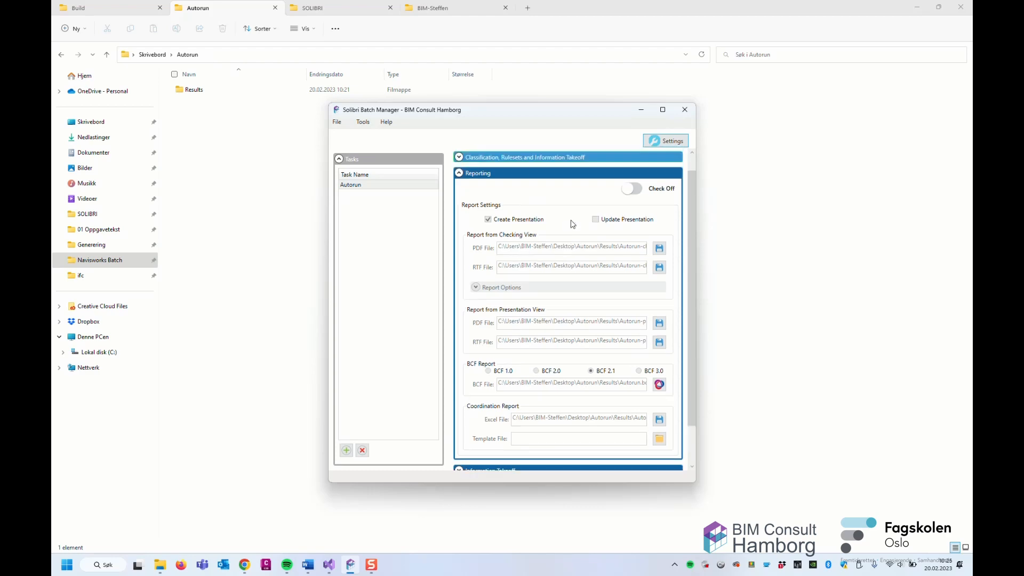
left_click(633, 190)
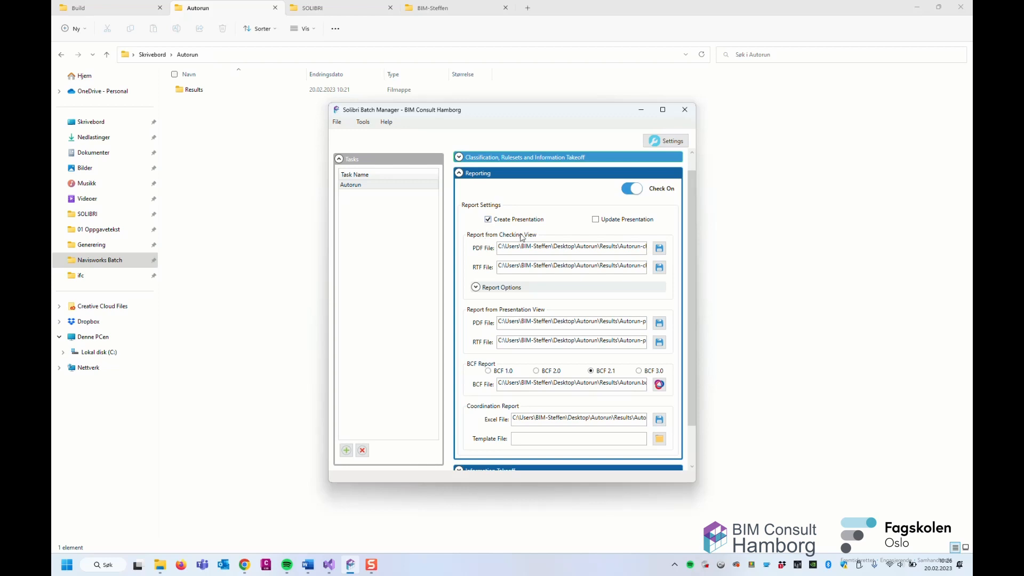
left_click_drag(548, 253, 659, 251)
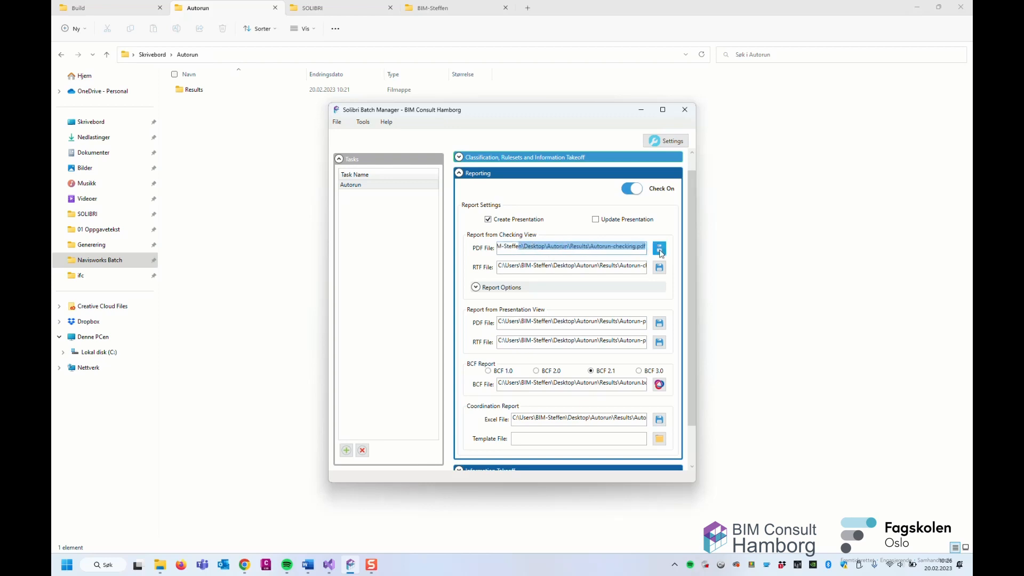
double_click(581, 246)
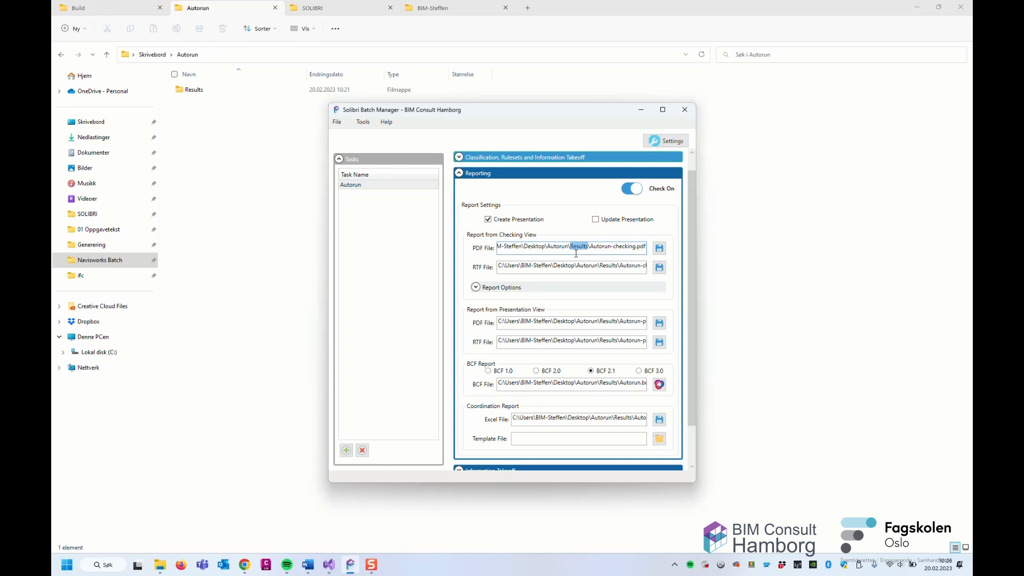
Step: Set the checking report options to include Major, Normal, Minor, Rejected and Accepted issues with the snapshot value 9
scroll(547, 255, "down", 1)
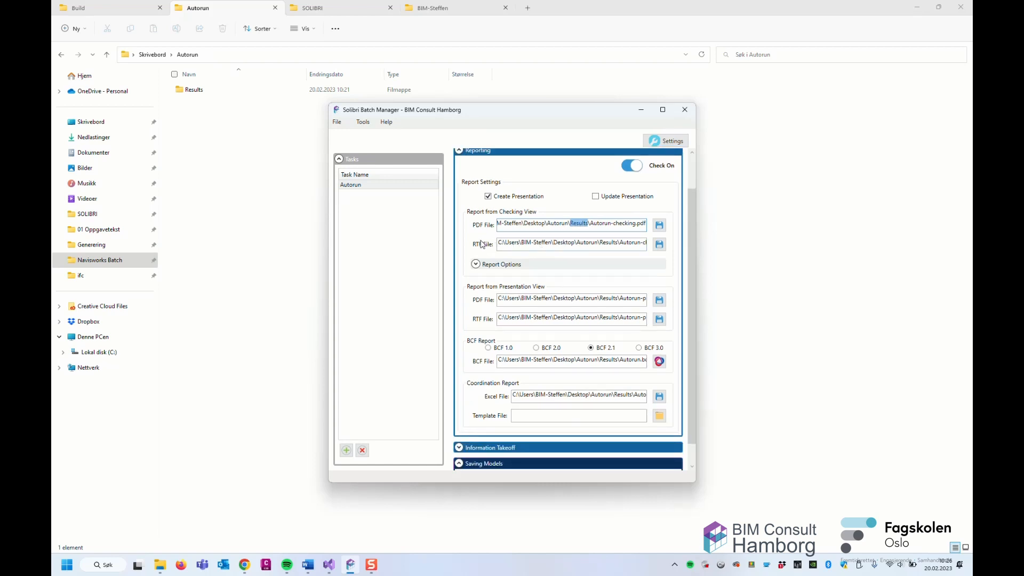
left_click(476, 264)
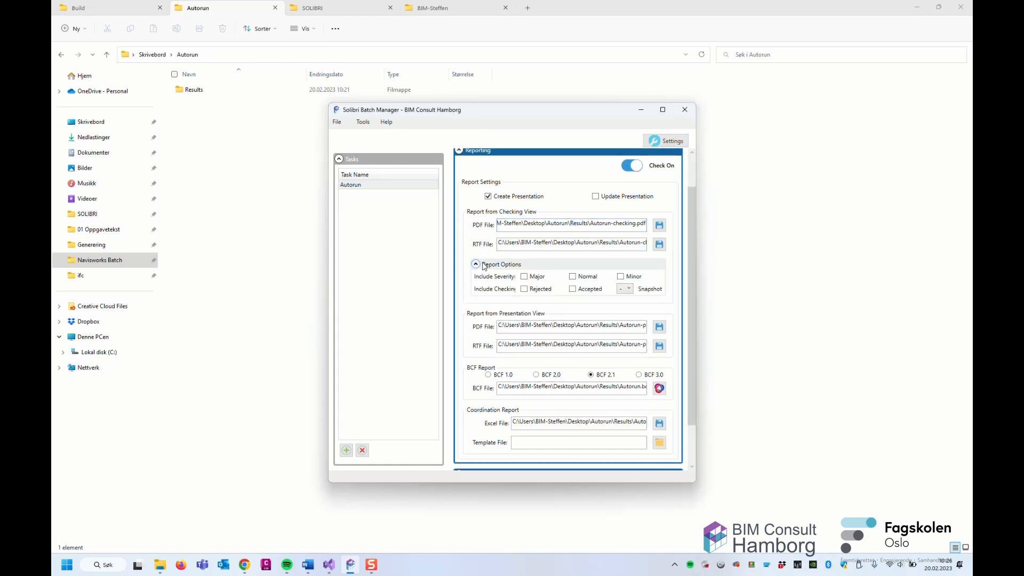
left_click(524, 289)
left_click(573, 276)
left_click(573, 288)
left_click(620, 276)
left_click(629, 290)
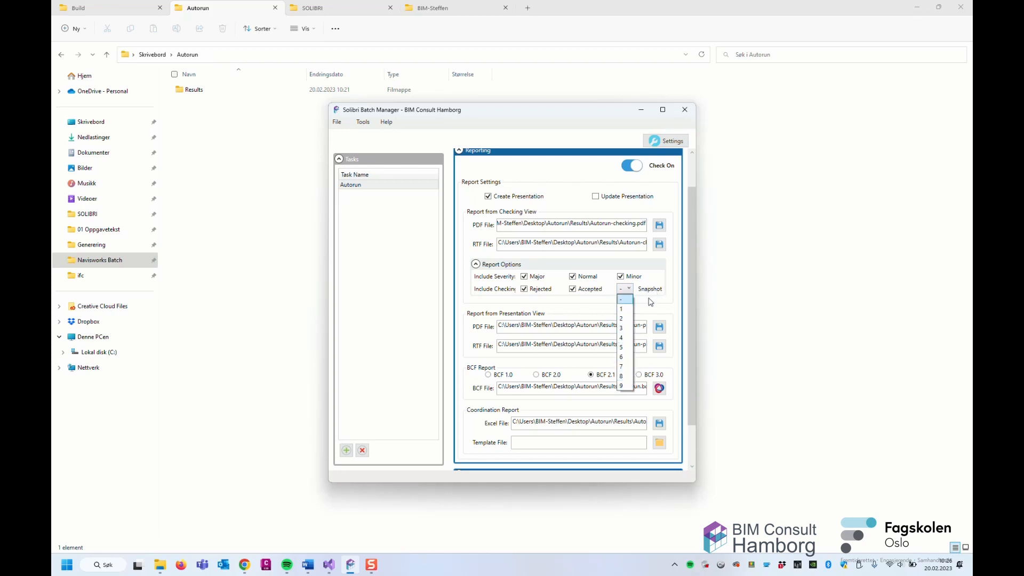
left_click(625, 386)
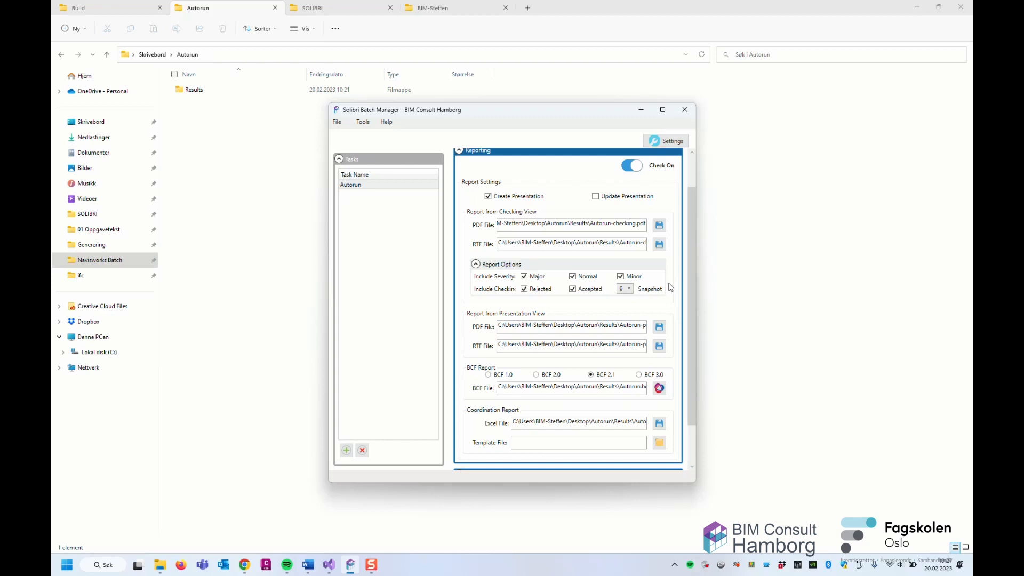
left_click(629, 291)
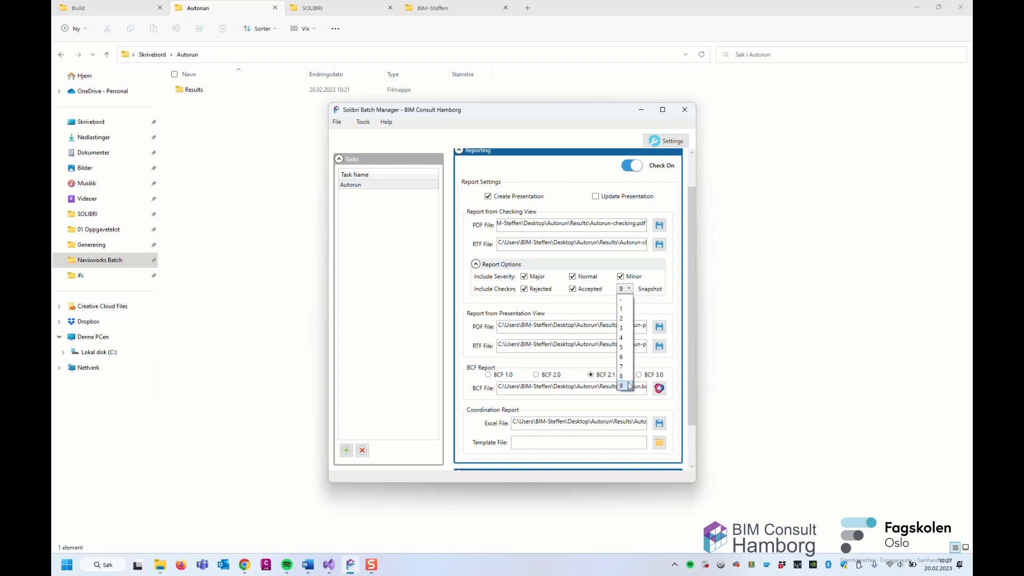
left_click(668, 282)
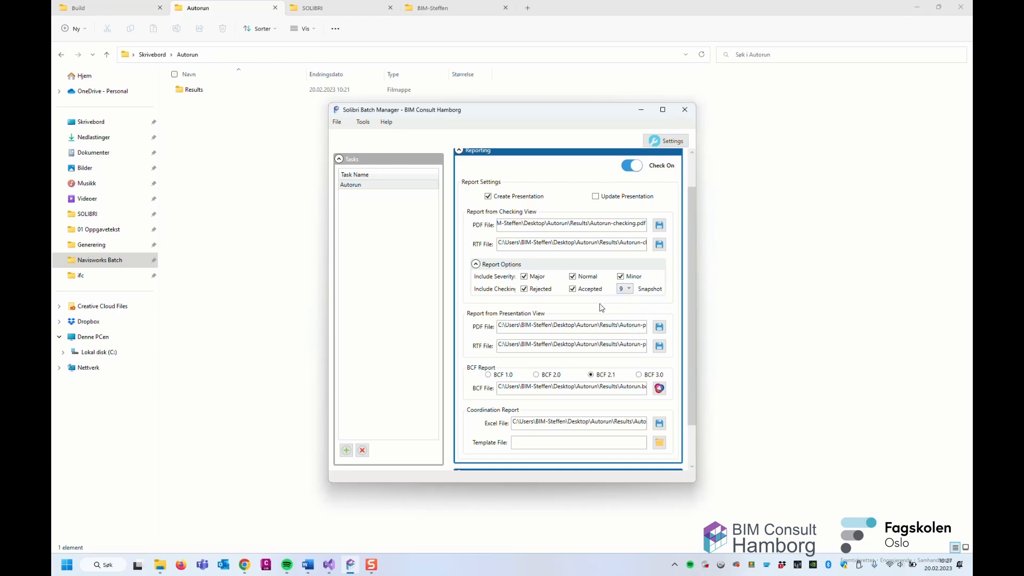
Step: Review the presentation report paths and inspect the BCF report's output file path
scroll(509, 313, "down", 1)
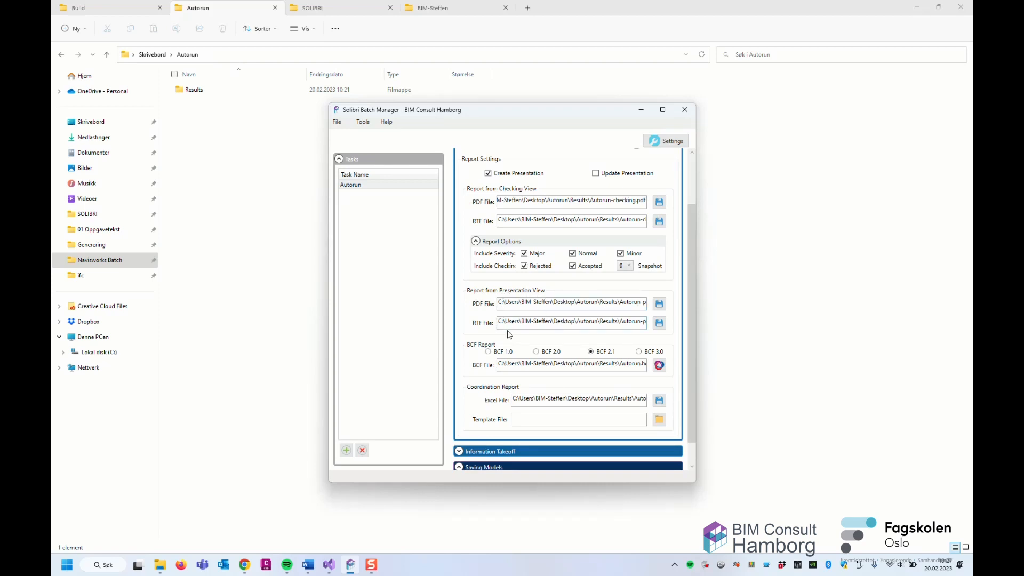
scroll(510, 332, "down", 1)
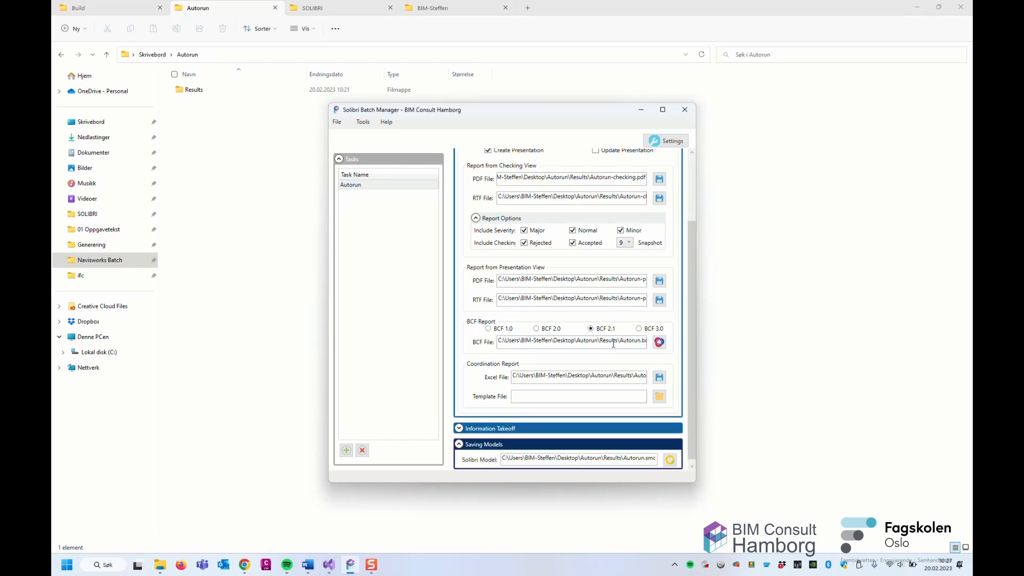
left_click_drag(614, 344, 687, 346)
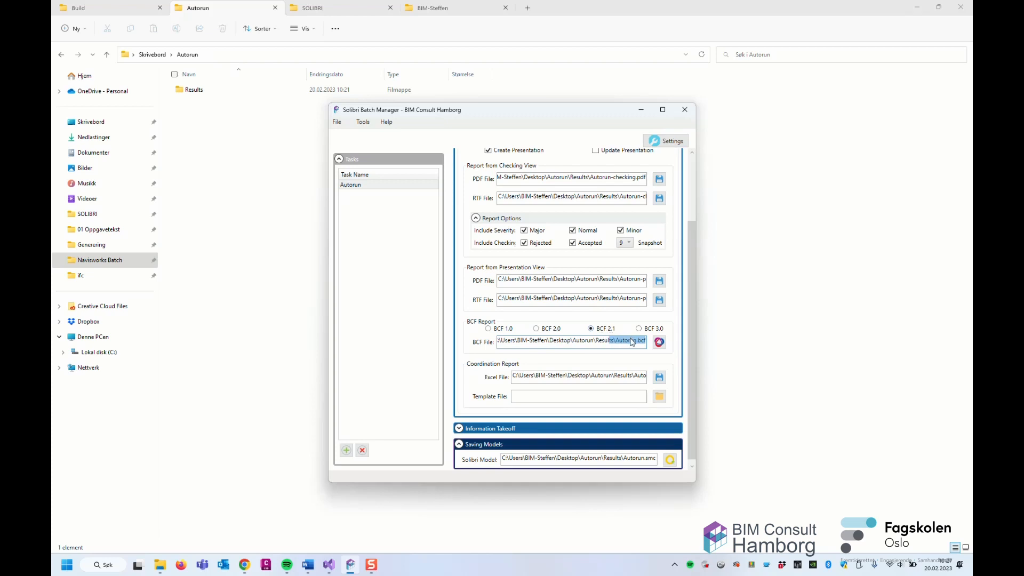
left_click(628, 338)
left_click_drag(616, 339, 667, 352)
Step: Try the BCF 1.0 and BCF 2.0 report versions while inspecting the file path, and return to BCF 2.1
left_click(488, 329)
left_click(536, 329)
left_click_drag(593, 348, 683, 345)
left_click(511, 329)
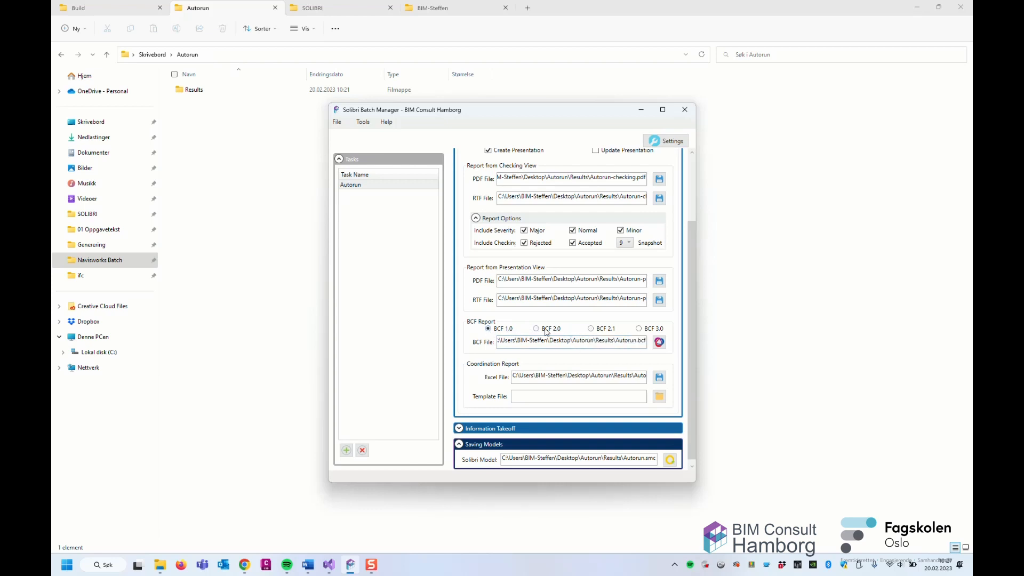
left_click(592, 329)
left_click(552, 331)
left_click_drag(640, 342, 661, 344)
left_click(605, 330)
Step: Inspect the coordination report's Excel path and available save types, and return its file extension to .xls
scroll(617, 329, "down", 1)
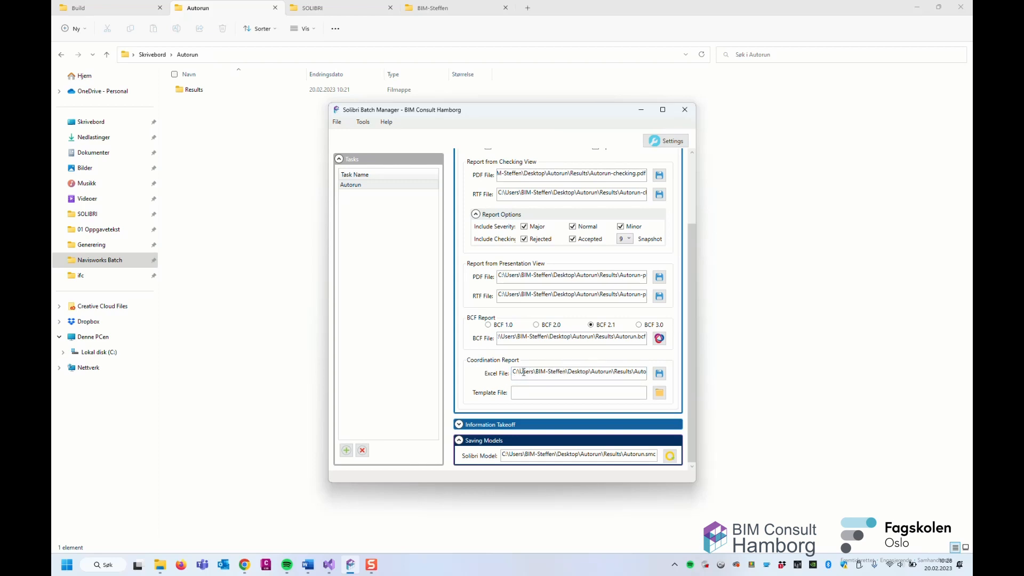
left_click_drag(524, 373, 638, 379)
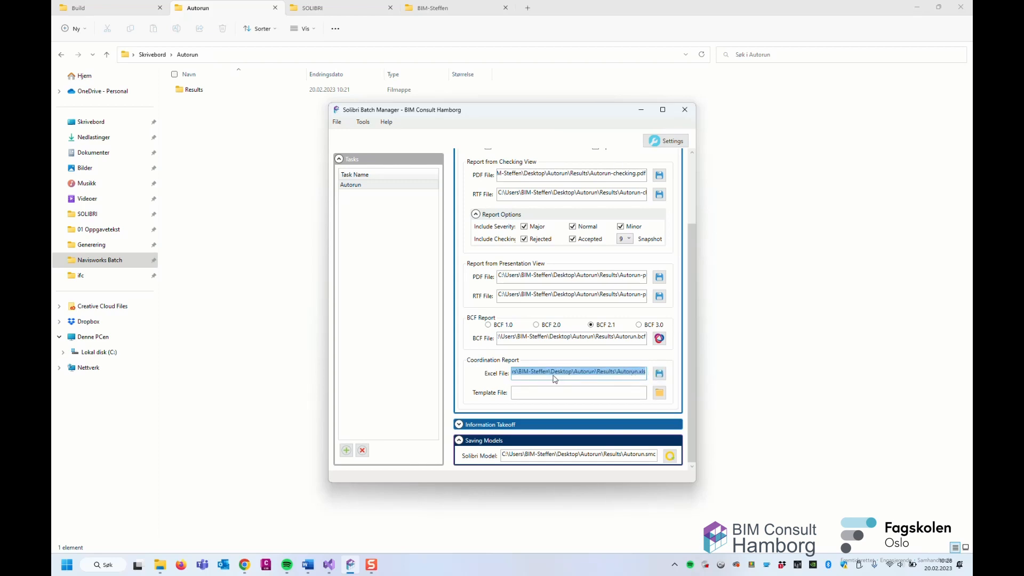
left_click(645, 372)
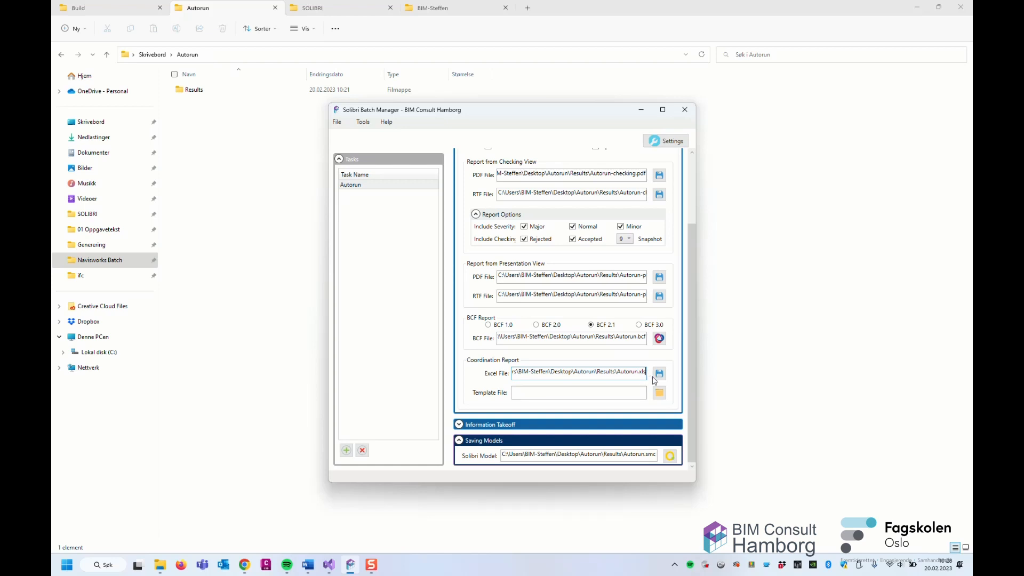
left_click(659, 375)
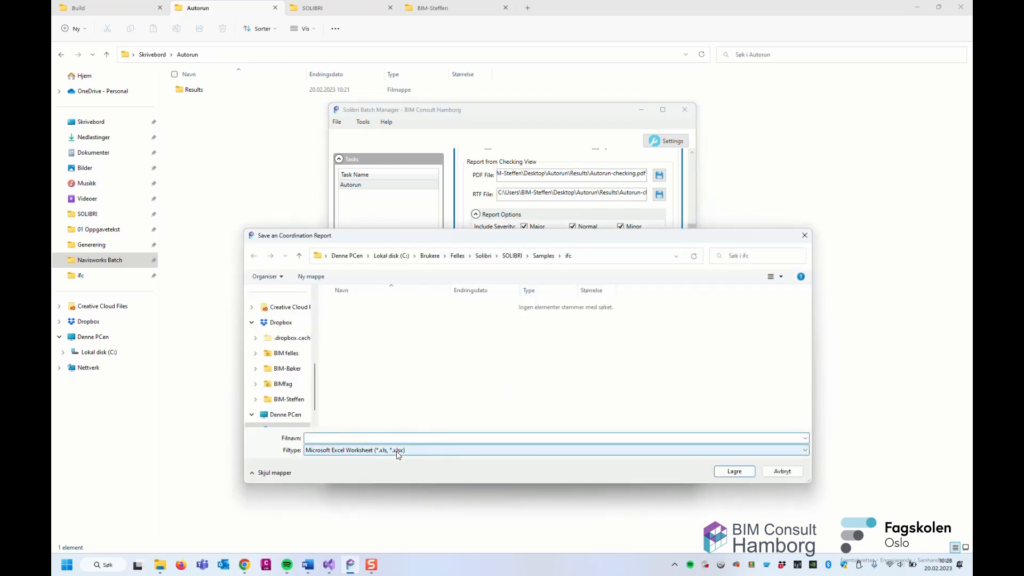
left_click(805, 235)
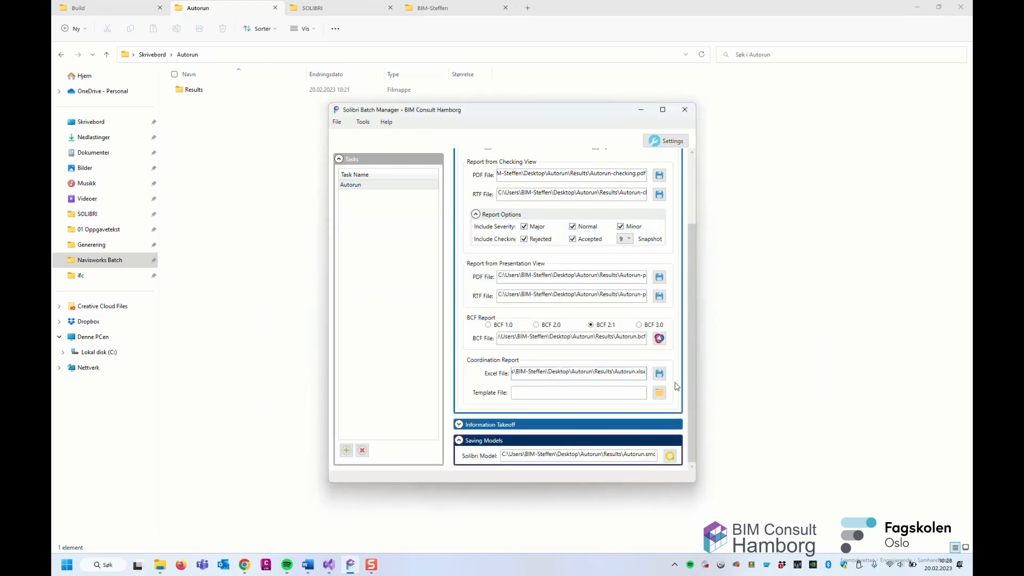
key("BackSpace")
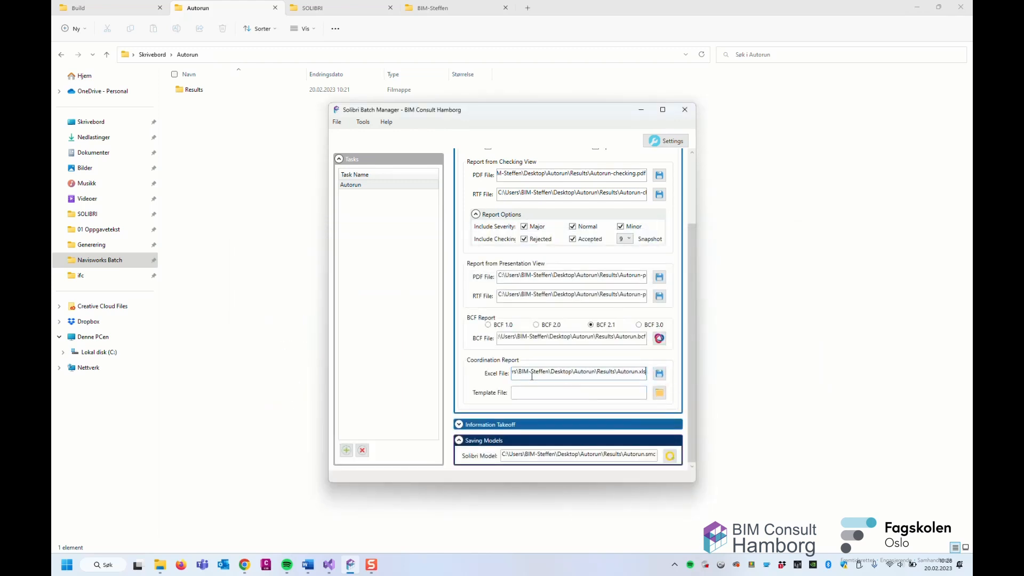
Step: Collapse the reporting settings, expand the Information Takeoff settings and turn their check on
scroll(497, 335, "up", 5)
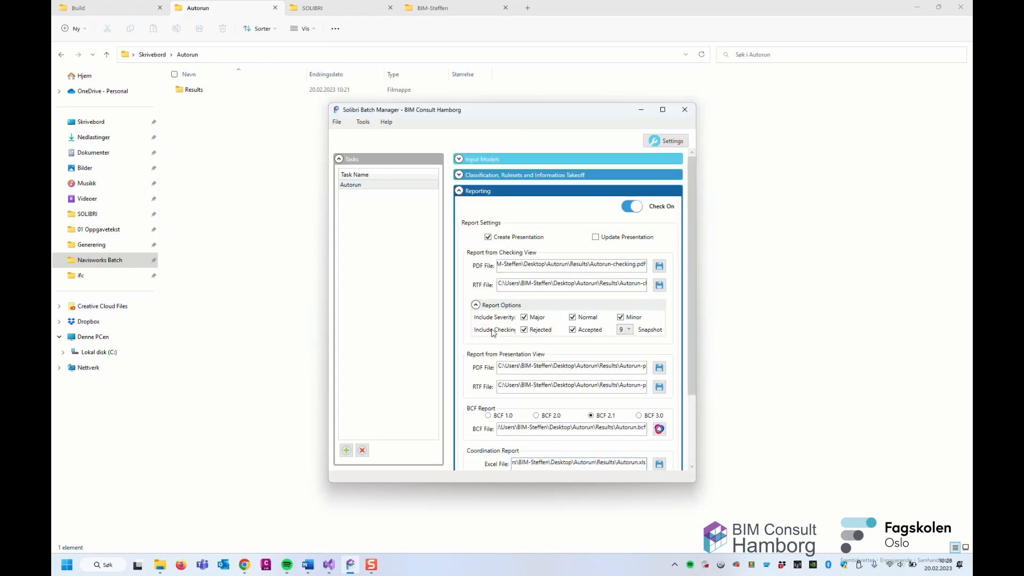
left_click(463, 192)
left_click(462, 207)
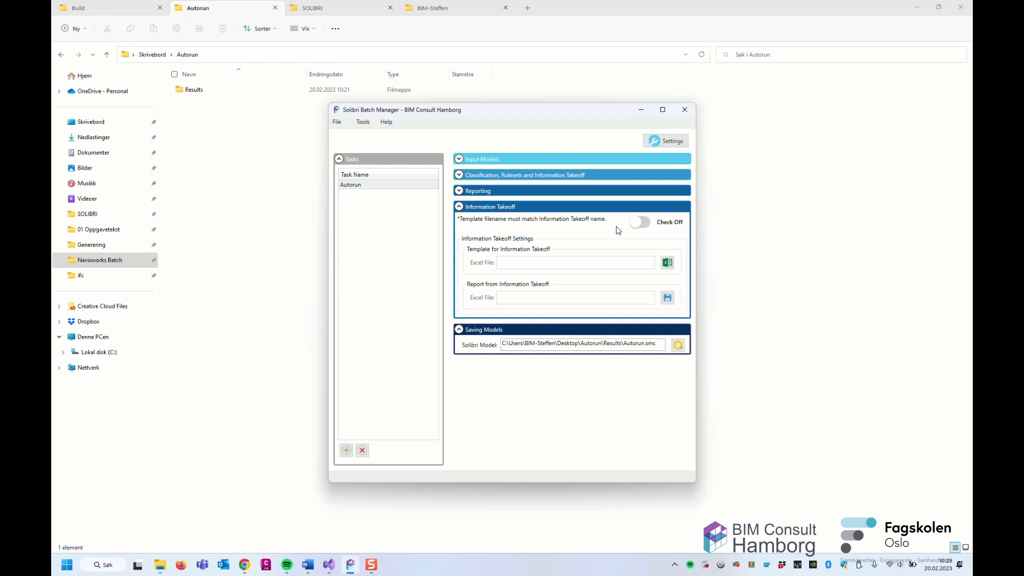
left_click(640, 225)
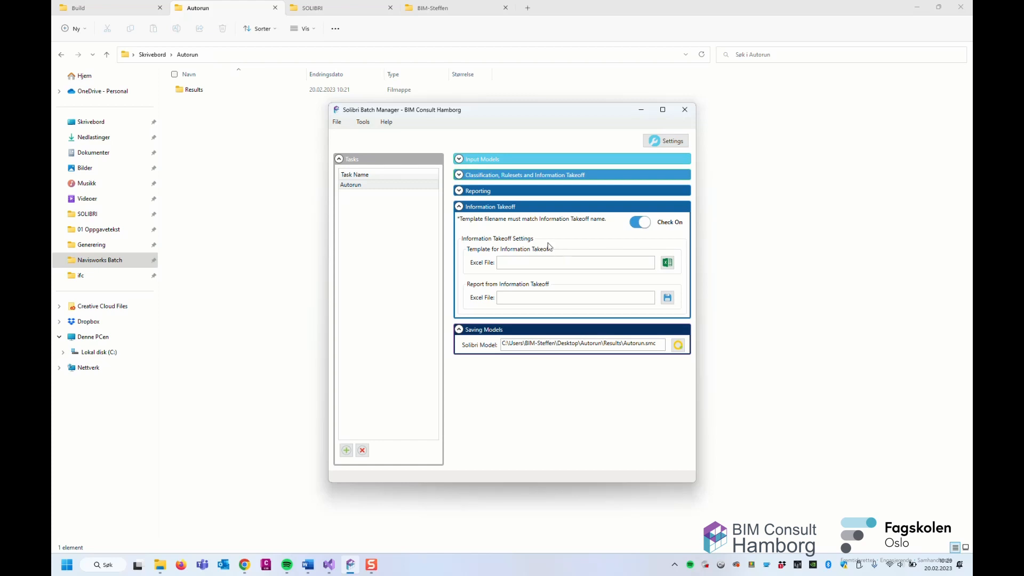
Step: Add Building Element Quantities.ito and Cost Report.ito from Solibri's Information Takeoff folder to the task's information takeoff files
left_click(505, 175)
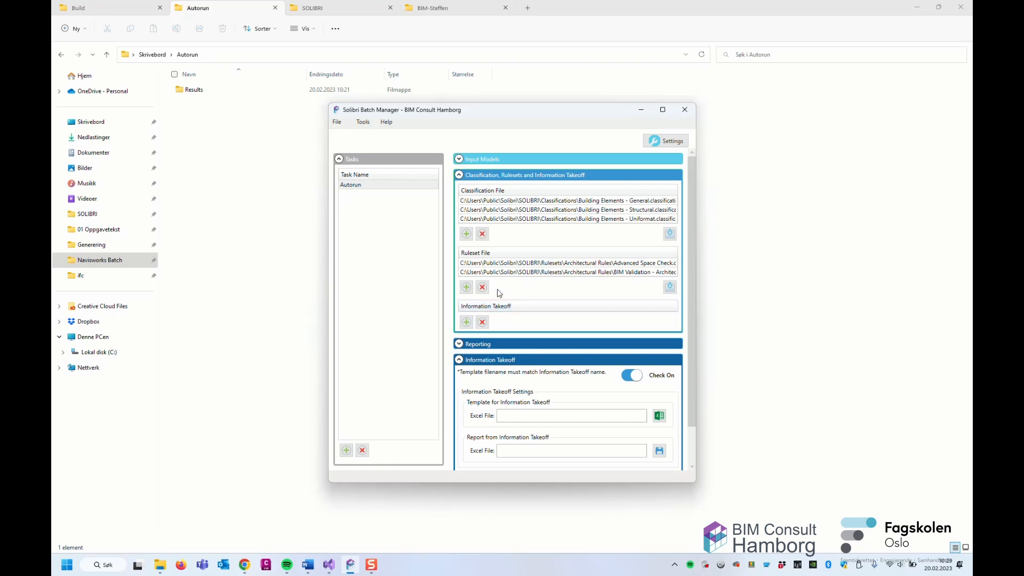
left_click(467, 322)
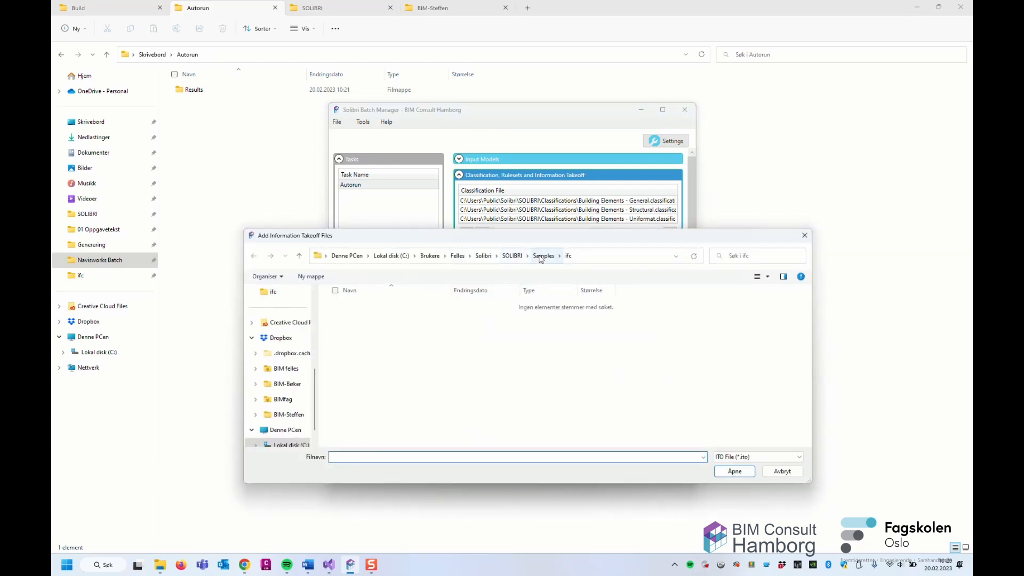
left_click(512, 256)
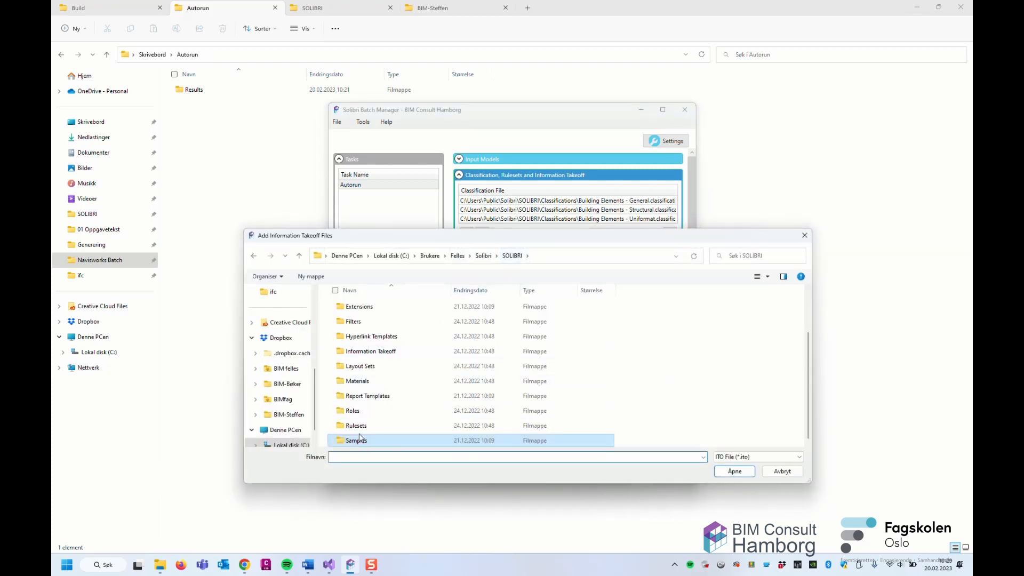
double_click(394, 351)
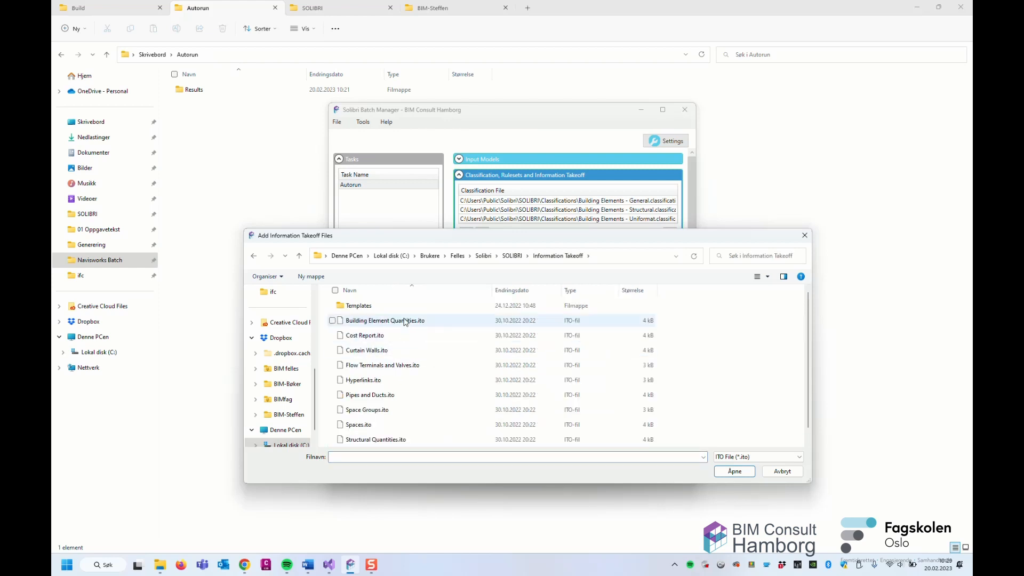
left_click(405, 321)
left_click(408, 336, "ctrl")
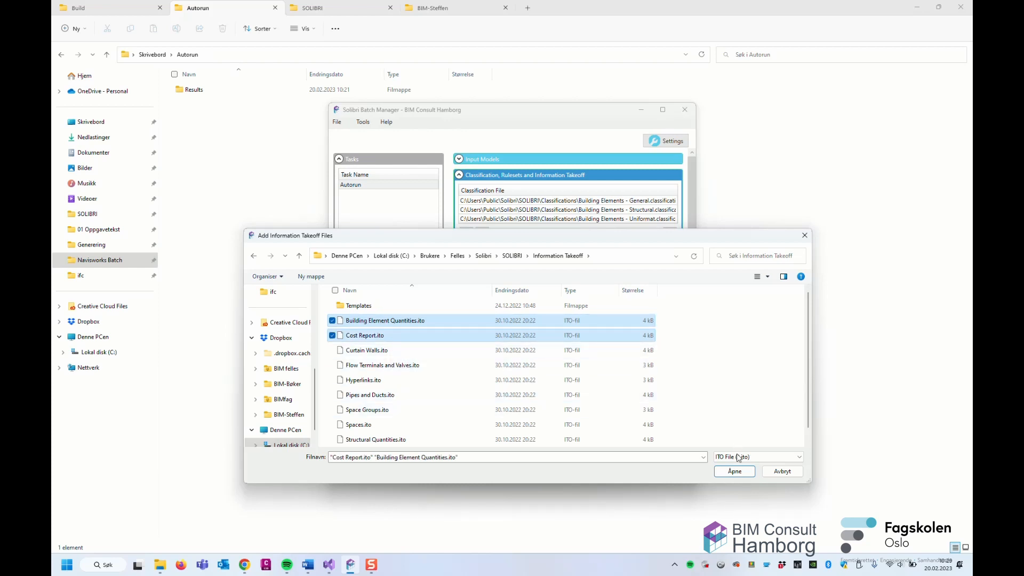
left_click(735, 471)
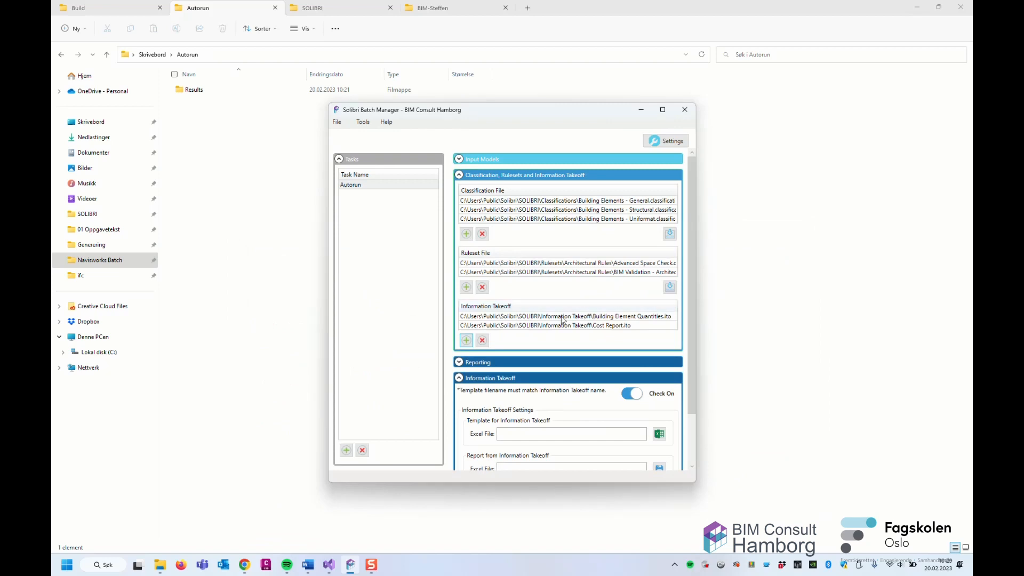
Step: Set the information takeoff template to Building Element Quantities.xlsx from the Templates folder
left_click_drag(689, 292, 687, 357)
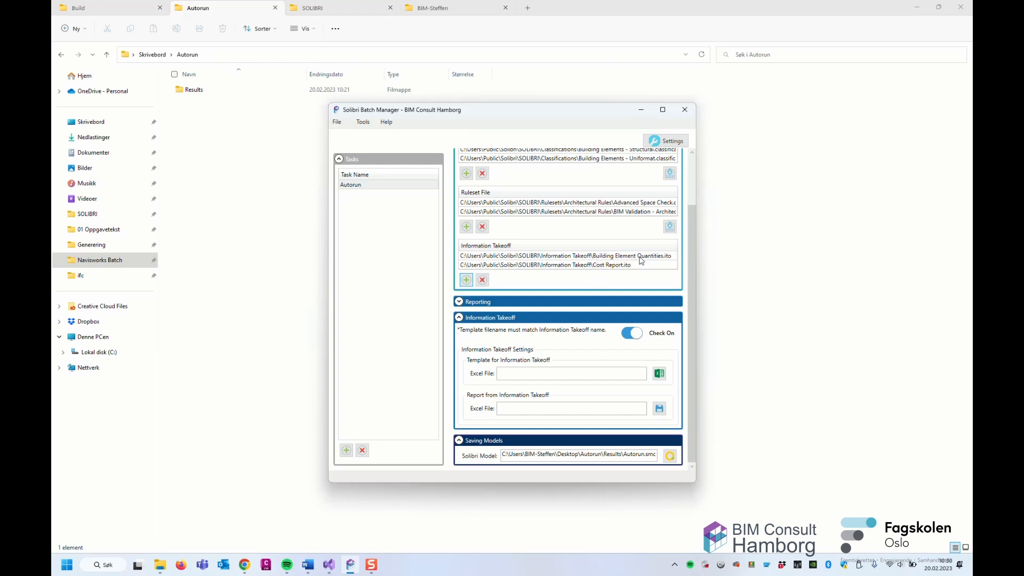
left_click(661, 374)
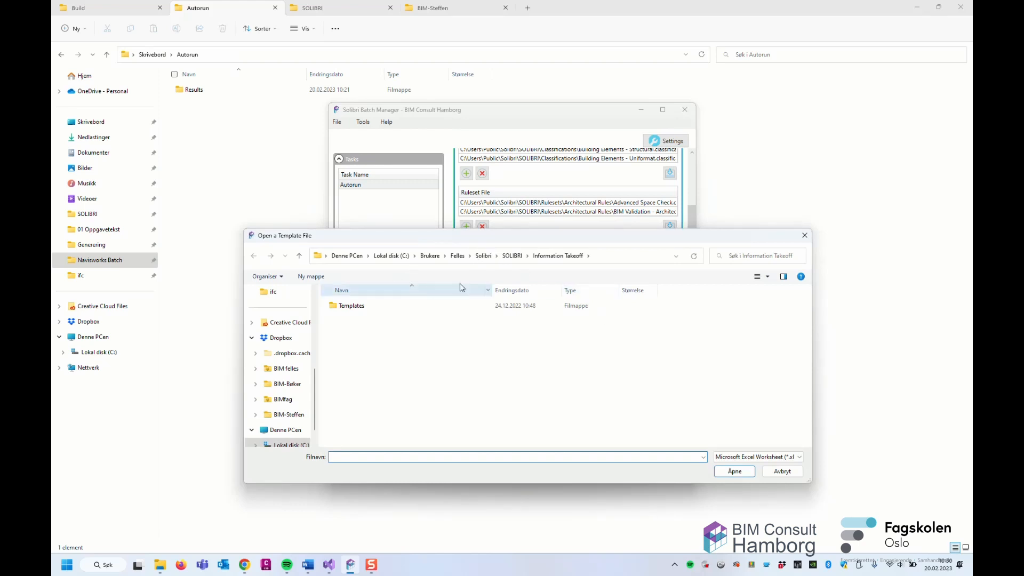
double_click(361, 311)
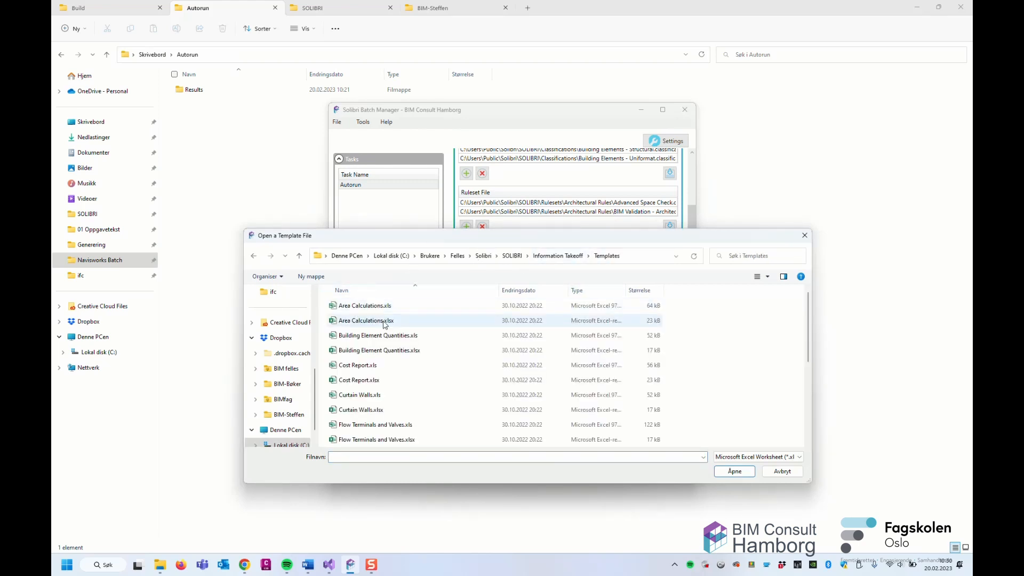
left_click(406, 352)
left_click_drag(435, 236, 559, 301)
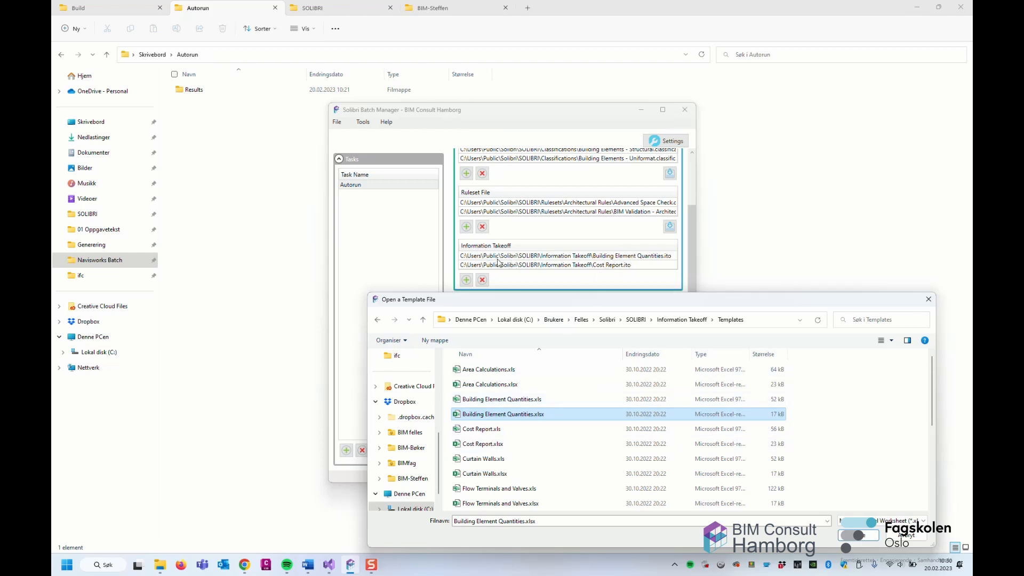
double_click(504, 416)
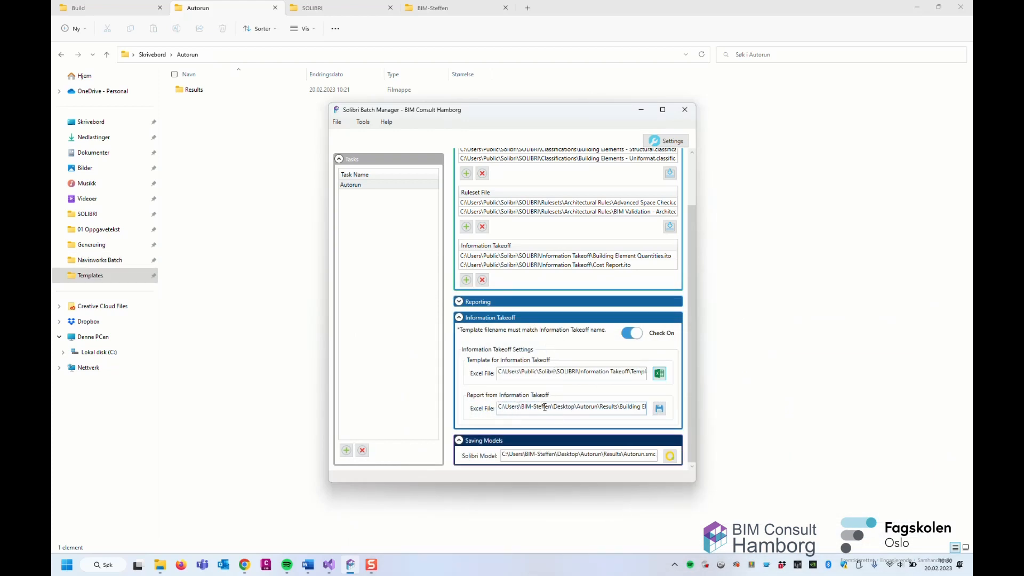
Step: Inspect the information takeoff report's output path and compare its file name with the listed takeoff files
left_click_drag(499, 409, 686, 412)
left_click(568, 407)
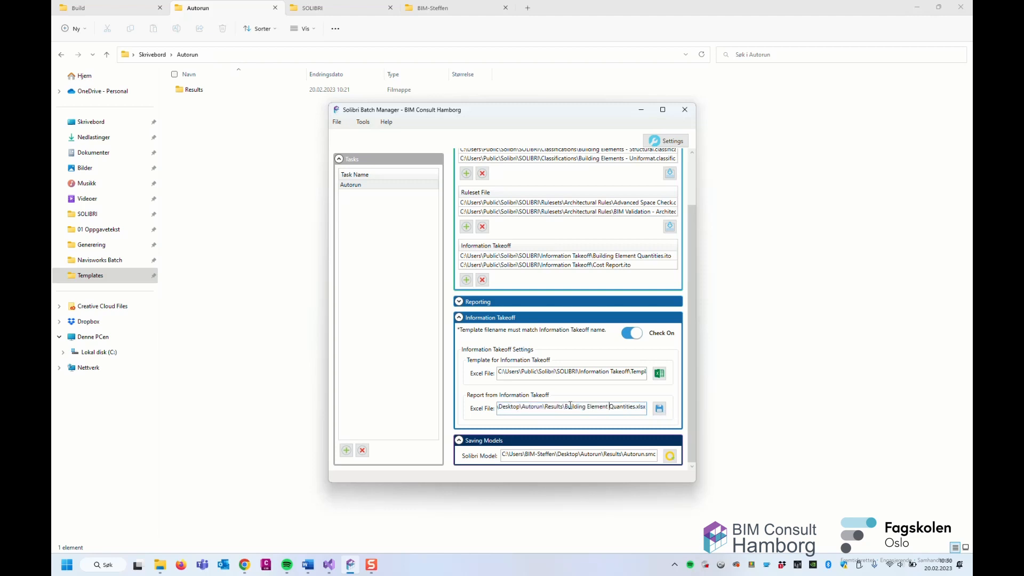
left_click_drag(567, 408, 662, 415)
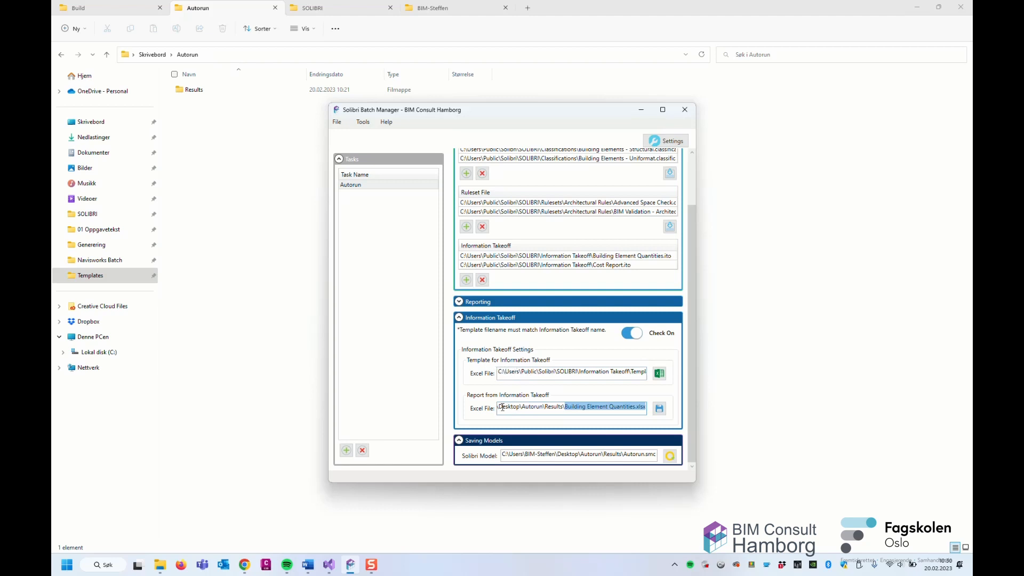
left_click(578, 409)
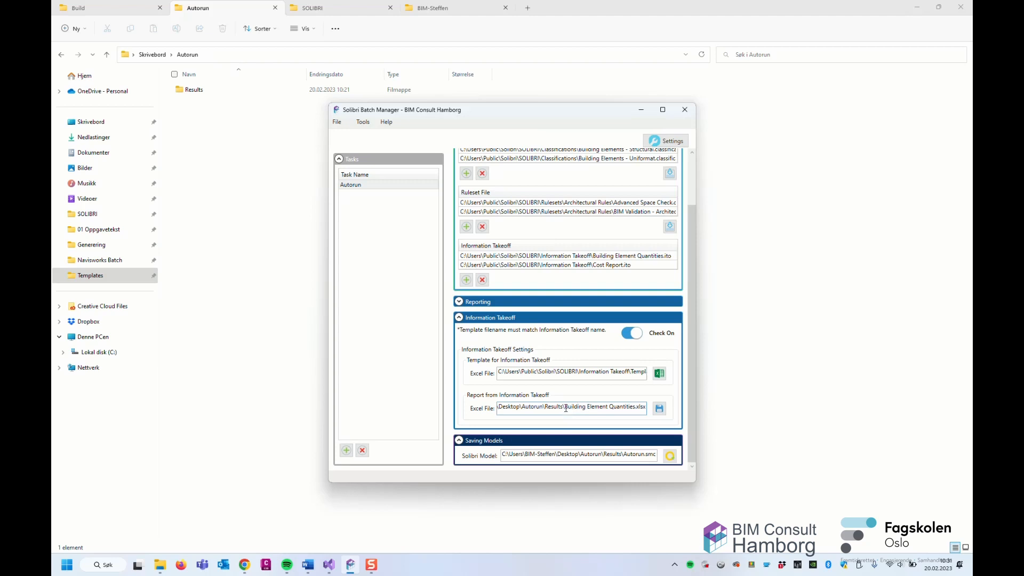
left_click_drag(565, 409, 635, 408)
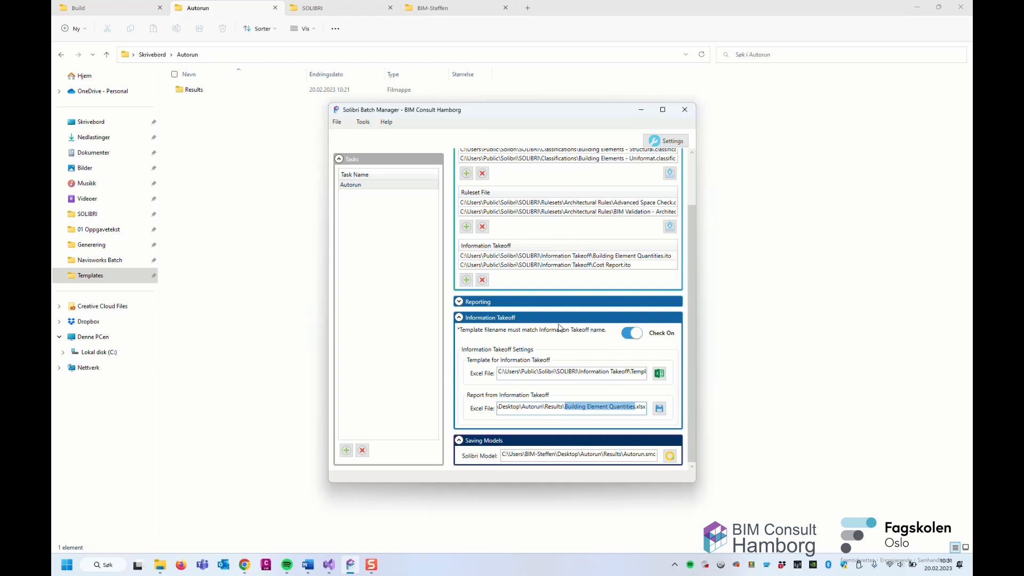
left_click(617, 261)
left_click(337, 123)
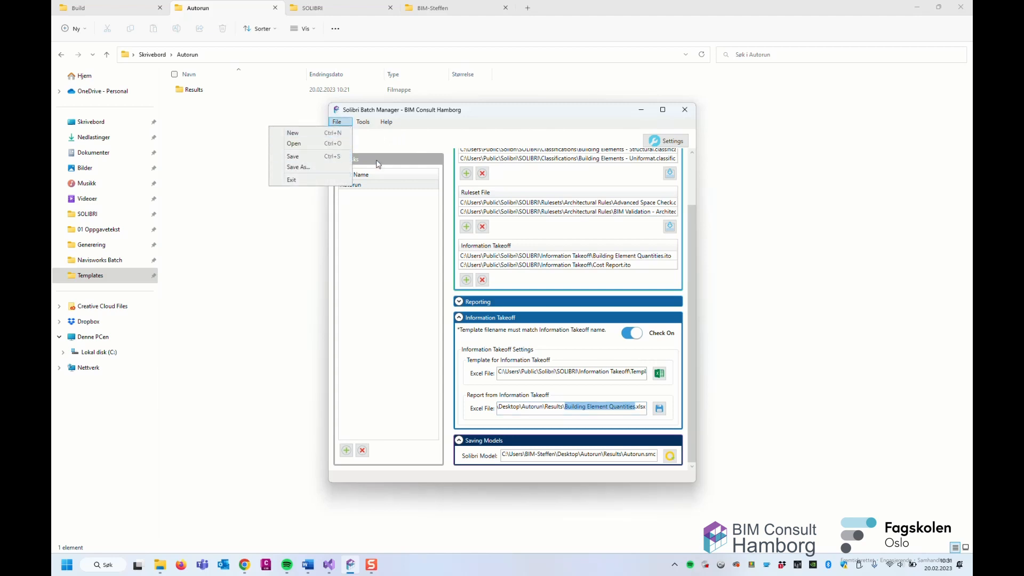
left_click(335, 161)
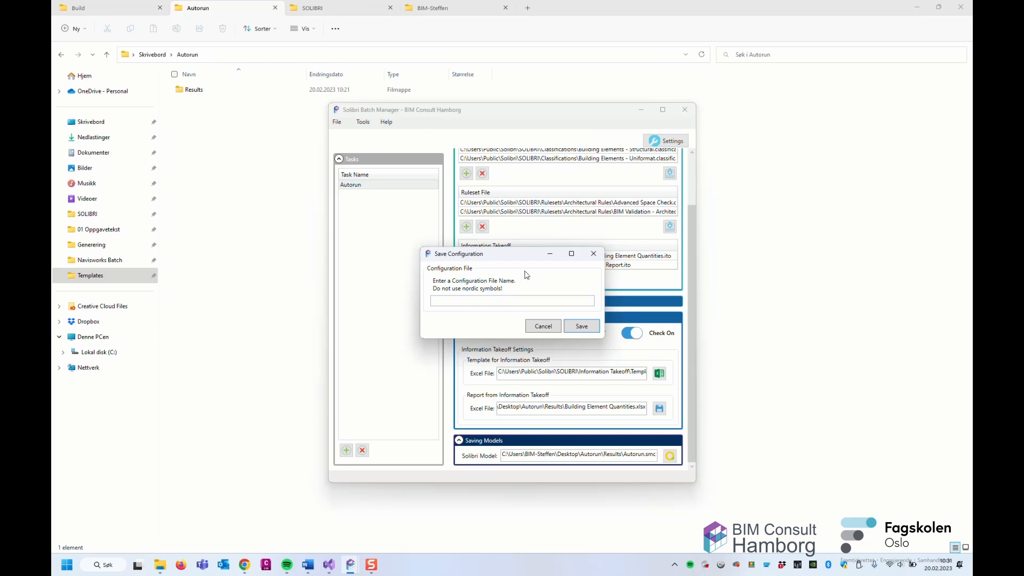
left_click(554, 327)
Step: Save the batch configuration under the file name Video
left_click(337, 124)
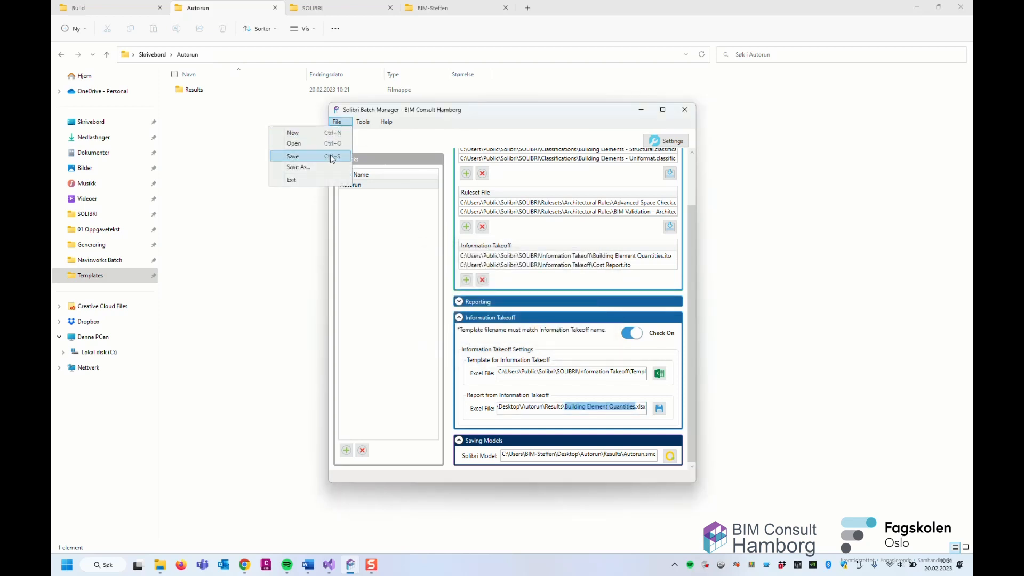
left_click(332, 154)
left_click(501, 303)
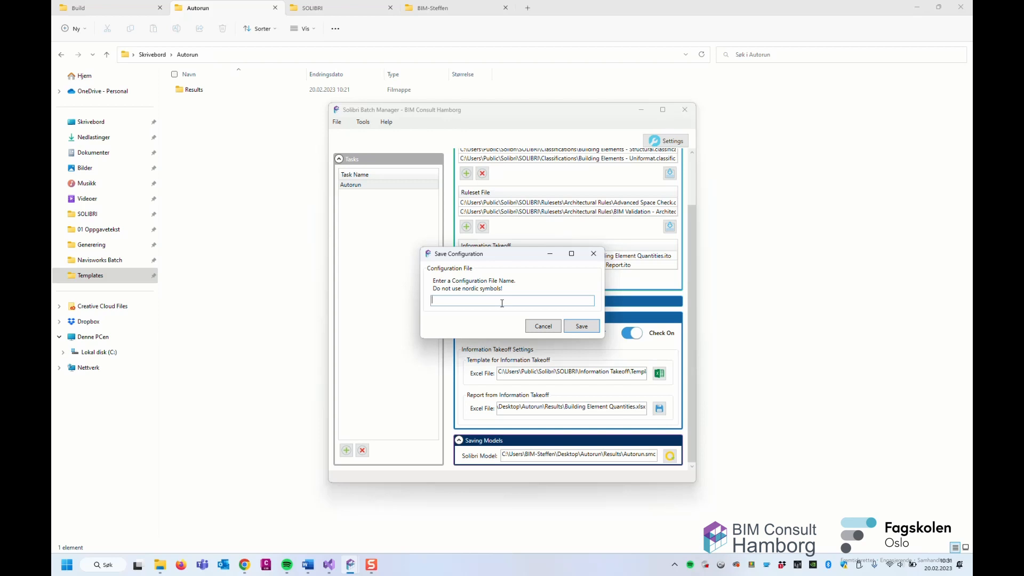
type("Video")
left_click(582, 326)
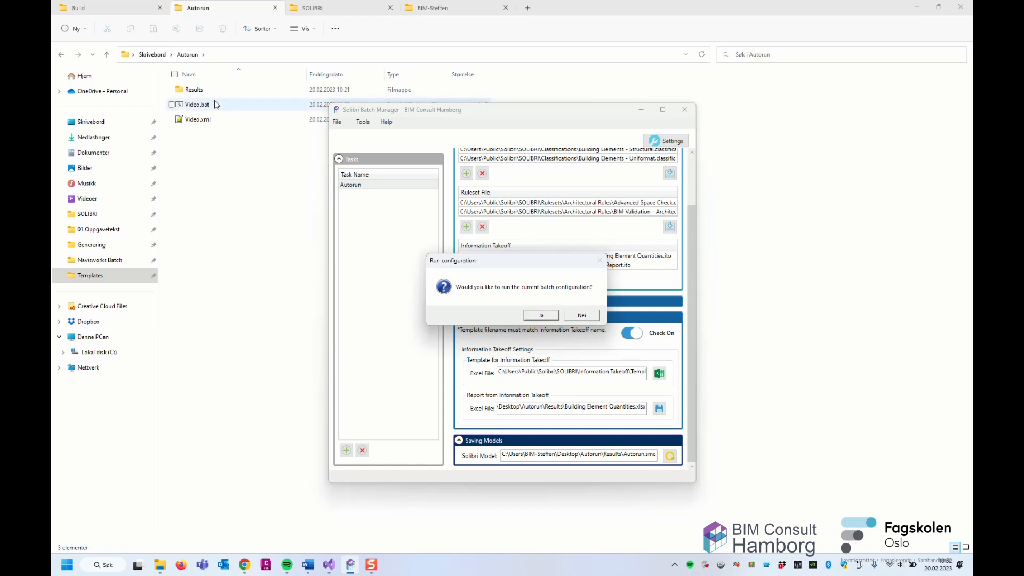
Step: Run the current batch configuration and dismiss the log file and saved-configuration notices
key("ctrl")
key("ctrl")
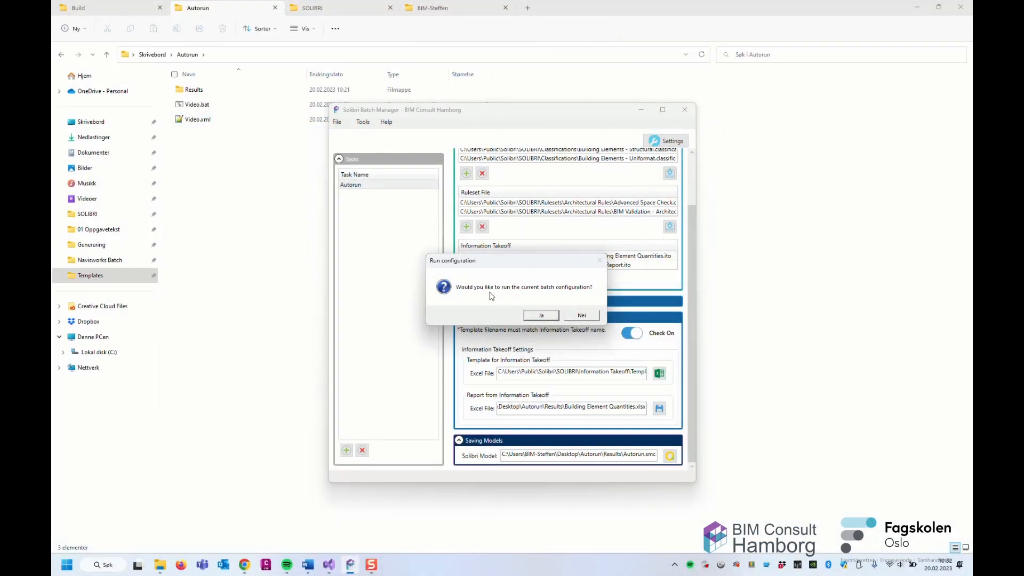
left_click(540, 316)
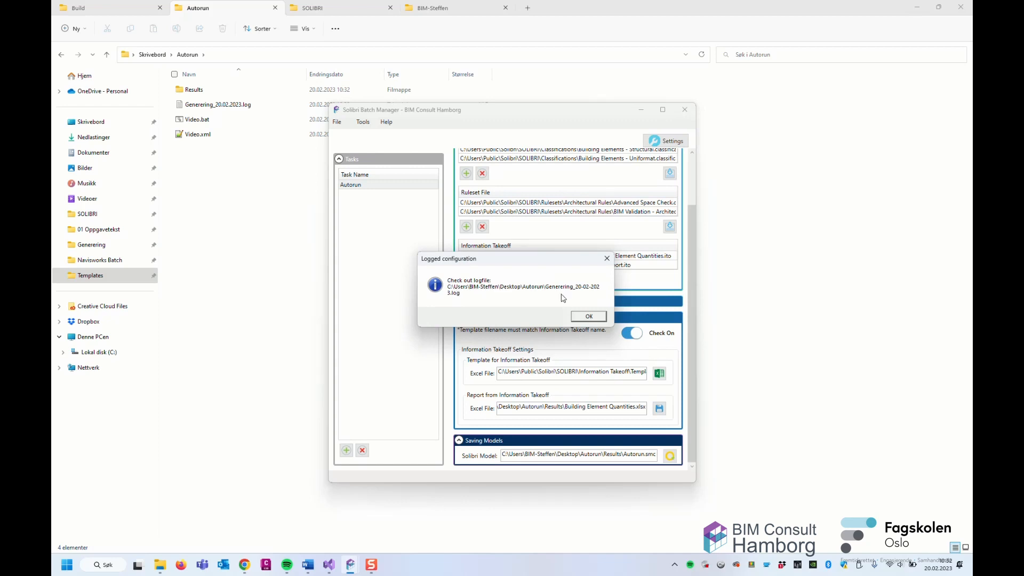
left_click(588, 317)
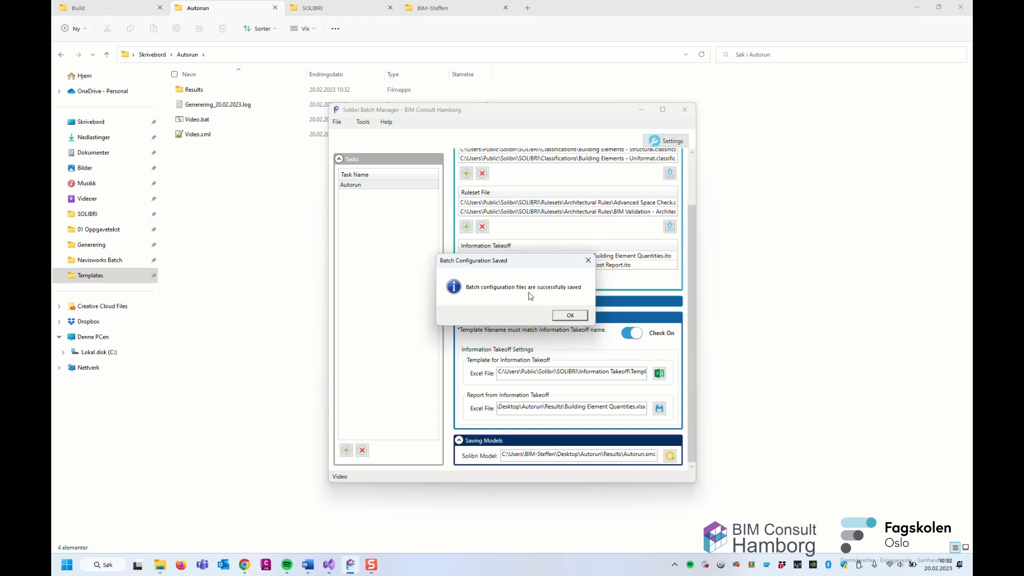
left_click(567, 316)
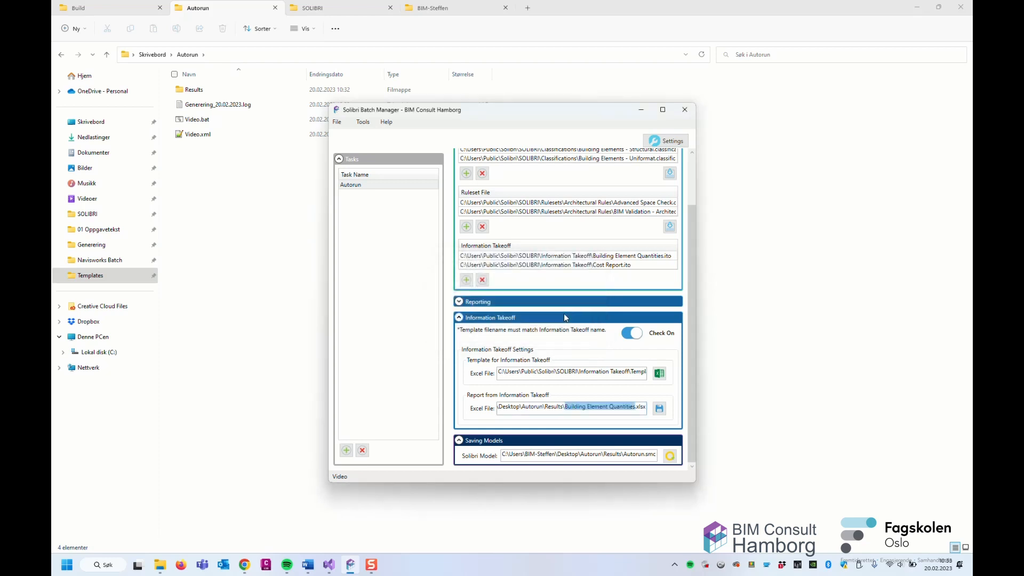
Step: Open Generering_20.02.2023.log from the Autorun folder in Notepad and review the generation's start and finish entries
double_click(238, 108)
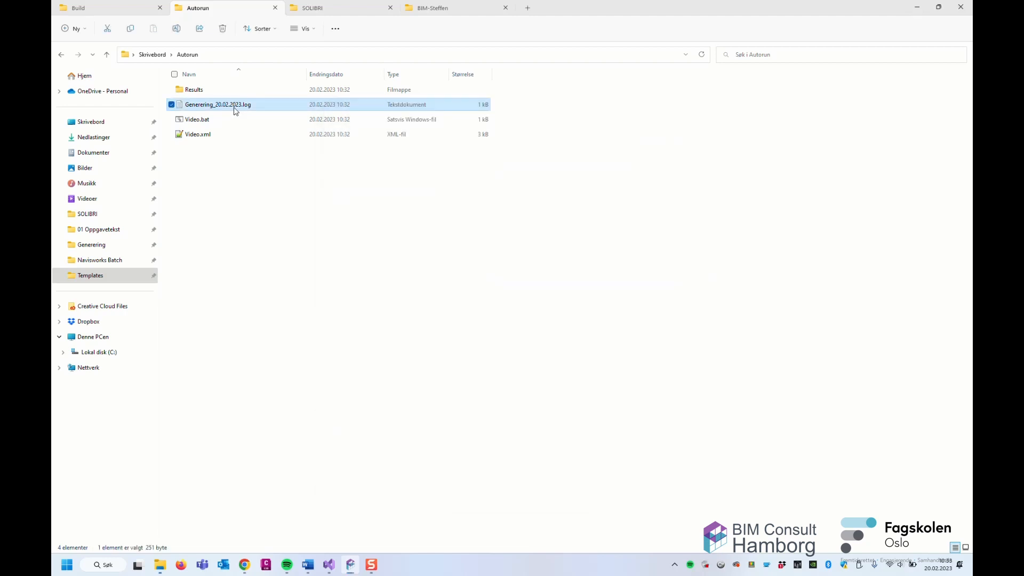
left_click_drag(515, 215, 302, 144)
left_click(424, 192)
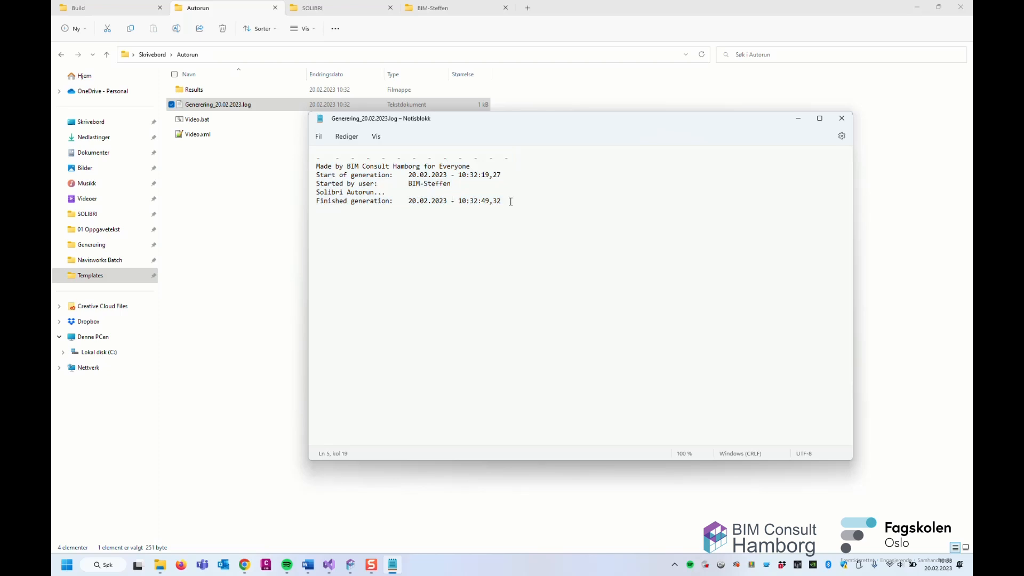
Step: Highlight the finished generation entry in the log for review, then close the log file
left_click_drag(517, 200, 304, 199)
left_click(356, 211)
left_click_drag(482, 288, 314, 223)
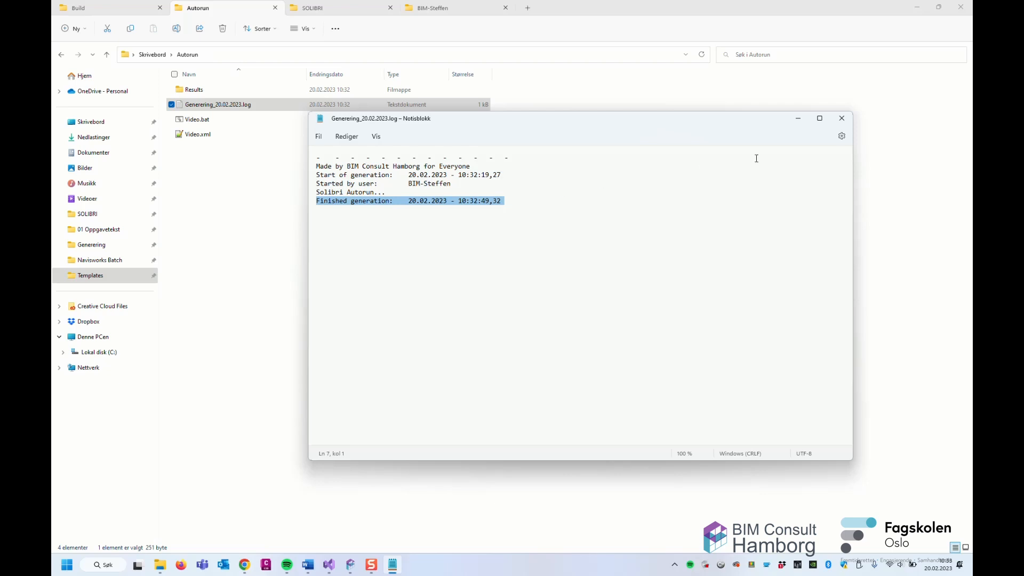
left_click(842, 118)
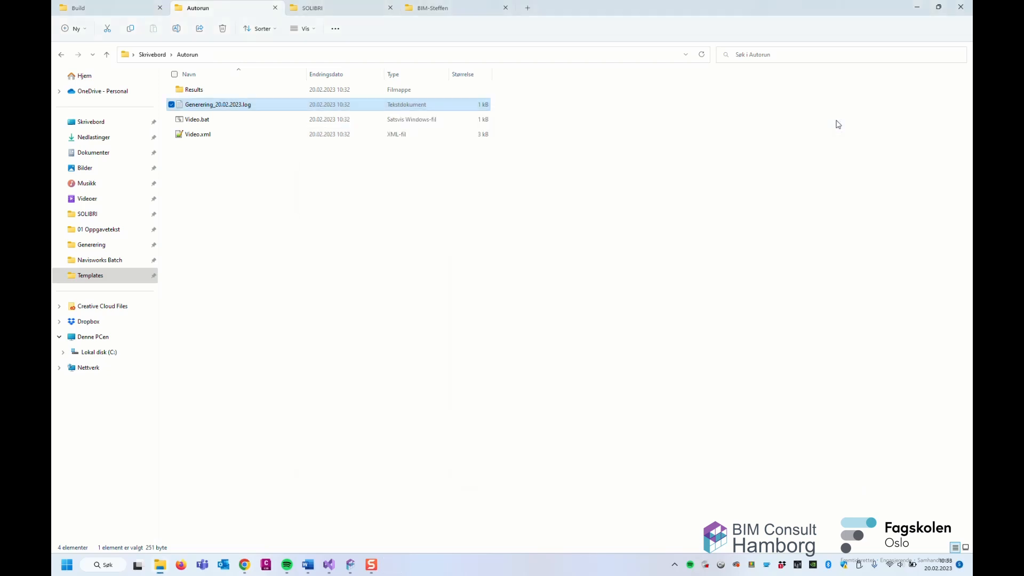
Step: Open the Results folder inside Autorun and look over the generated output files
left_click(292, 235)
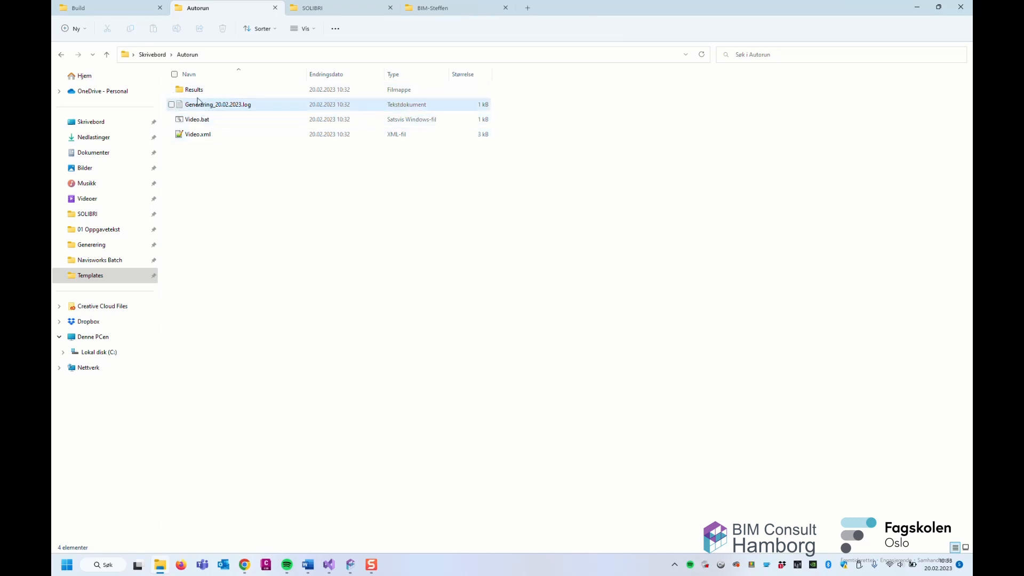
double_click(201, 91)
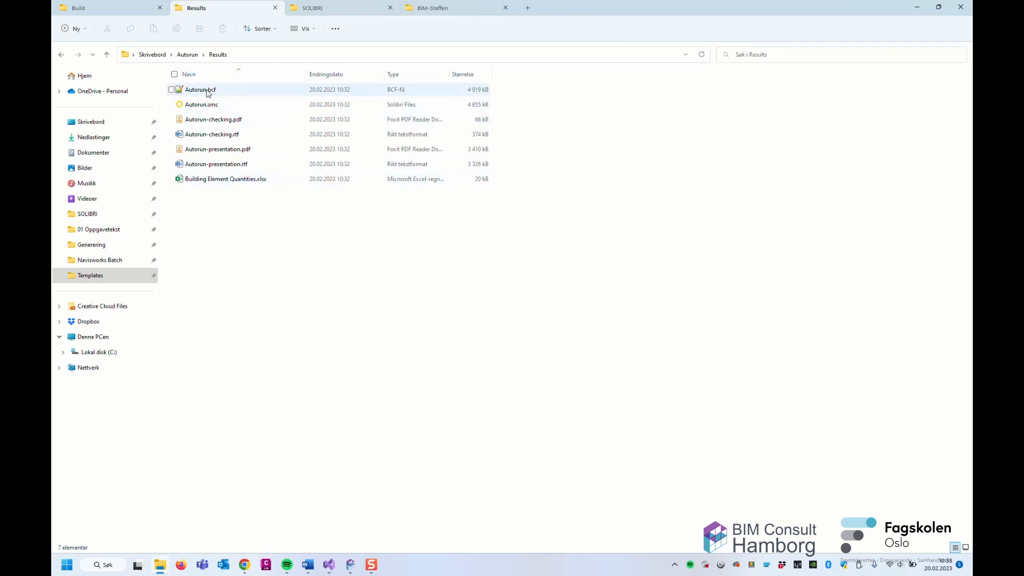
left_click_drag(208, 94, 217, 102)
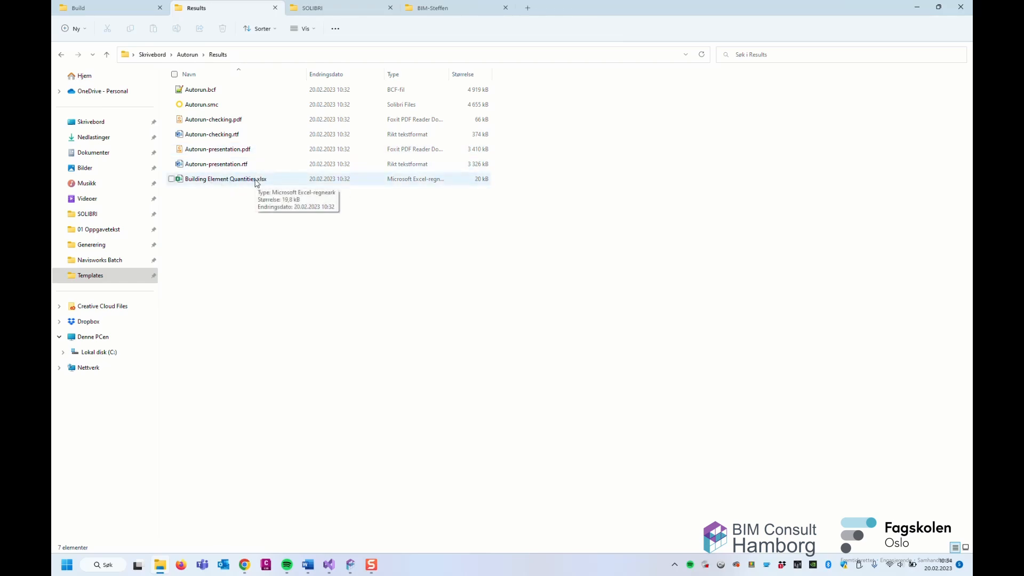
Step: Open Building Element Quantities.xlsx in Excel, review its header and quantity table from start to end, and close it
double_click(255, 180)
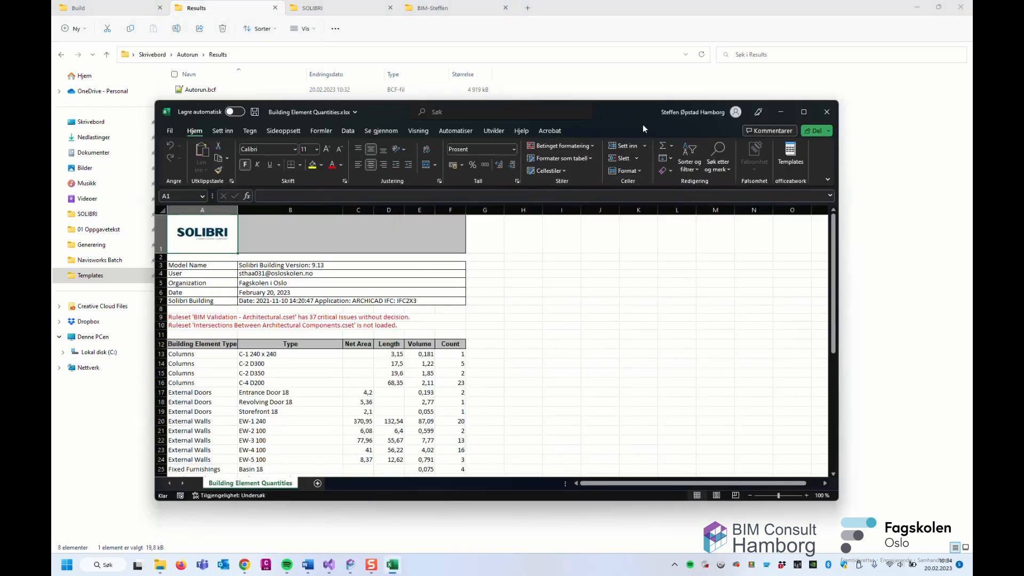
left_click_drag(639, 116, 678, 3)
scroll(258, 357, "down", 4)
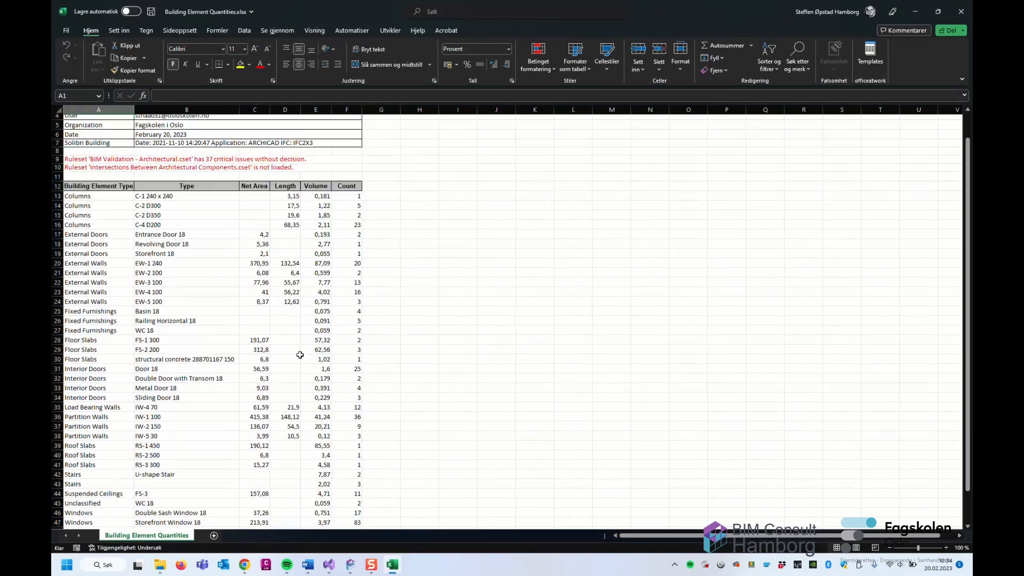
scroll(299, 358, "up", 4)
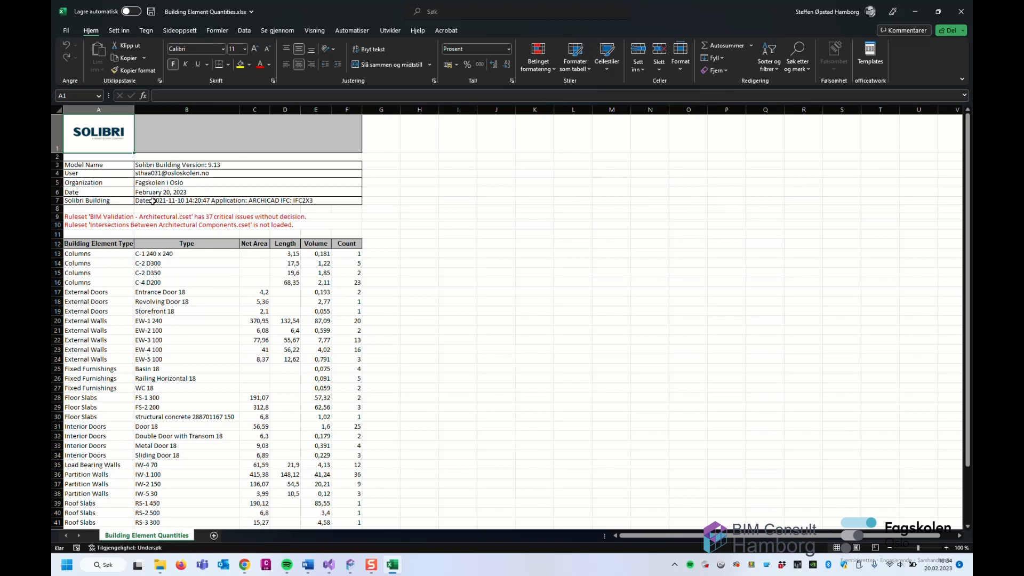
scroll(153, 202, "down", 6)
scroll(154, 201, "up", 6)
left_click(961, 8)
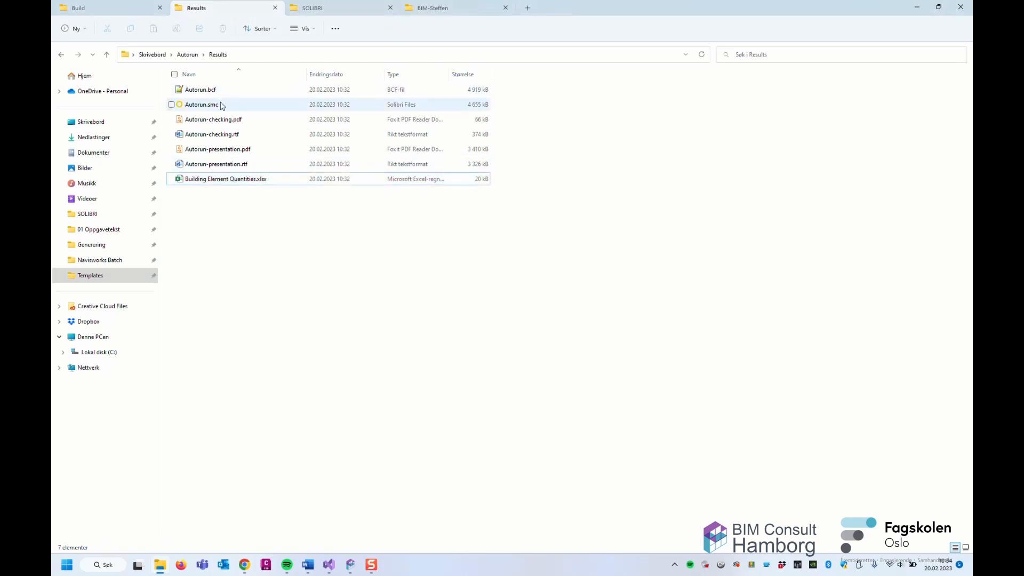
Step: Open Autorun.smc in Solibri Office without selecting rulesets, dismiss the to-do list and maximize the window
double_click(221, 105)
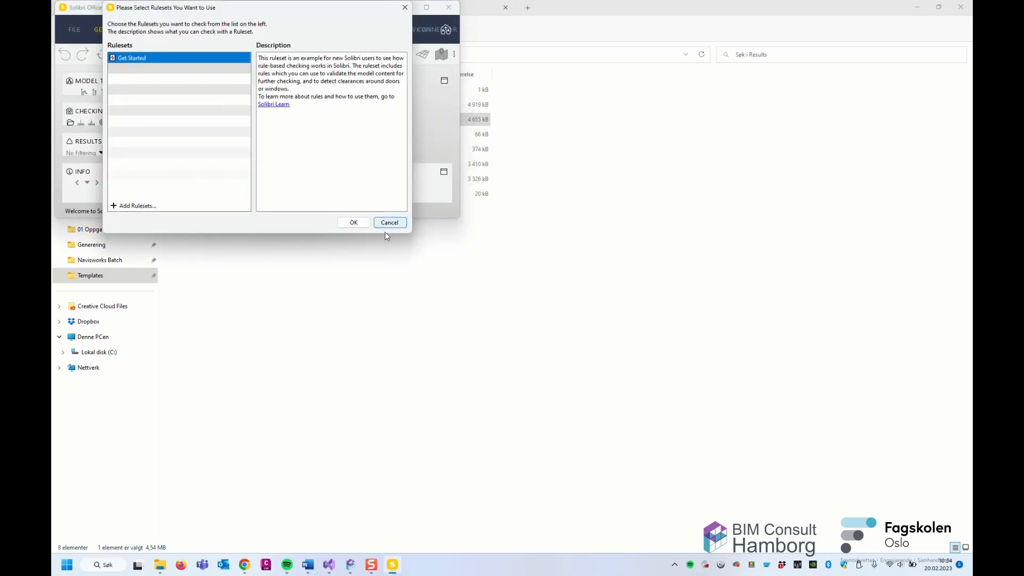
left_click(400, 223)
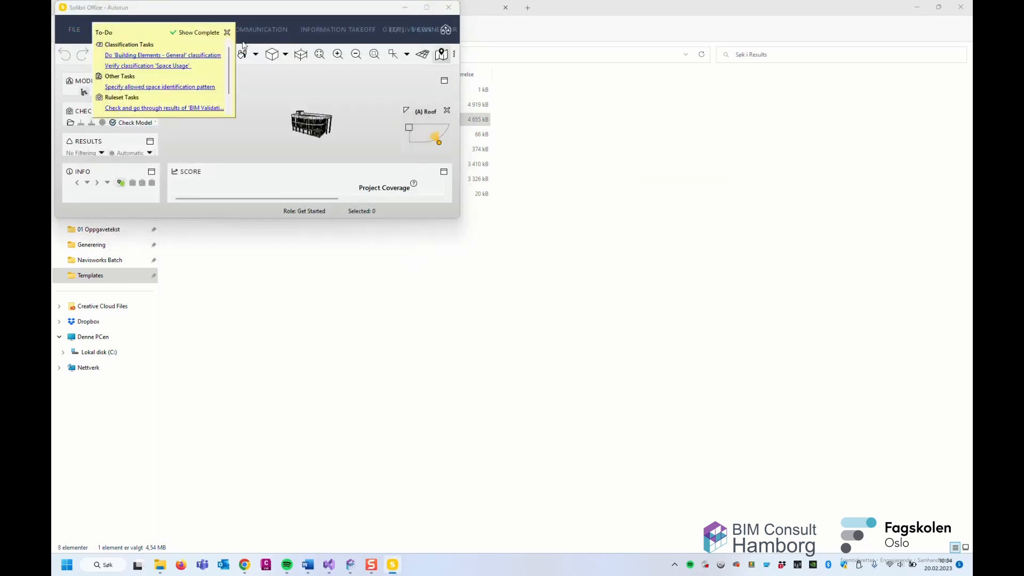
left_click(204, 33)
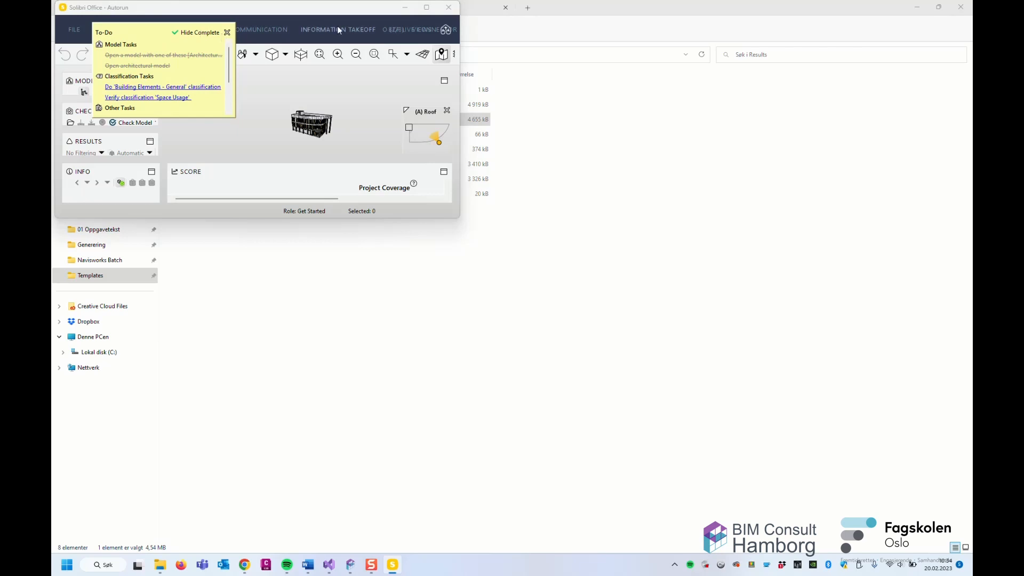
left_click(228, 33)
left_click(430, 8)
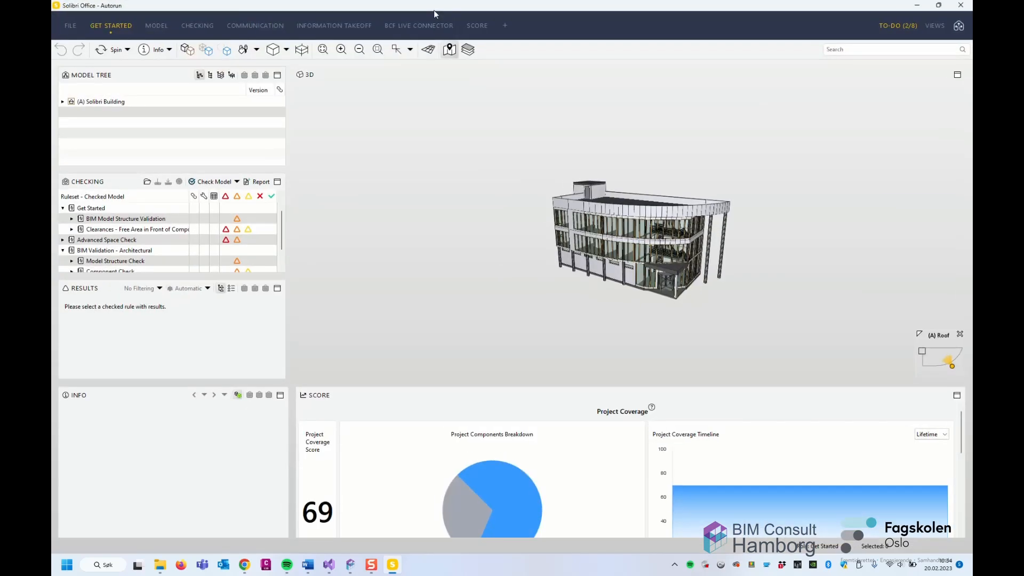
Step: Compare the Building Element Quantities and Cost Report definitions in the information takeoff, finishing on Cost Report
left_click(335, 27)
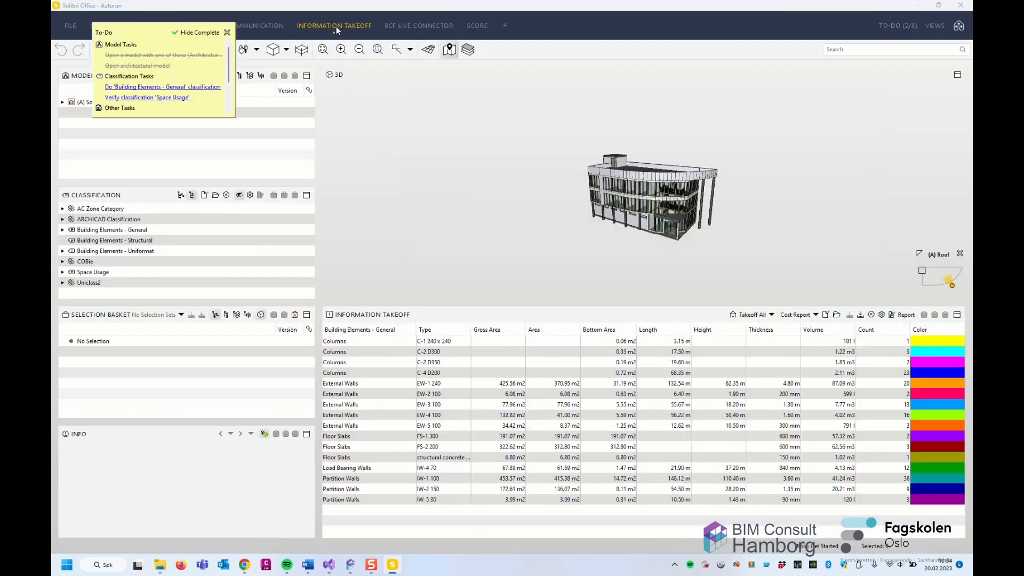
left_click(228, 33)
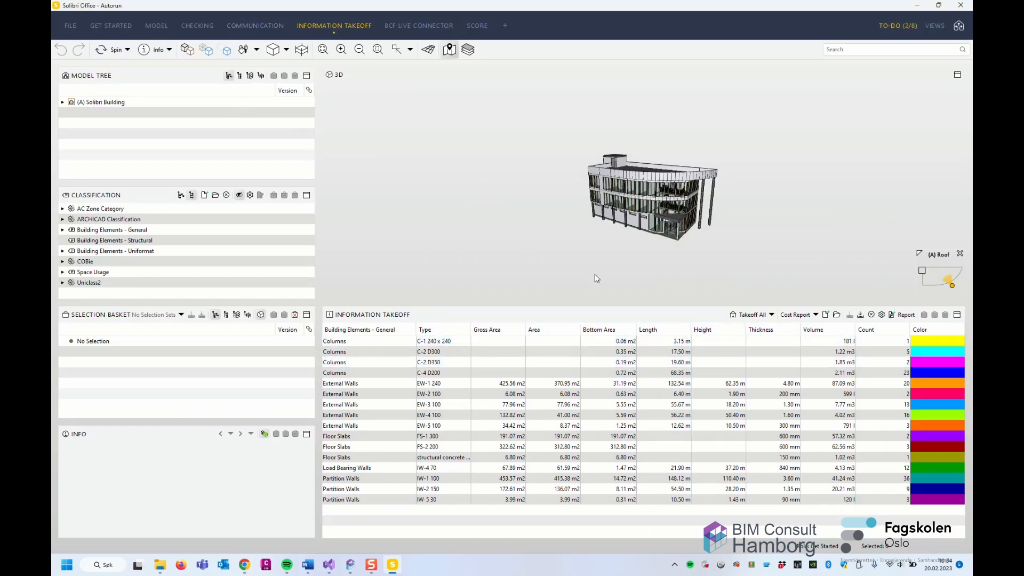
left_click(816, 315)
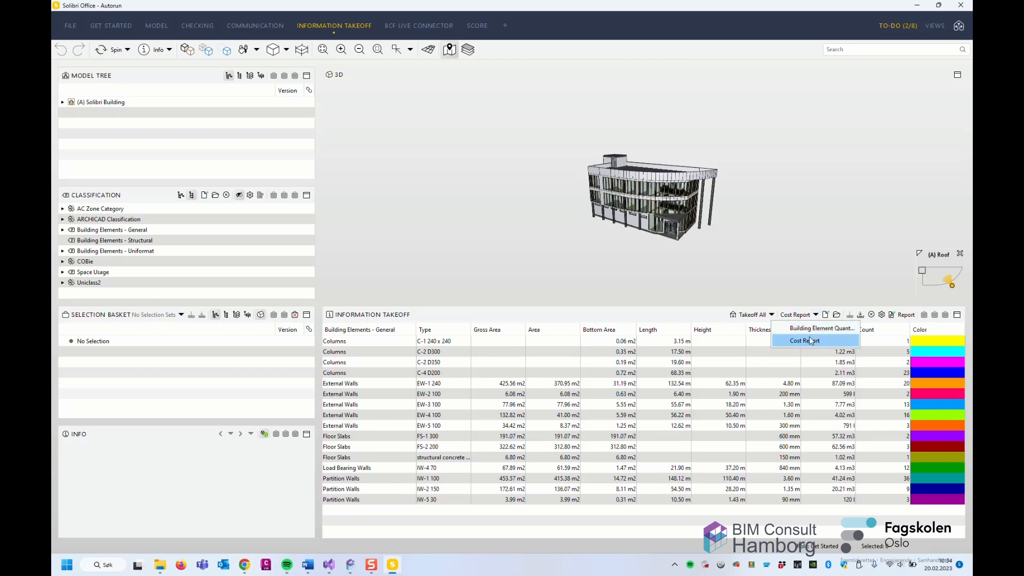
left_click(812, 329)
left_click(816, 315)
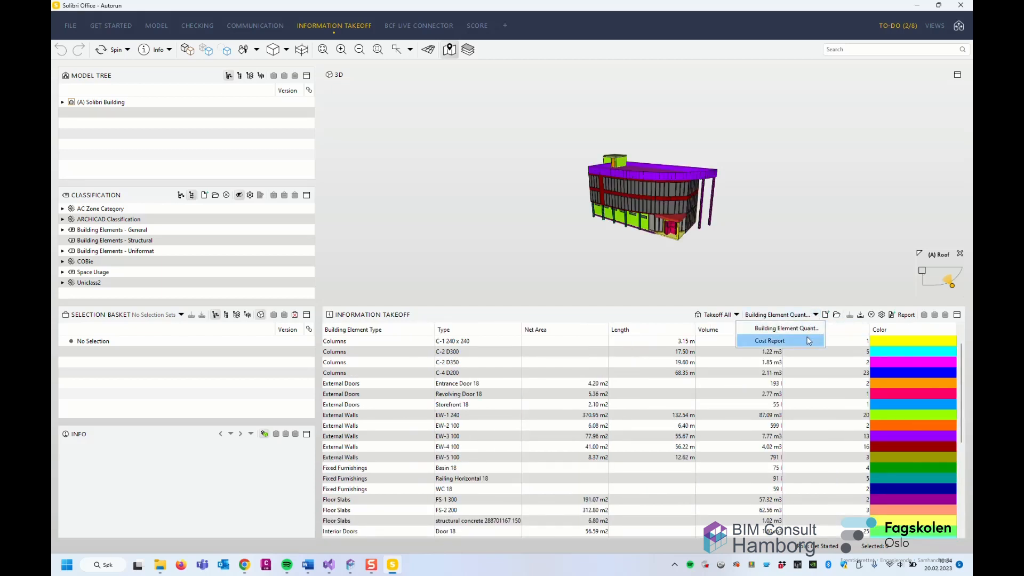
left_click(808, 341)
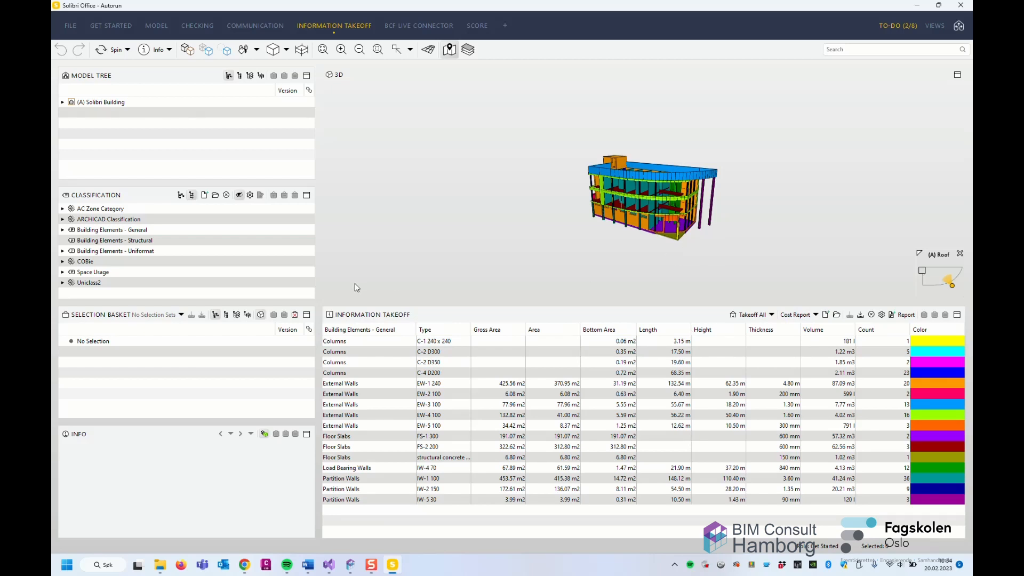
Step: Inspect the Building Elements classifications General, Structural and Uniformat in the 3D model
left_click(124, 231)
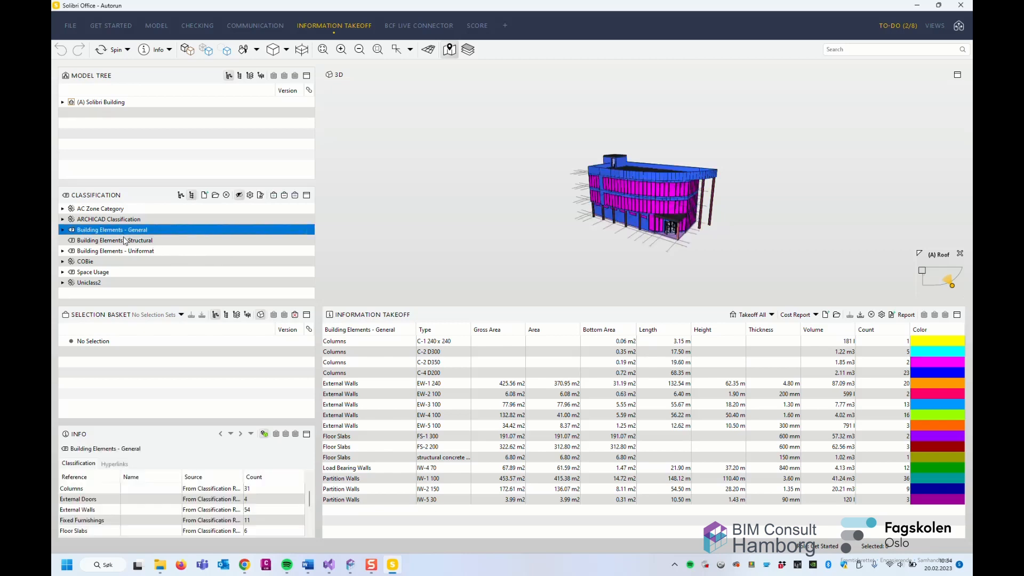
left_click(124, 240)
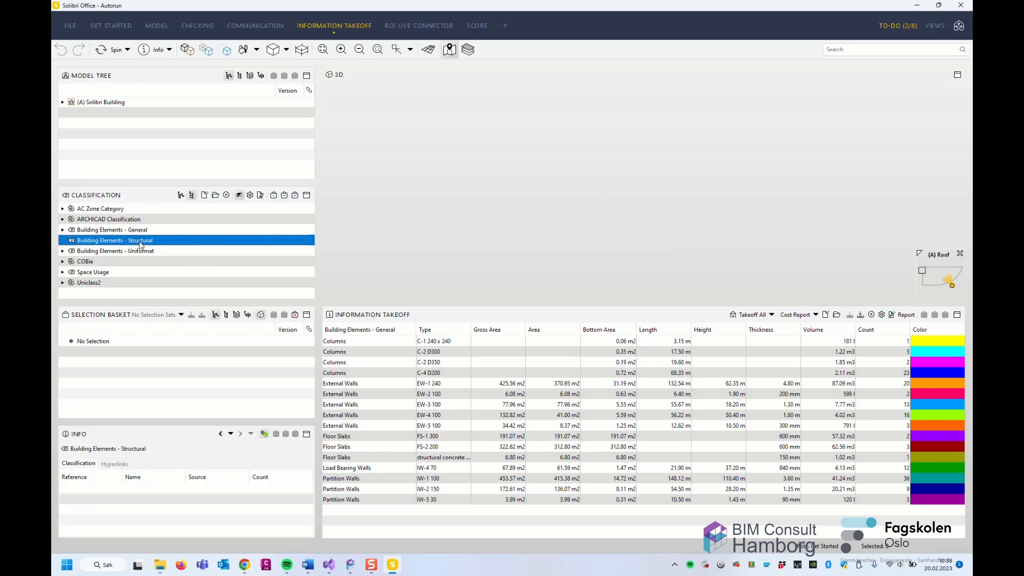
left_click(140, 231)
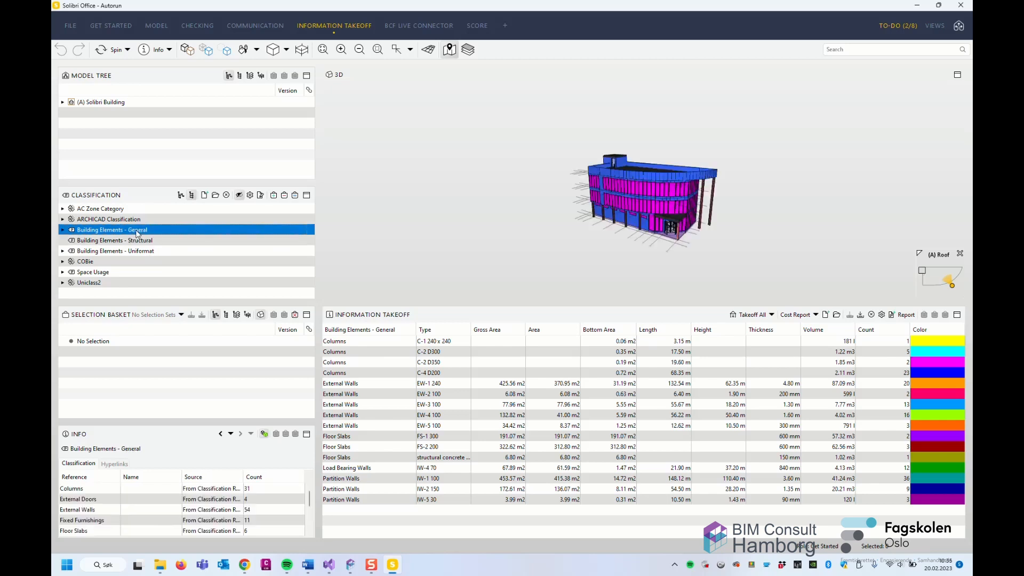
left_click(139, 252)
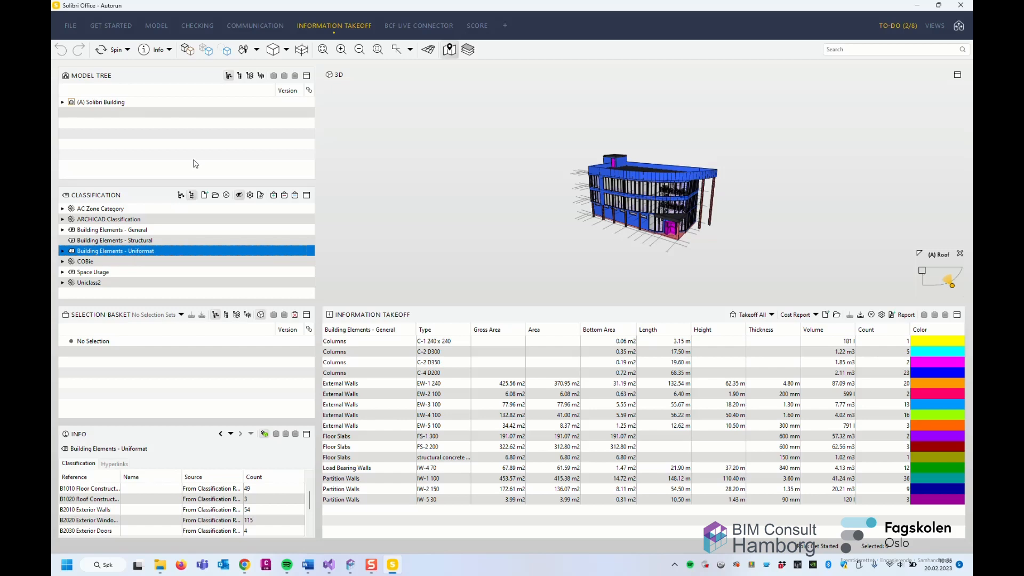
Step: Collapse the Get Started and BIM Validation - Architectural rulesets in the checking view and disable the Get Started ruleset
left_click(199, 25)
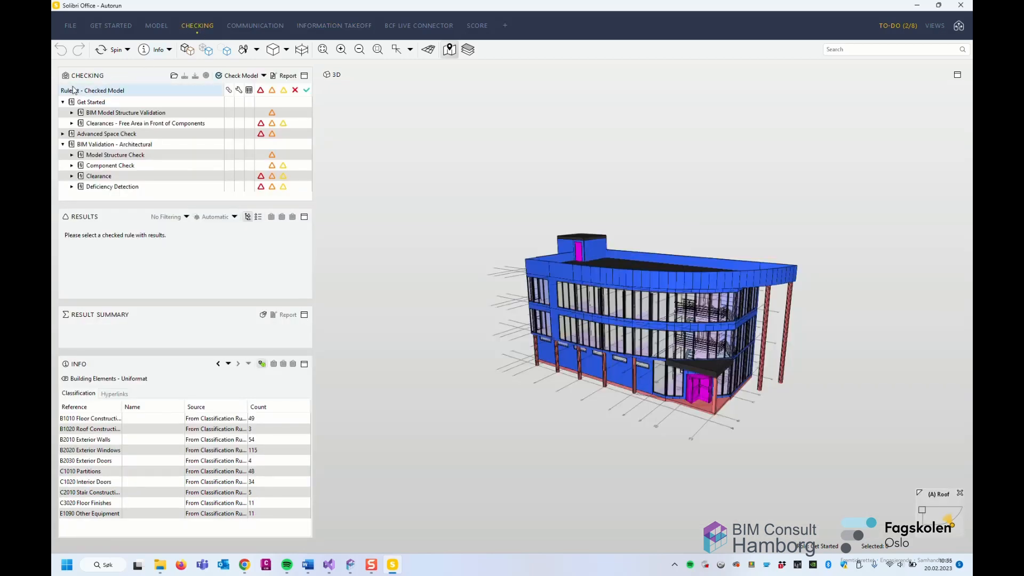
left_click(63, 102)
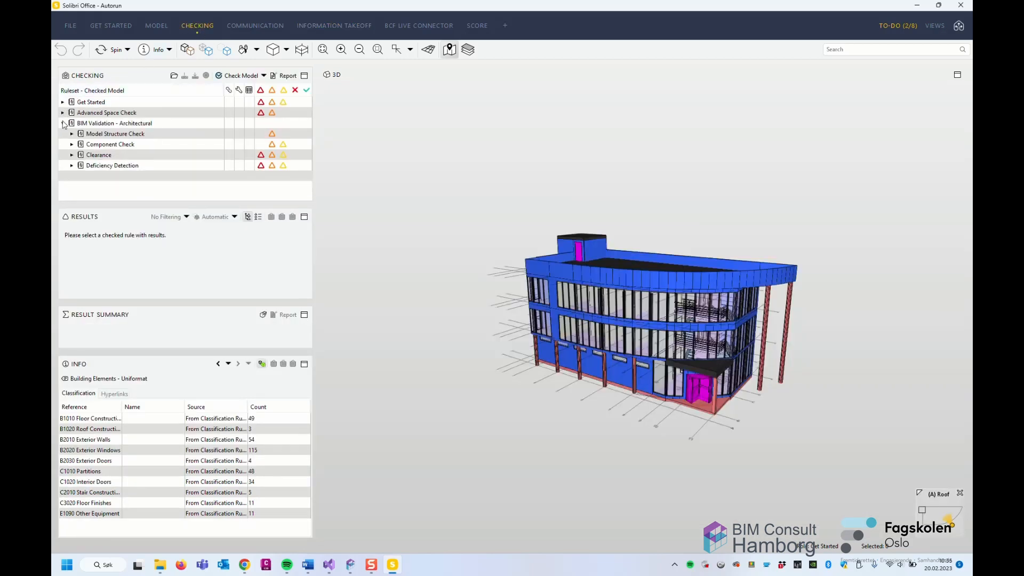
left_click(63, 123)
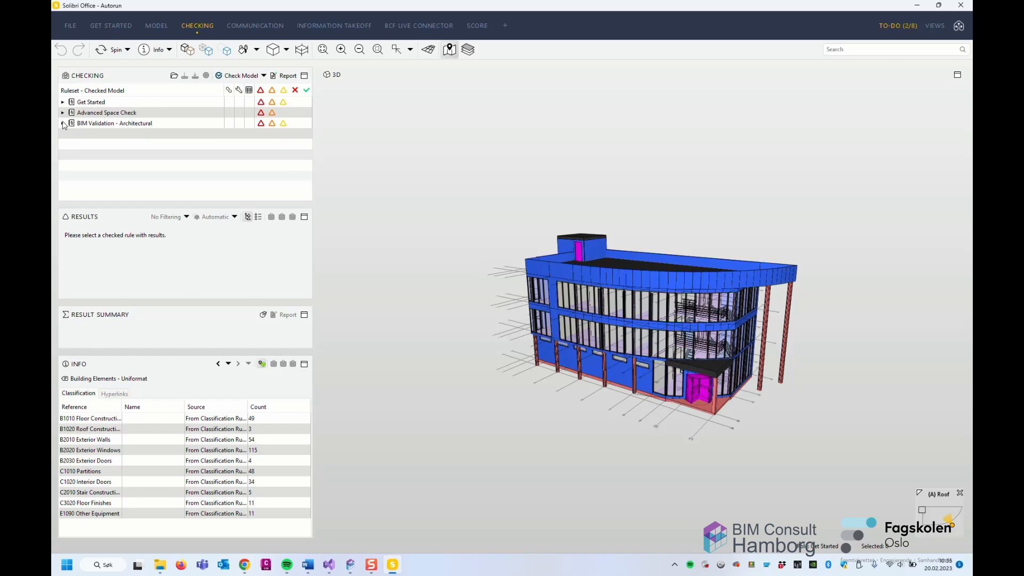
left_click(93, 104)
right_click(88, 104)
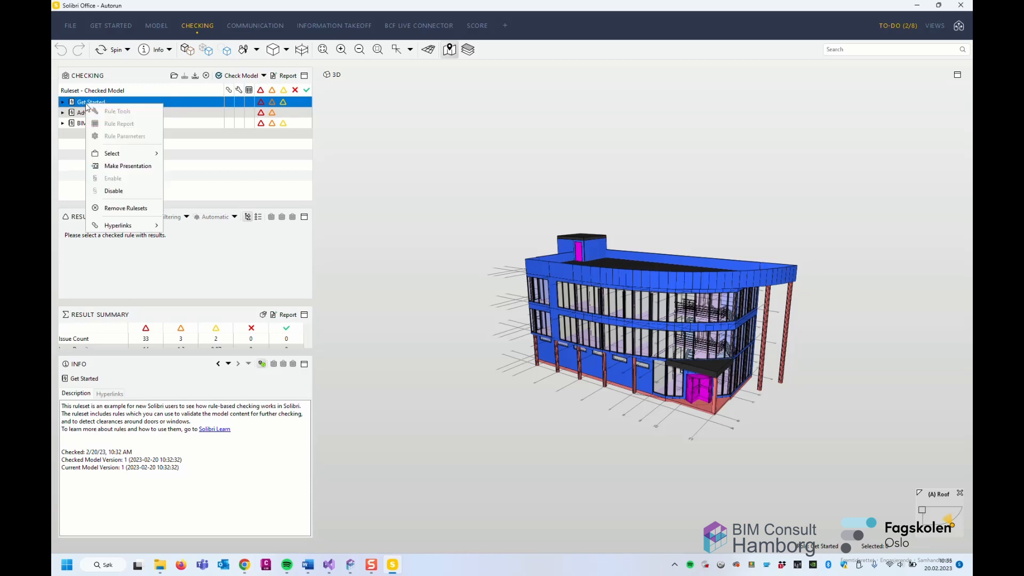
left_click(117, 193)
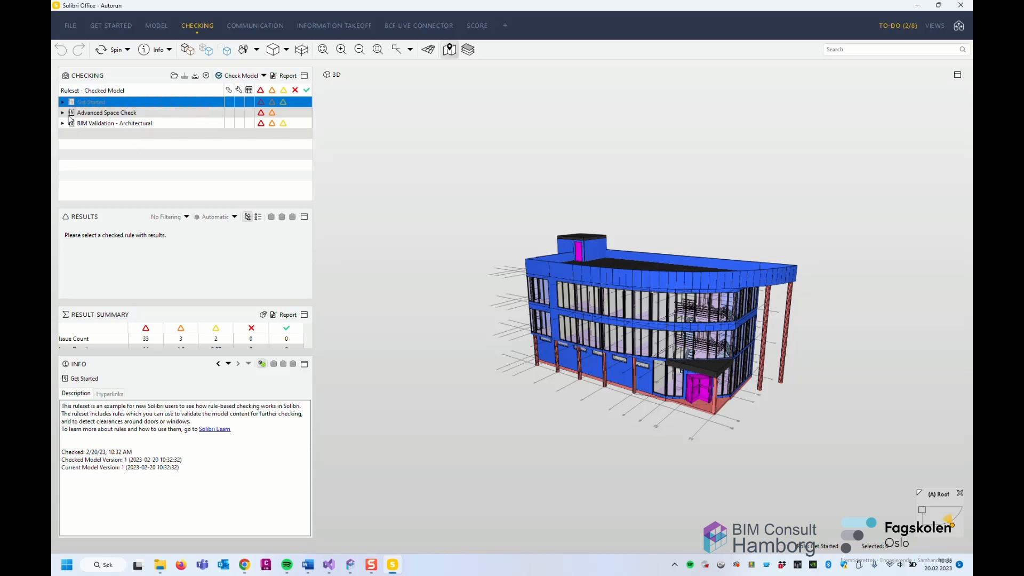
Step: Review the Advanced Space Check and BIM Validation - Architectural result summaries and the presentations created for communication
left_click(96, 113)
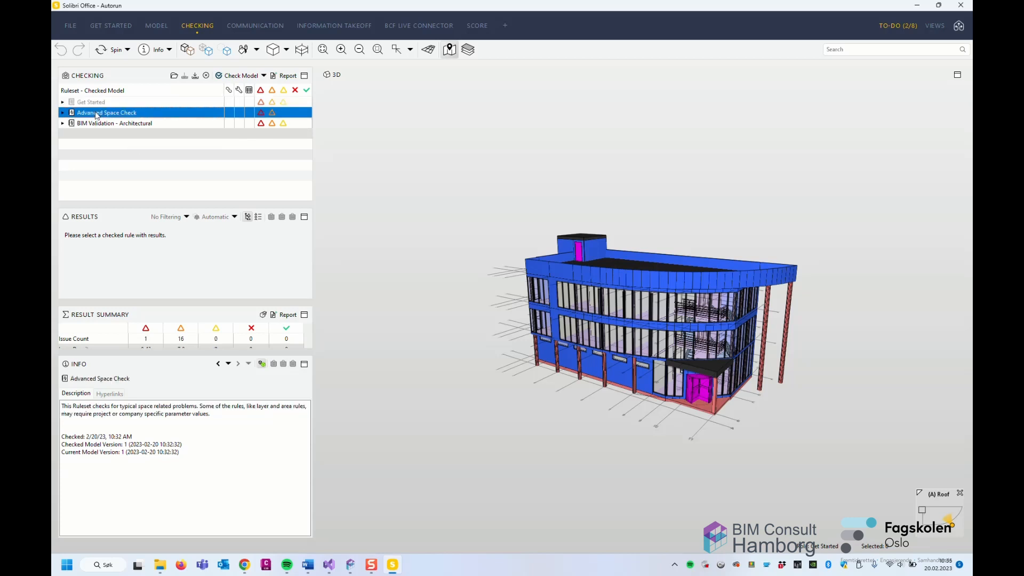
left_click(104, 125)
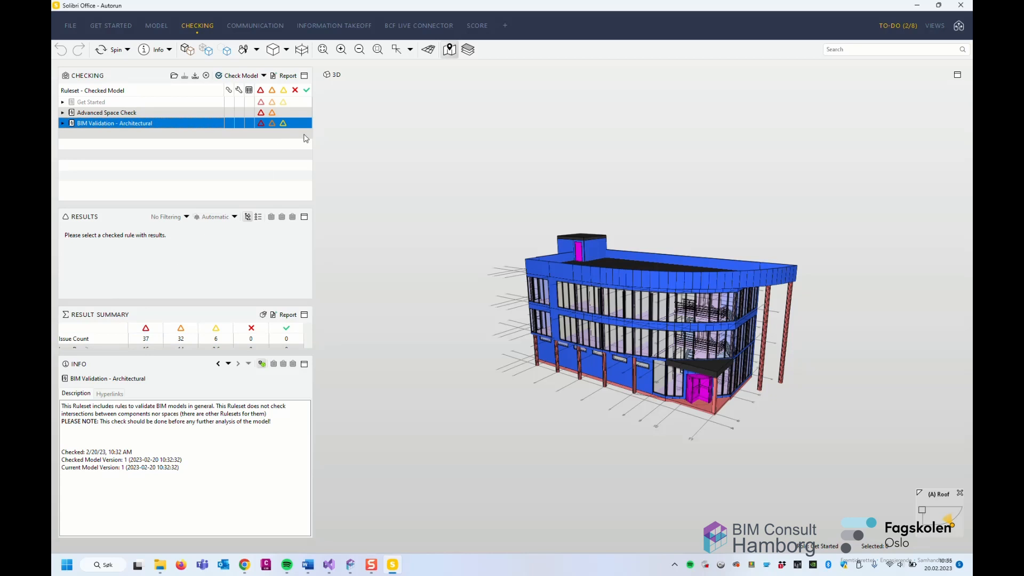
left_click(261, 27)
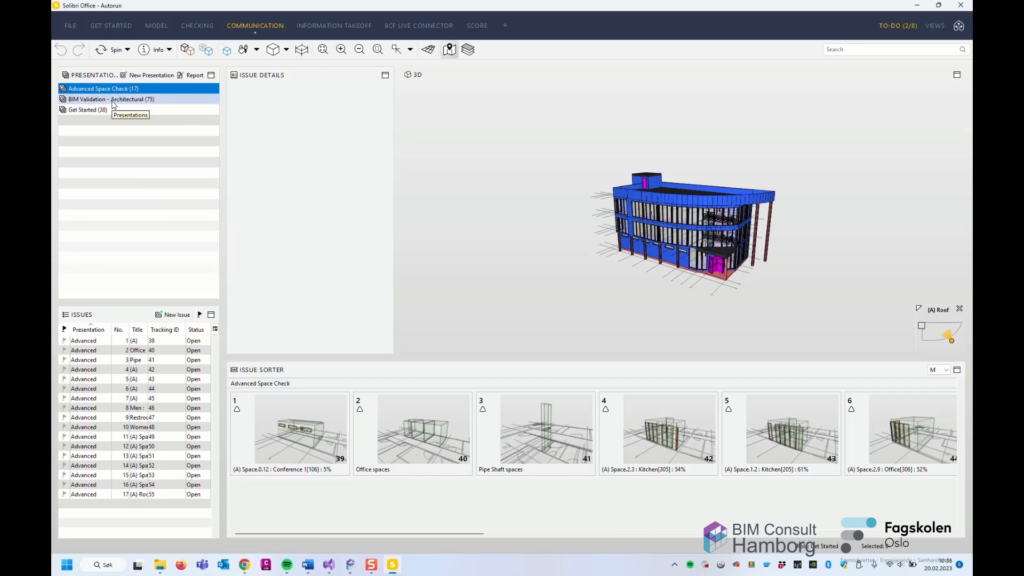
Step: Close the Autorun model without saving any modified files and switch back to Solibri Batch Manager
left_click(962, 6)
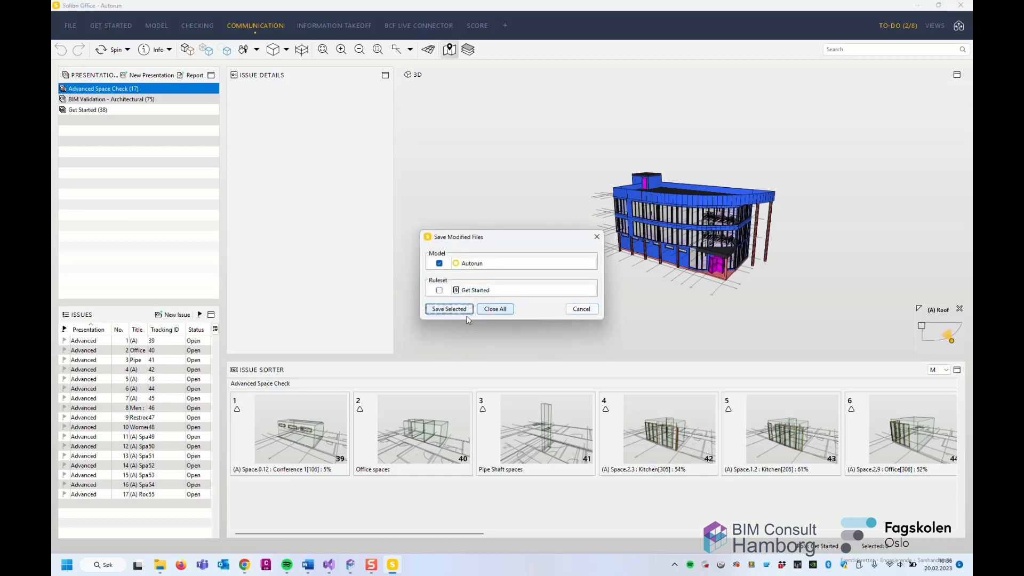
left_click(493, 310)
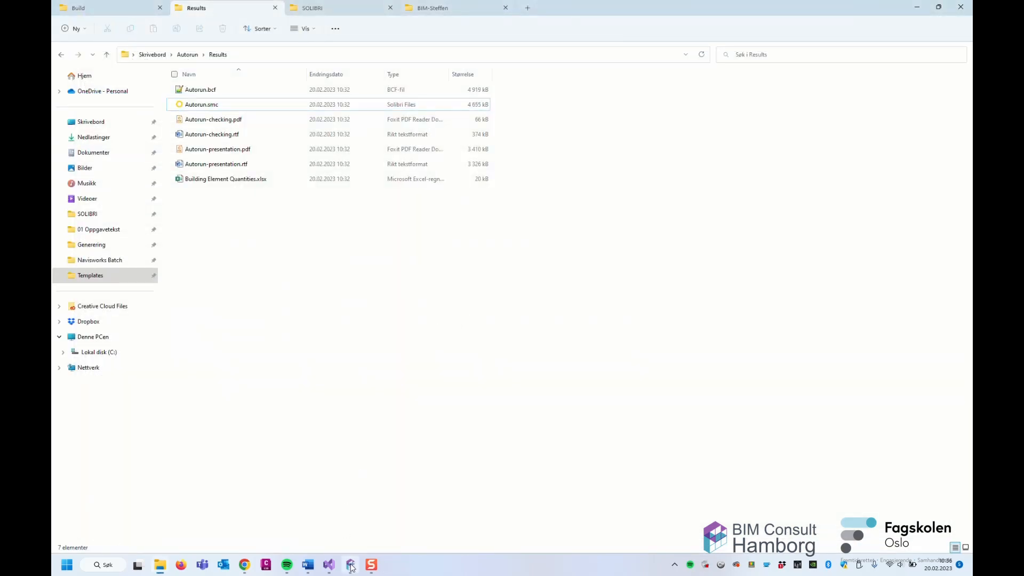
left_click(350, 565)
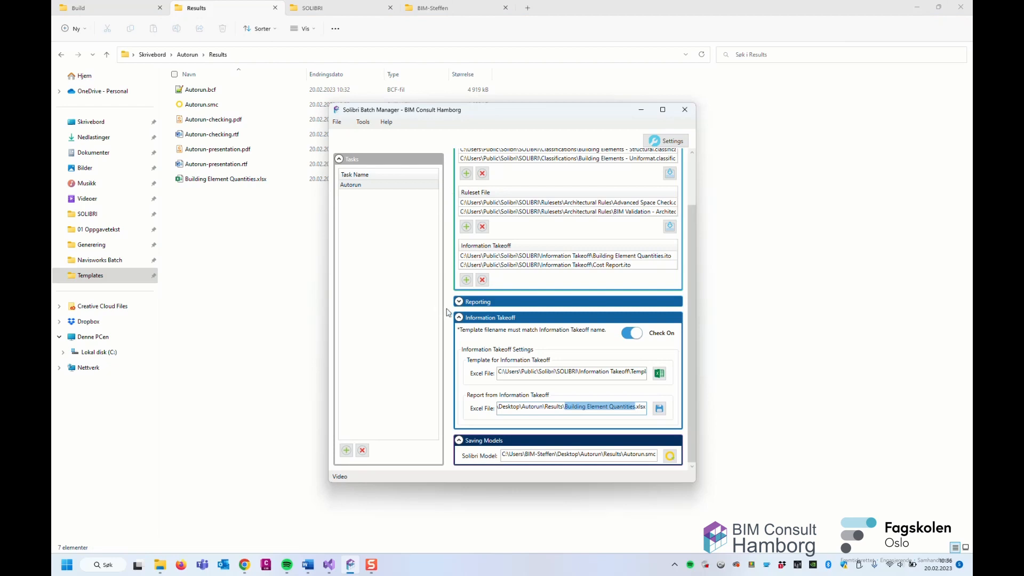
Step: Open the Solibri Batch Manager help document in Foxit PDF Reader and zoom out until the full page width shows
scroll(451, 312, "up", 3)
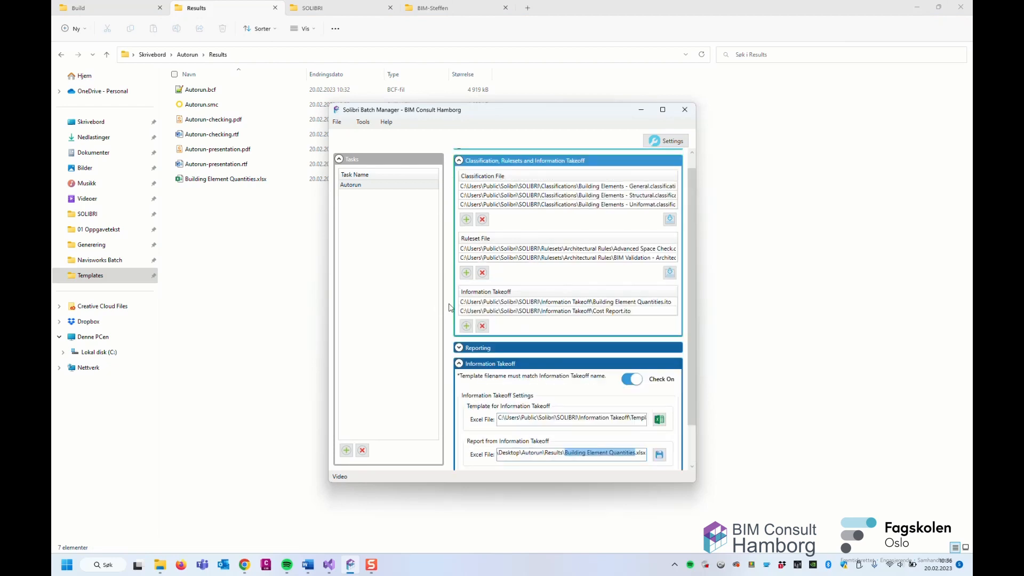
left_click(394, 123)
left_click(382, 124)
left_click(386, 122)
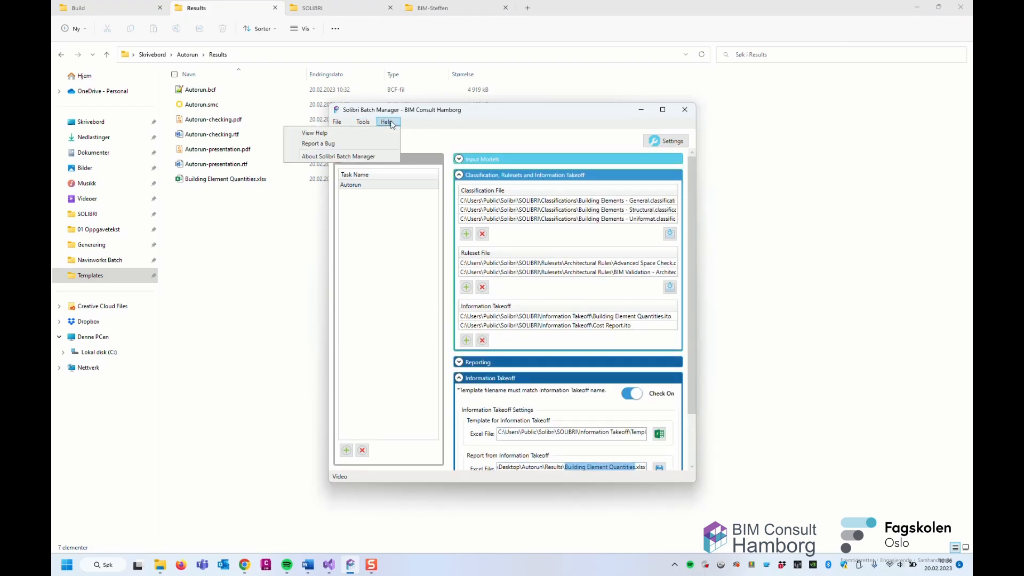
left_click(381, 134)
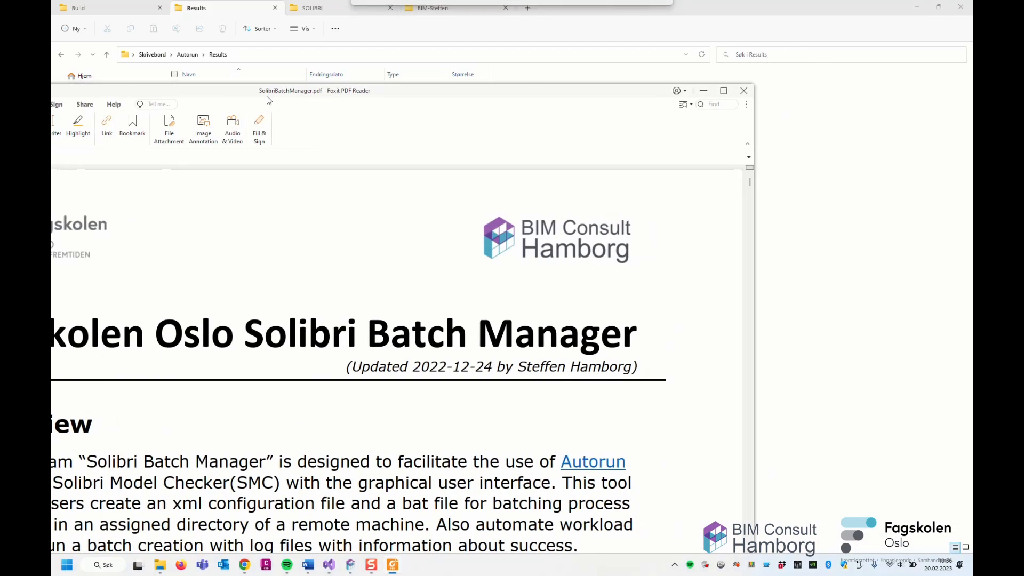
scroll(605, 249, "down", 5, "ctrl")
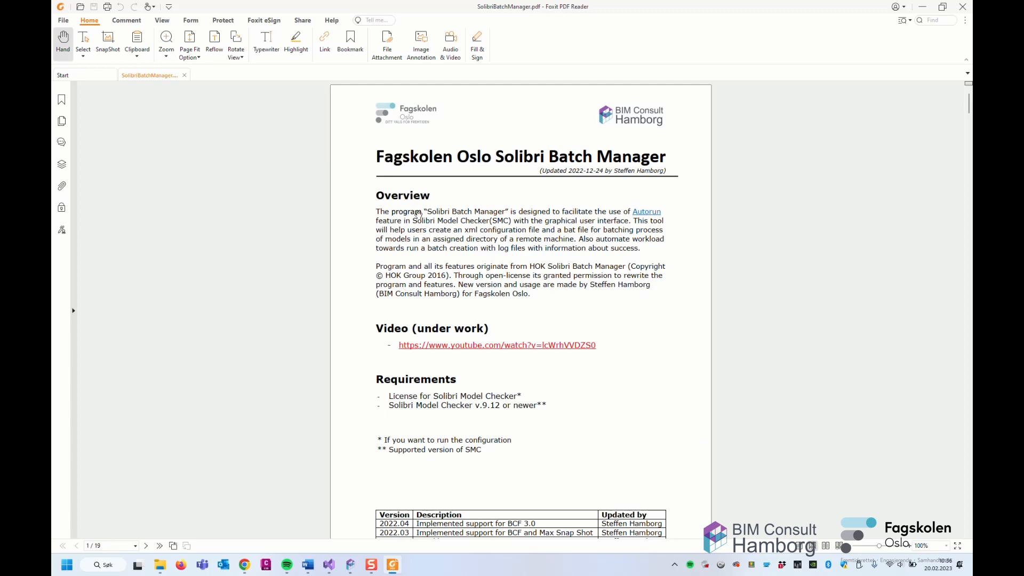
Step: Review the manual's overview, Task Types in XML and Settings sections, including batch options, classifications, rulesets, reports and saving models
scroll(430, 216, "down", 15)
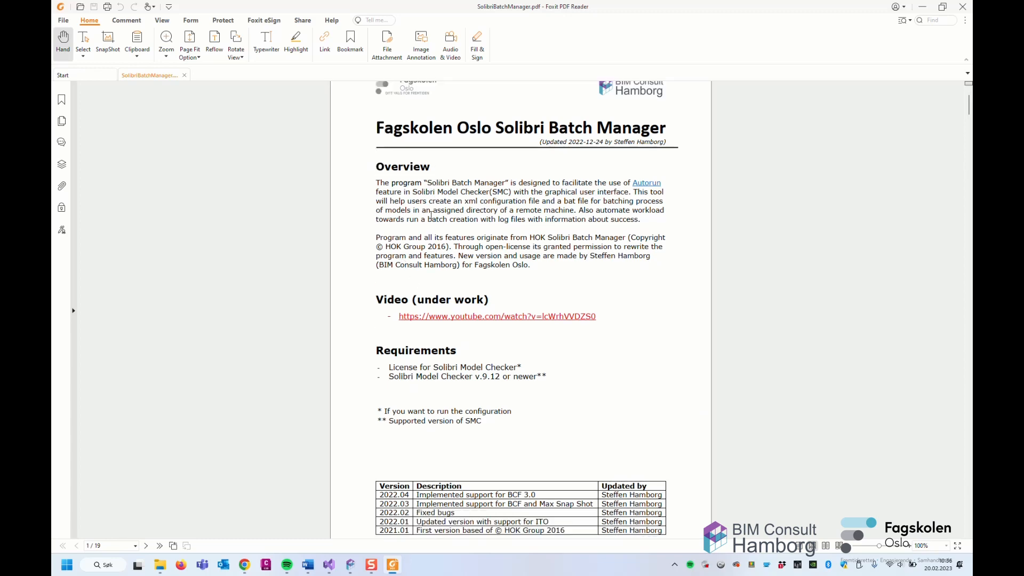
scroll(451, 252, "down", 15)
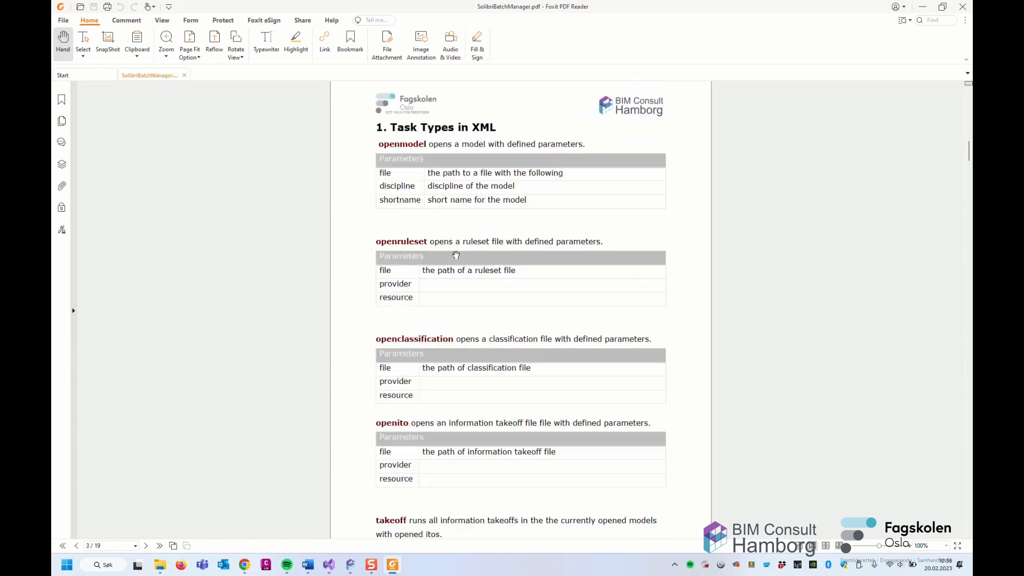
scroll(458, 252, "down", 15)
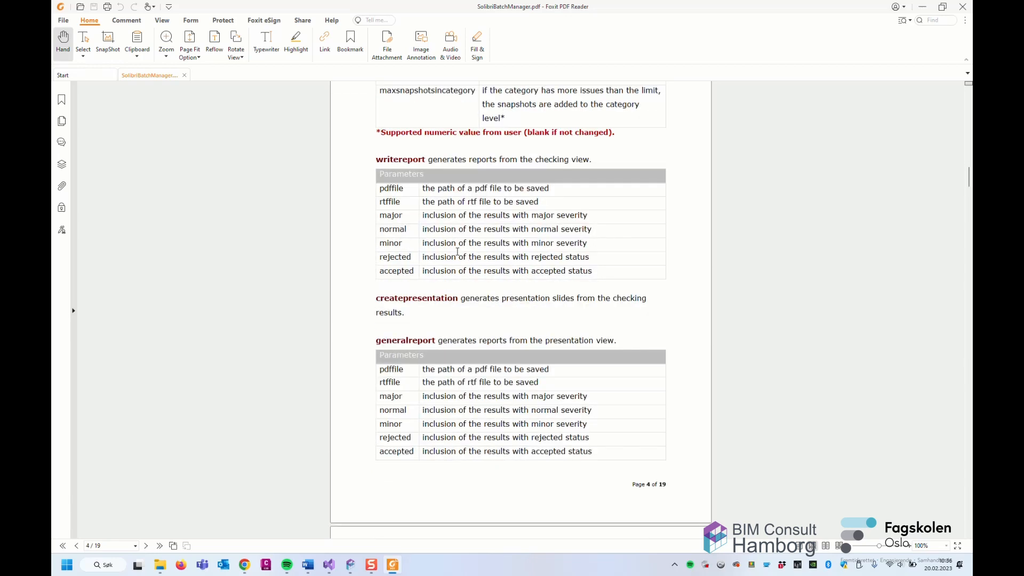
scroll(457, 252, "down", 2)
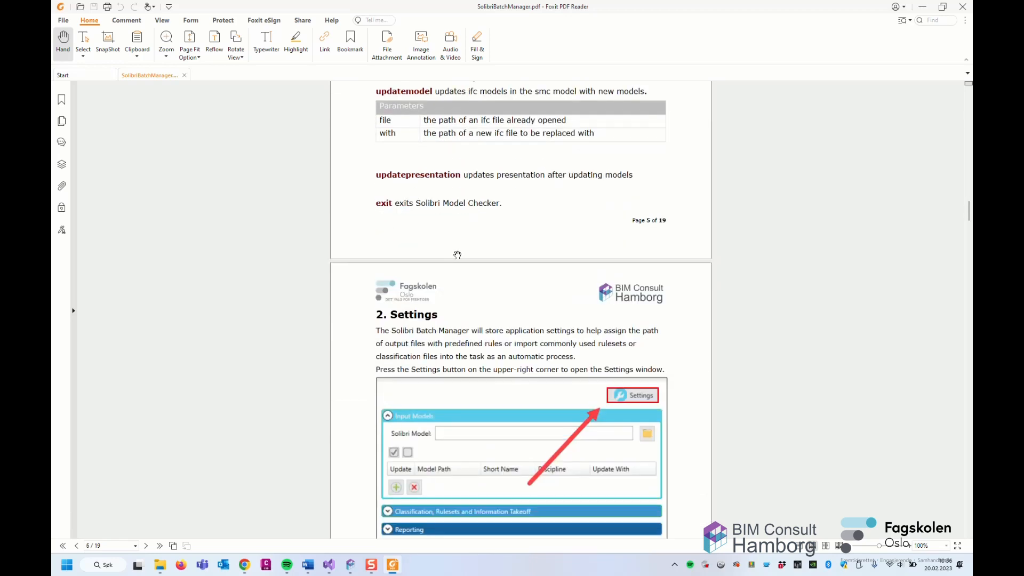
scroll(457, 255, "down", 9)
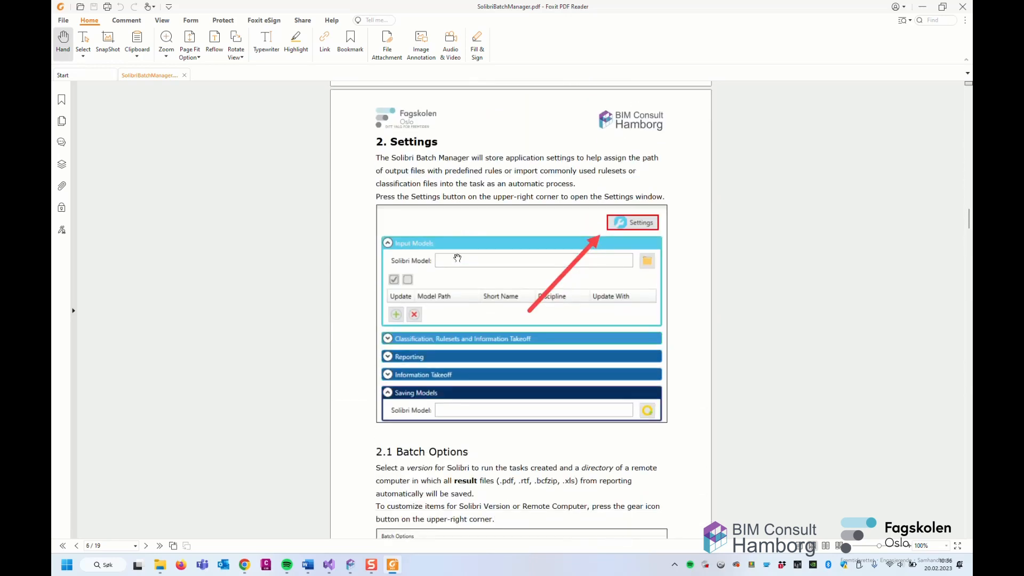
scroll(457, 258, "down", 8)
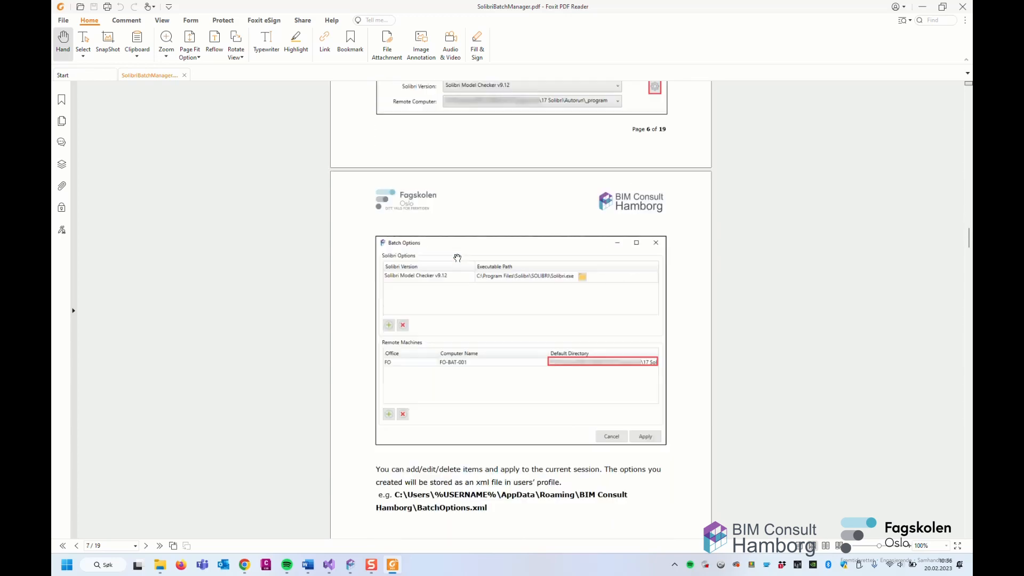
scroll(458, 256, "down", 10)
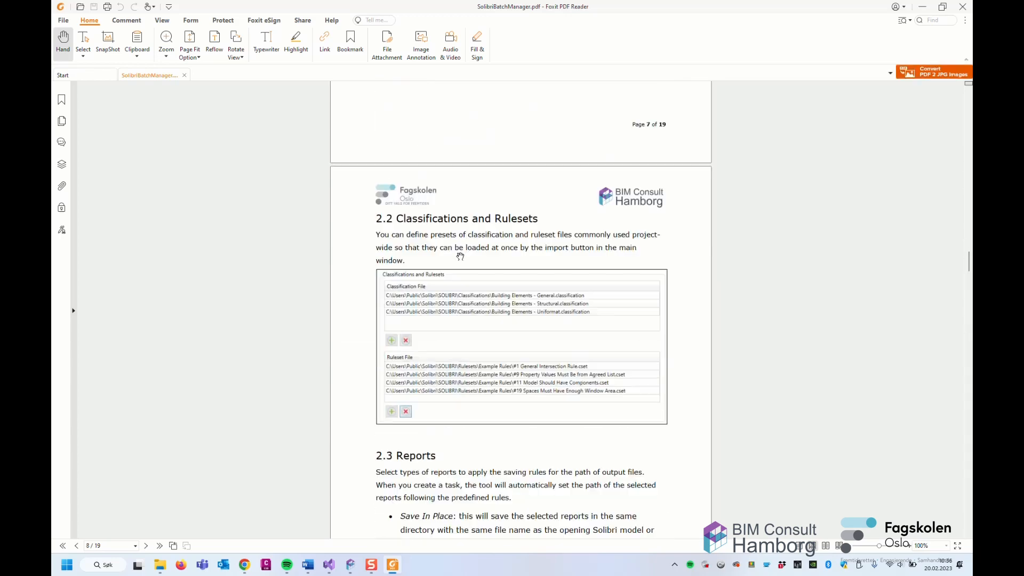
scroll(460, 252, "down", 3)
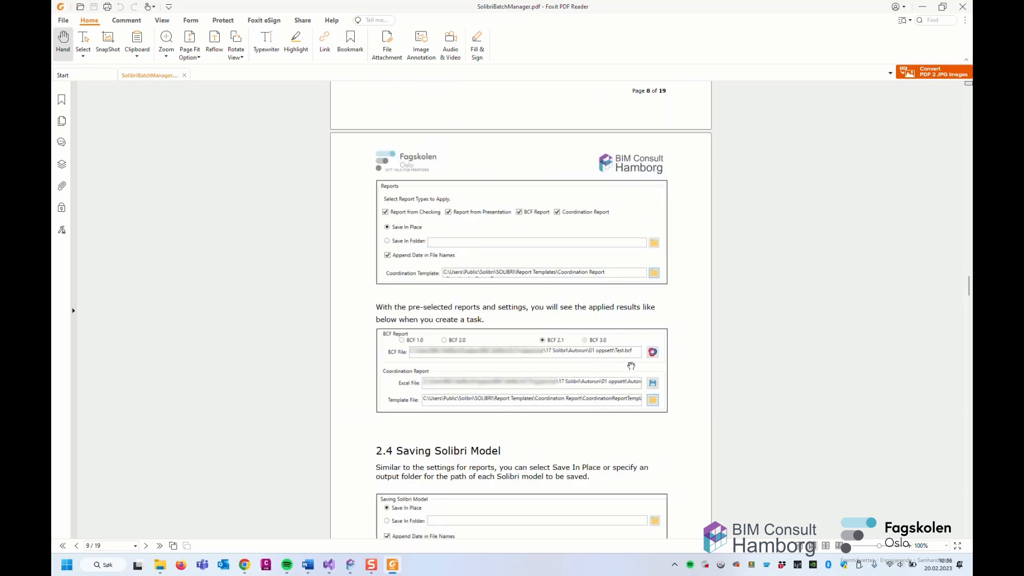
scroll(631, 366, "down", 2)
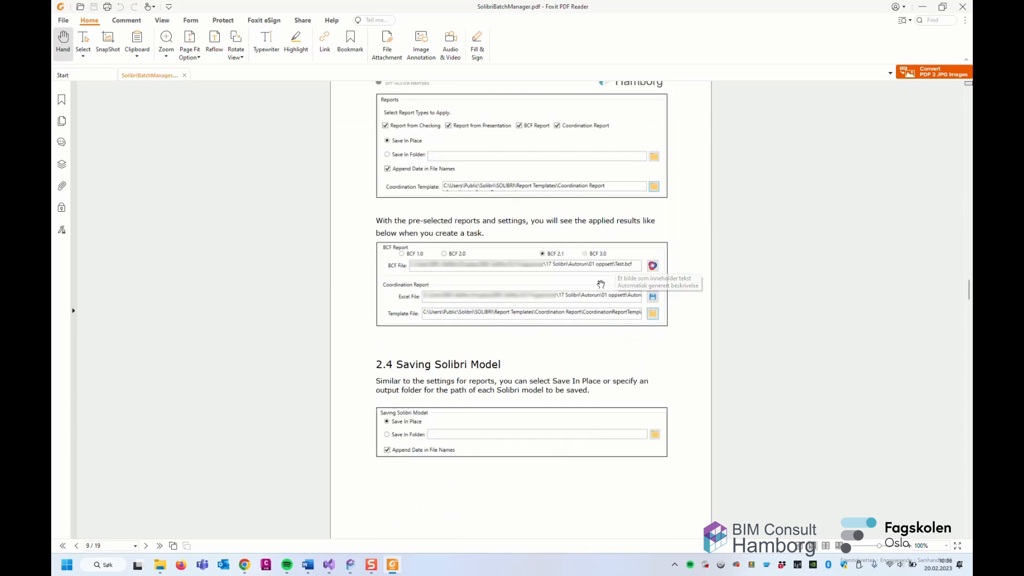
scroll(593, 271, "down", 4)
scroll(593, 271, "down", 20)
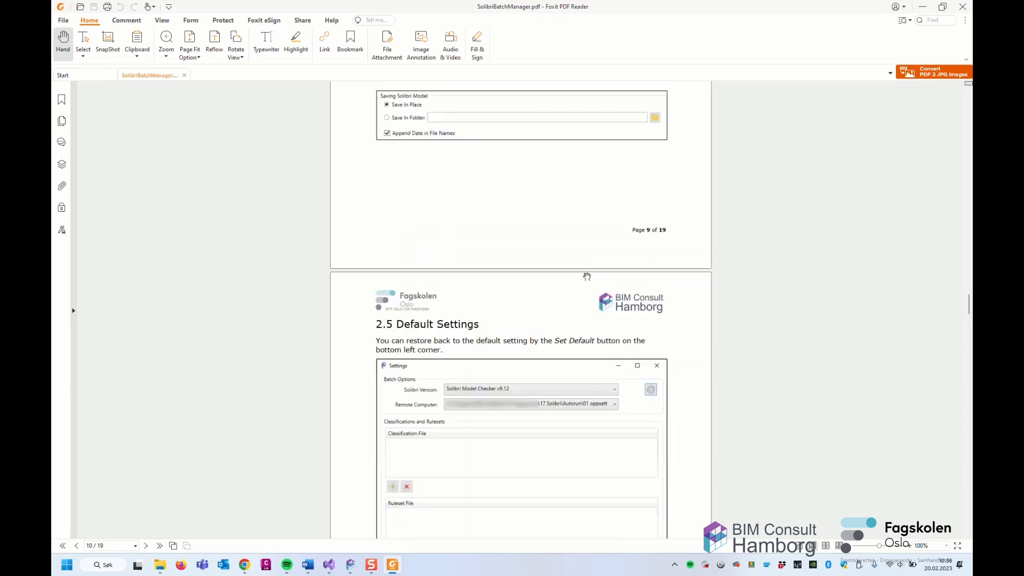
Step: Review the manual's Batch Process section on creating a task, adding models, creating a presentation and creating reports
scroll(586, 274, "down", 1)
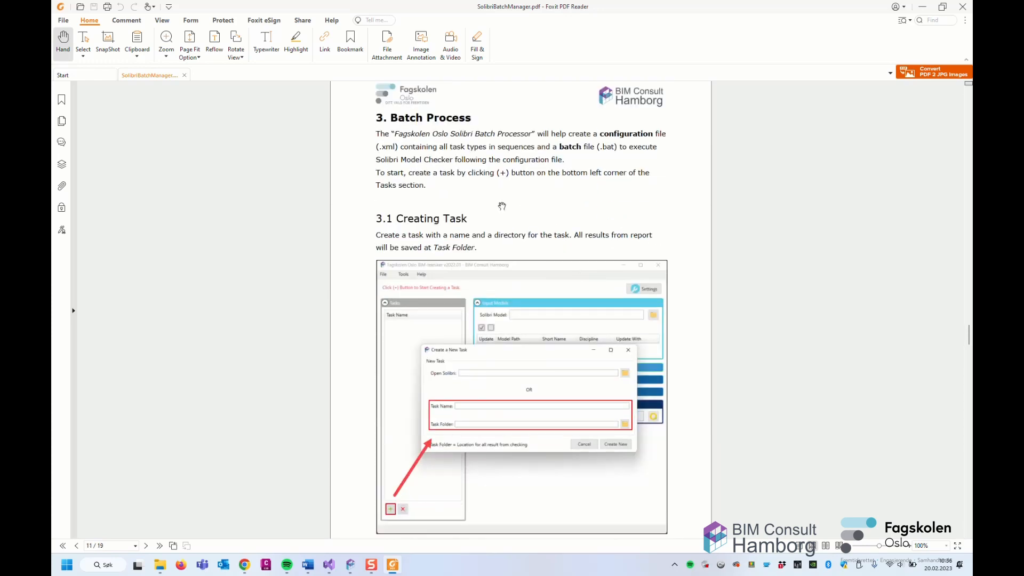
scroll(437, 241, "up", 3)
scroll(383, 129, "down", 4)
scroll(420, 163, "down", 6)
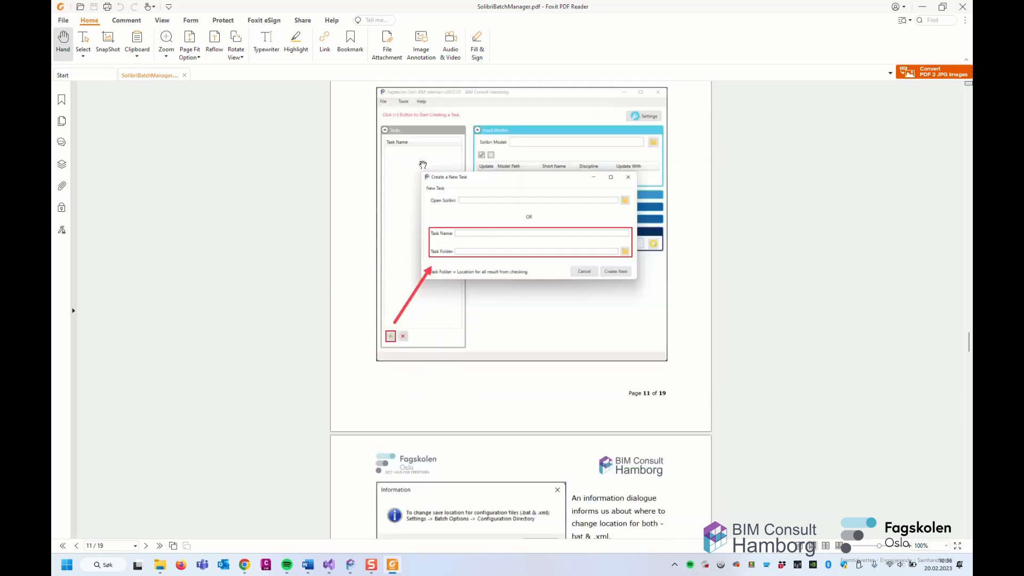
scroll(426, 173, "down", 6)
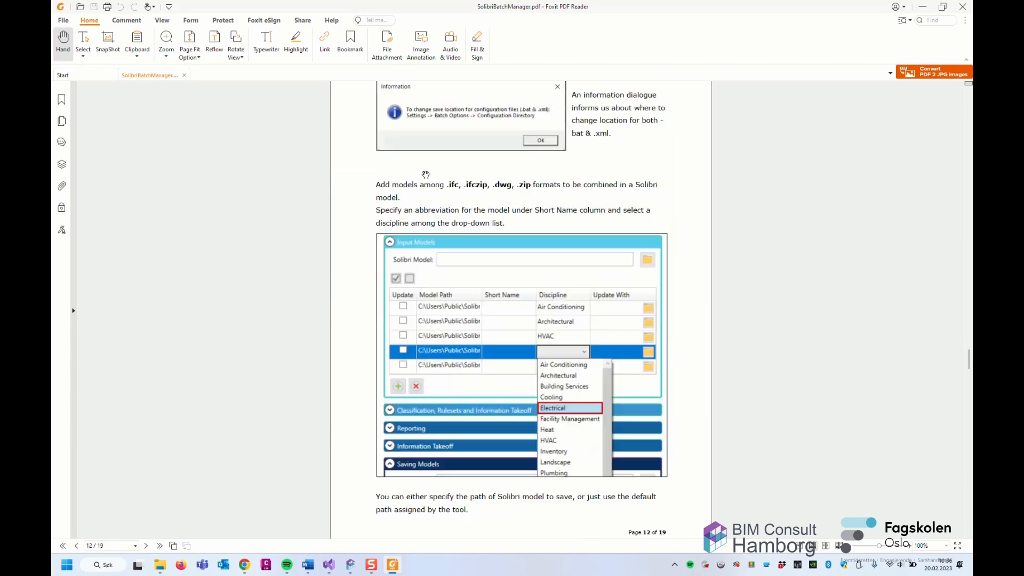
scroll(426, 174, "down", 7)
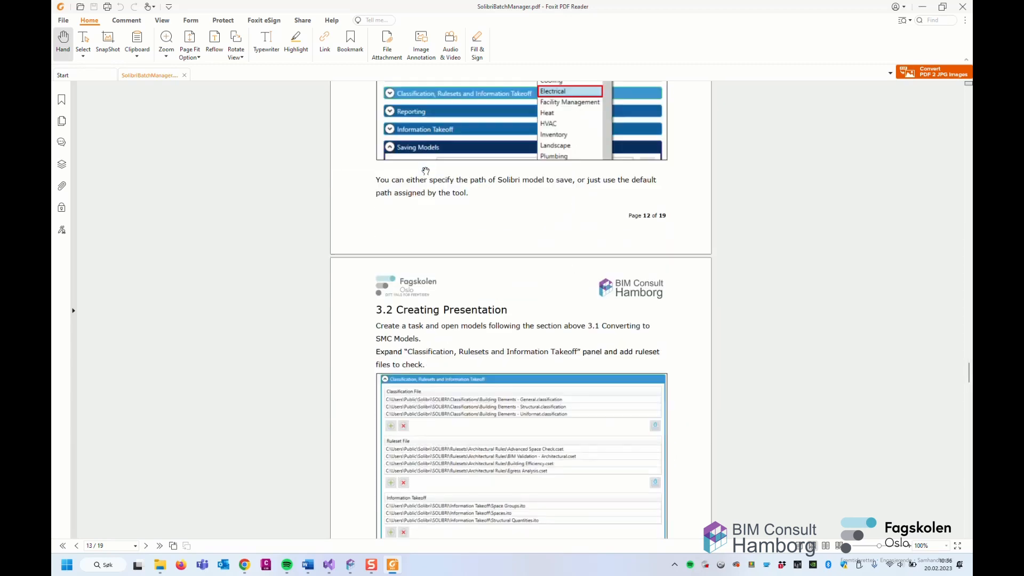
scroll(426, 170, "down", 13)
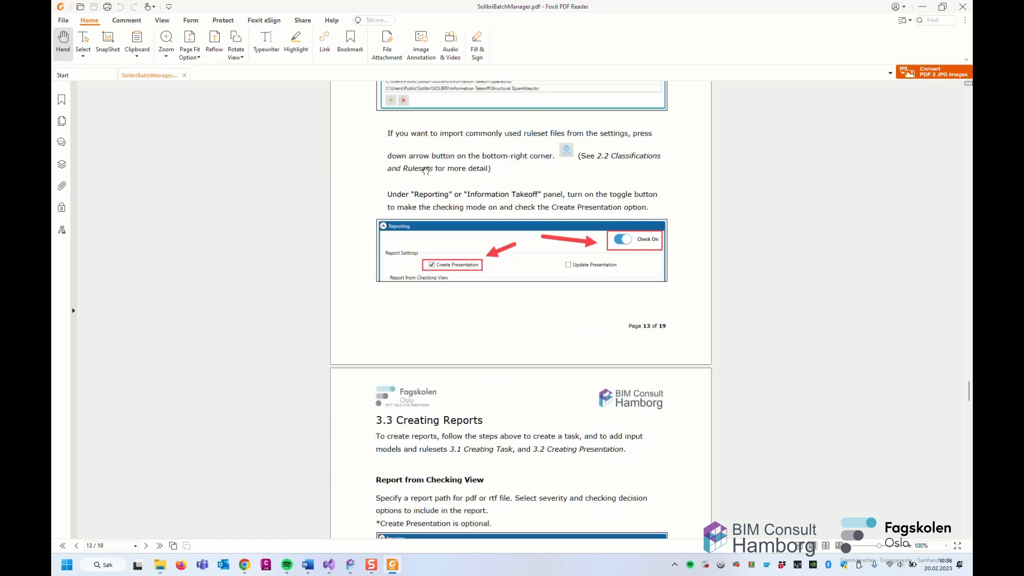
scroll(579, 182, "down", 5)
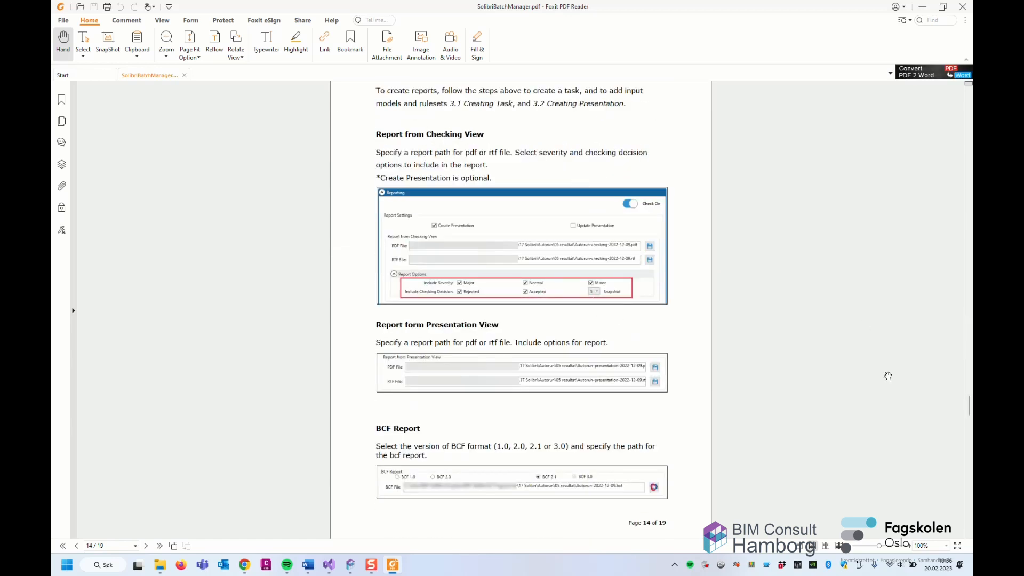
Step: Minimise the PDF manual and close Solibri Batch Manager
left_click_drag(968, 408, 908, 170)
left_click(921, 7)
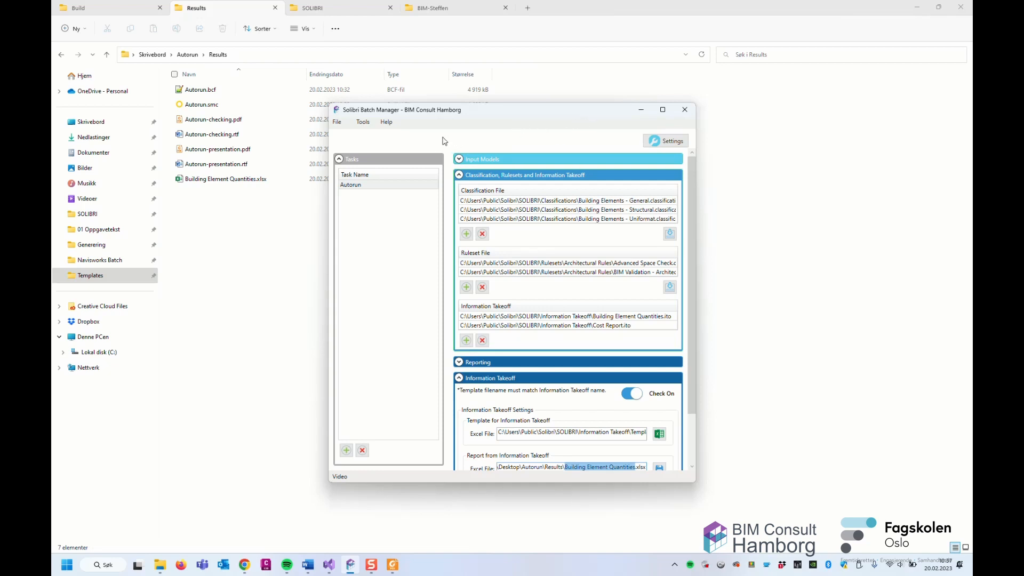
left_click(687, 117)
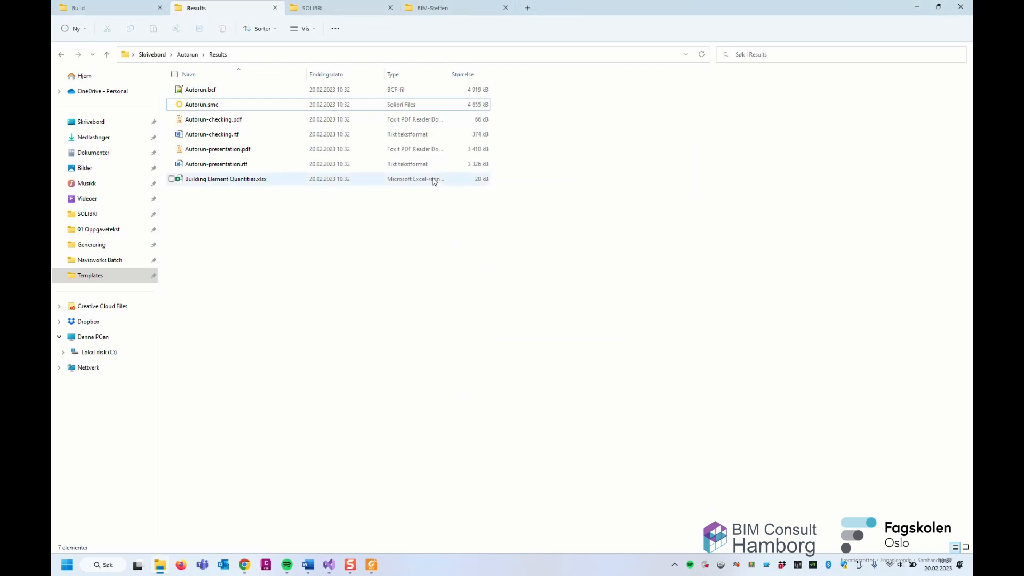
Step: Browse from the user profile folder to AppData\Roaming\BIM Consult Hamborg in File Explorer and select BatchOptions.xml
left_click(449, 11)
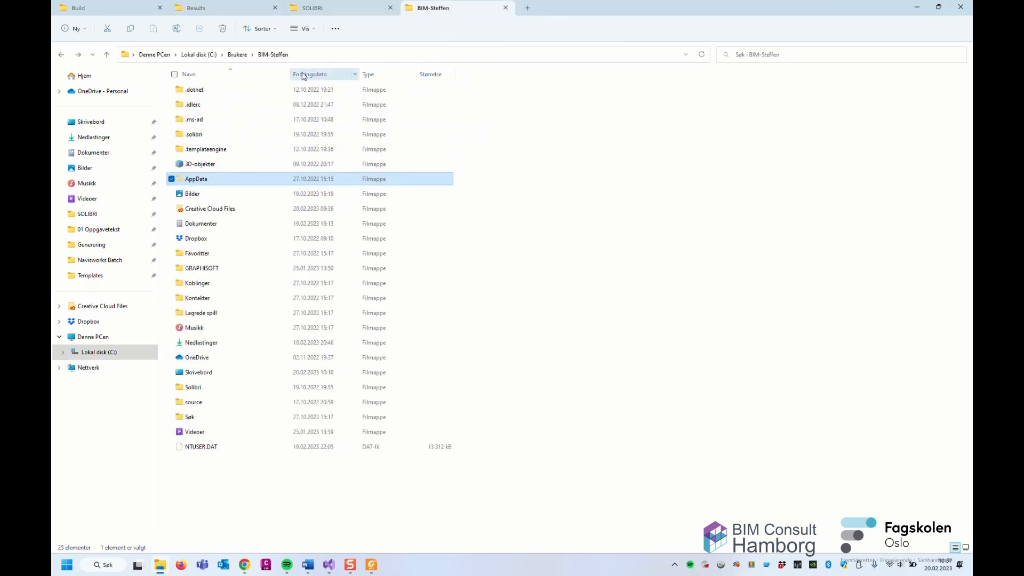
left_click(303, 55)
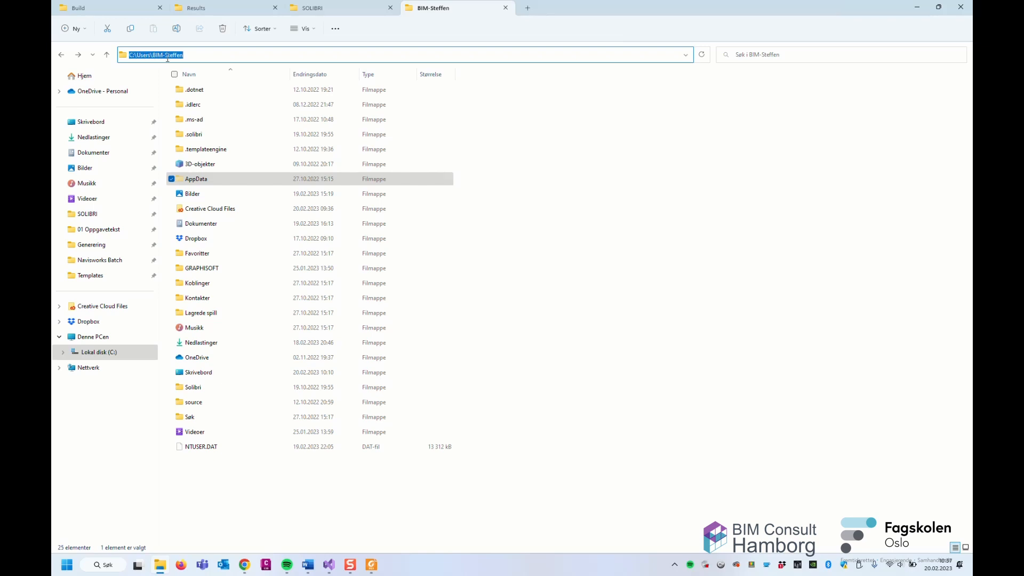
left_click(199, 58)
double_click(201, 179)
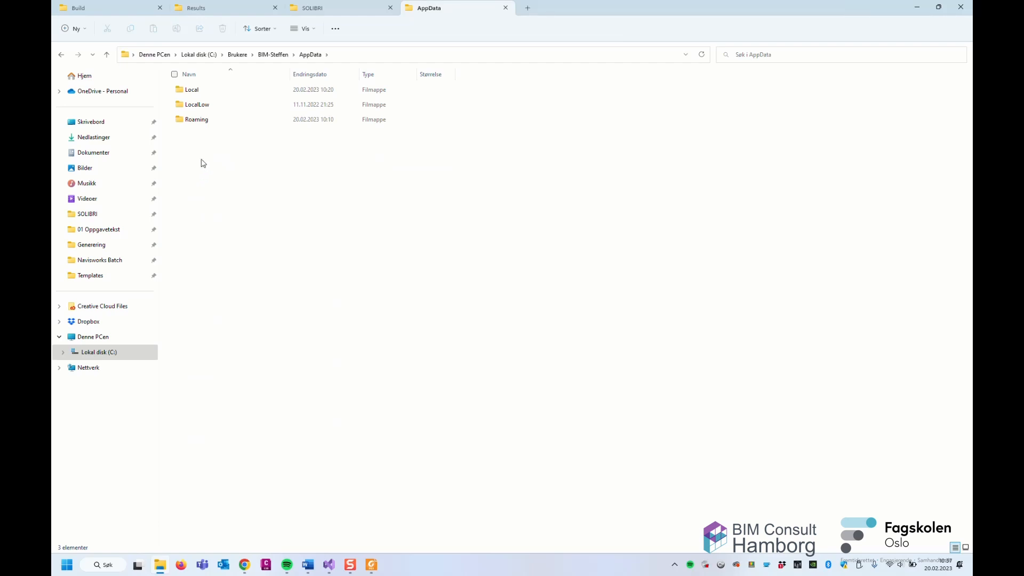
double_click(193, 120)
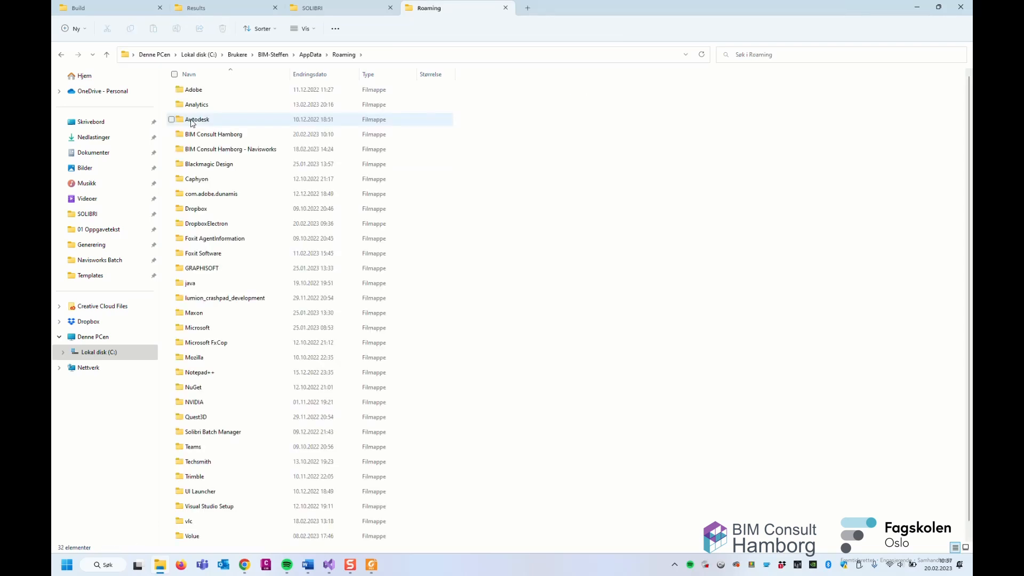
double_click(221, 135)
left_click(203, 91)
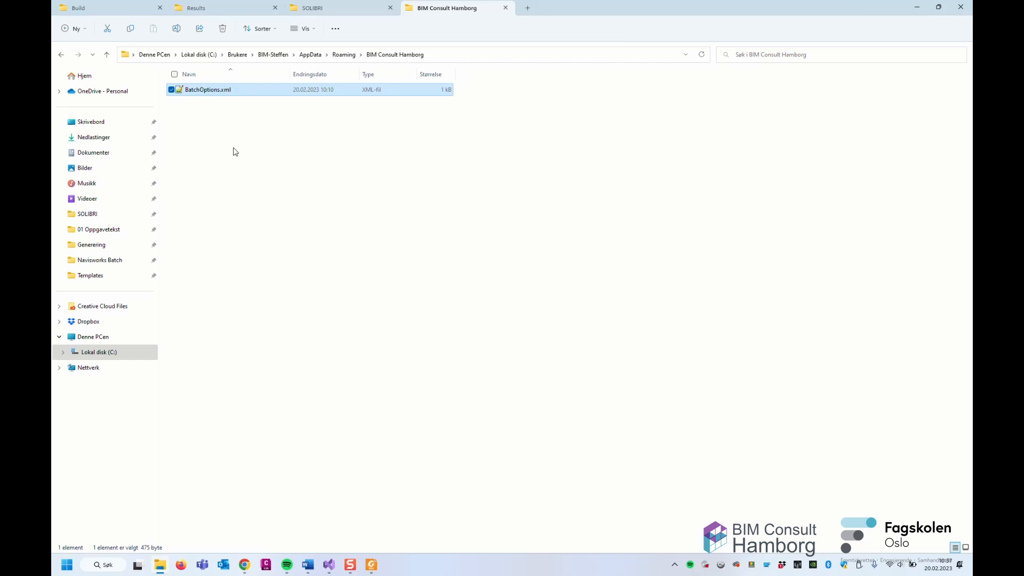
Step: Go back to AppData, browse through Local\BIM_Consult_Hamborg and the Solibri_Batch_Manager folder to 2023.1.0.0, and select user.config
key("alt+Left")
key("alt+Left")
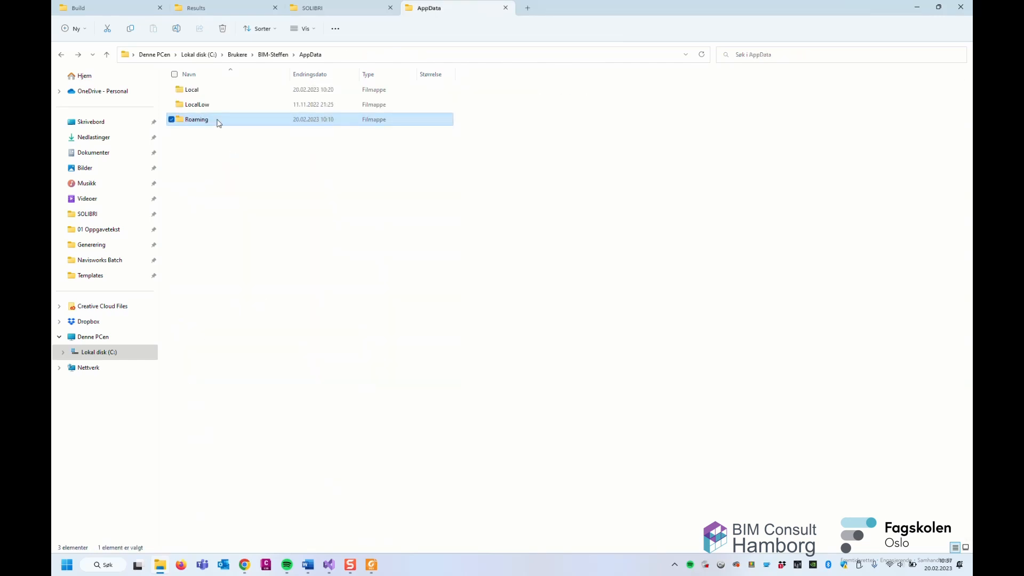
double_click(198, 92)
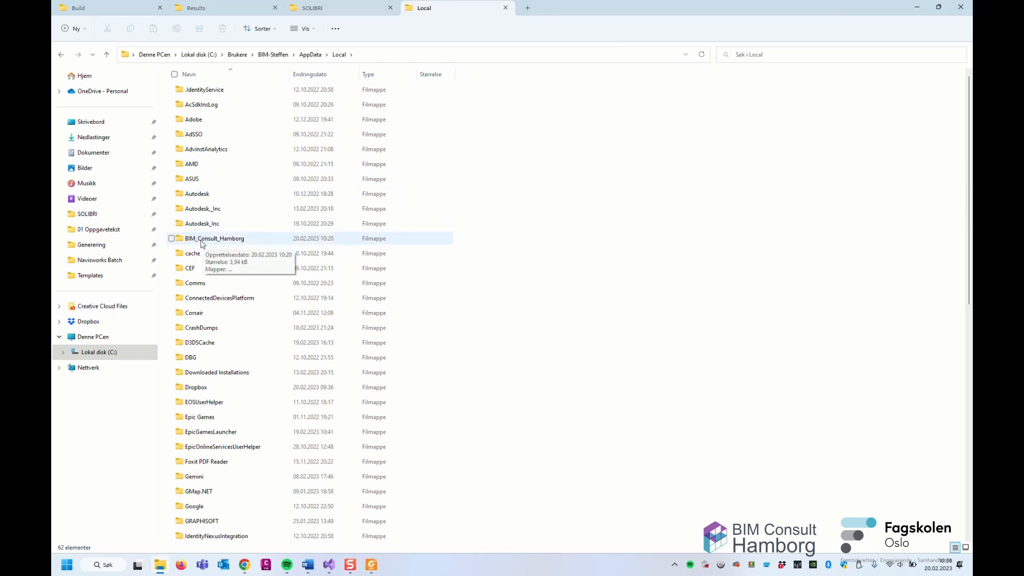
double_click(201, 243)
double_click(220, 91)
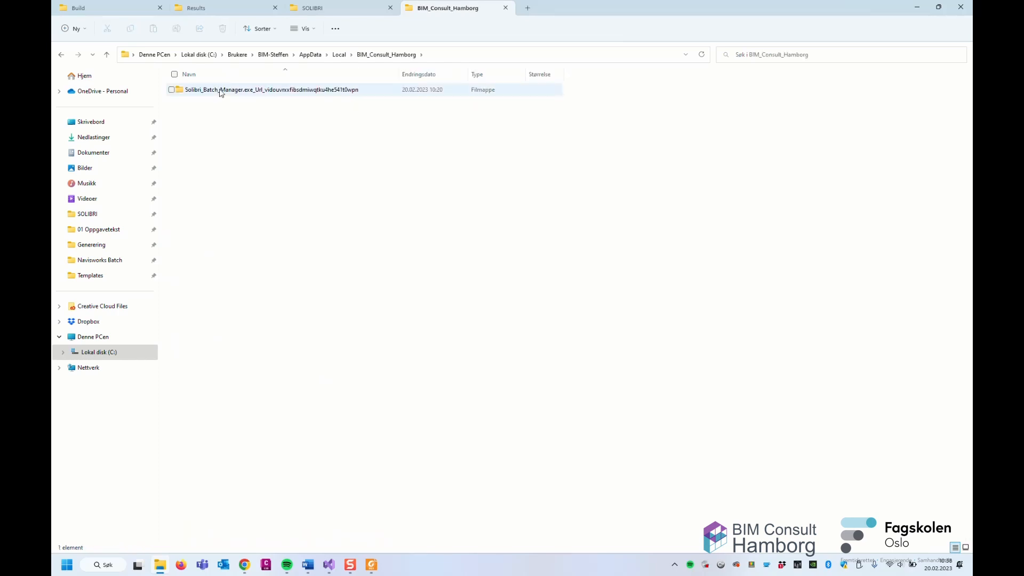
double_click(215, 94)
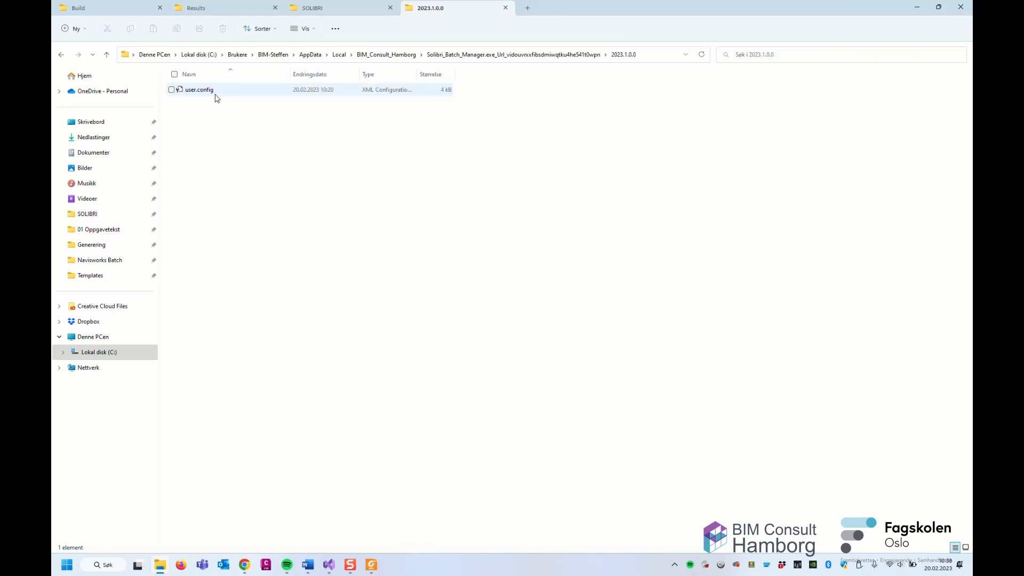
left_click(213, 91)
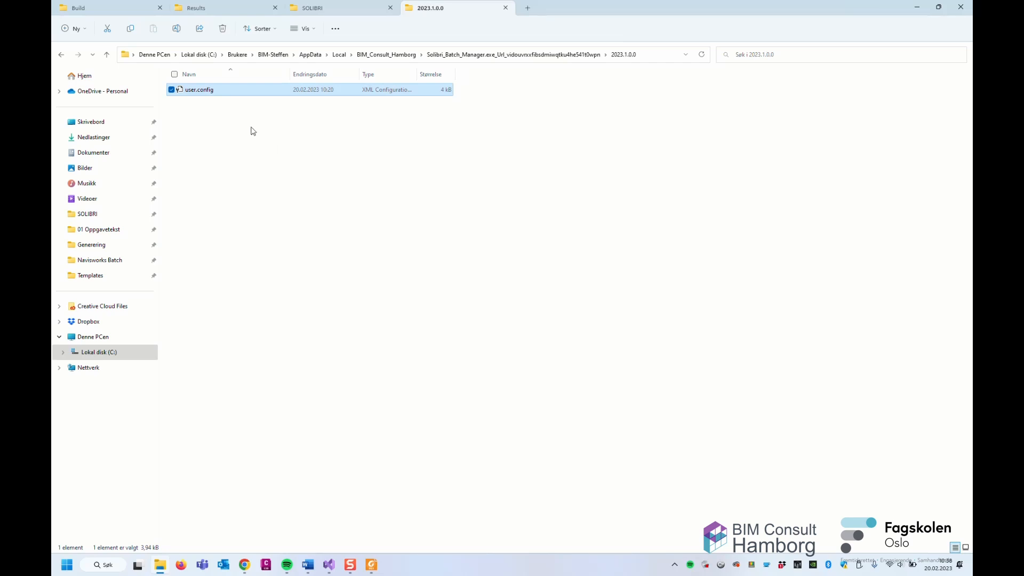
Step: Open the user.config file in Notepad++ for viewing its stored settings
right_click(216, 96)
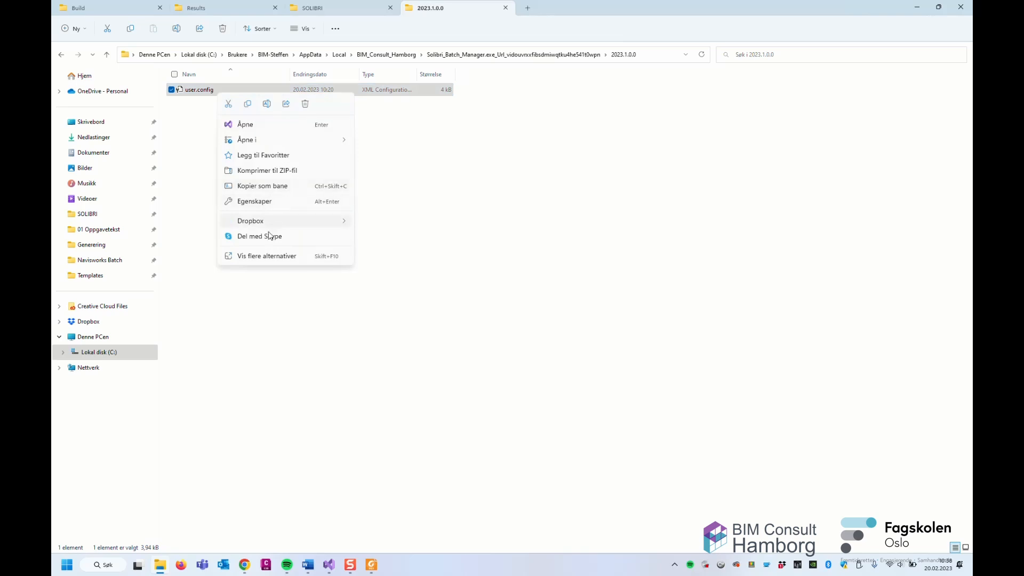
left_click(272, 257)
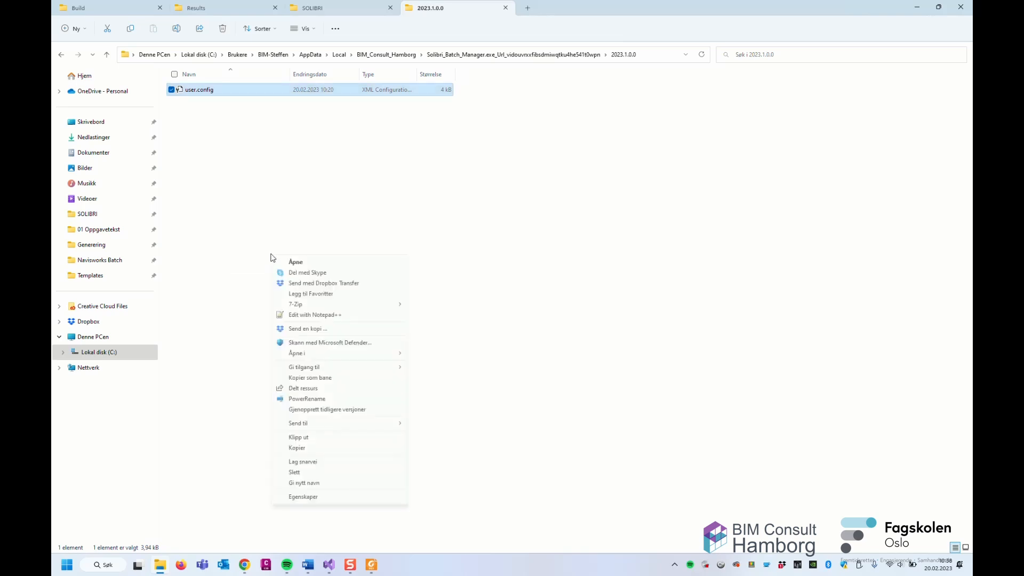
left_click(323, 314)
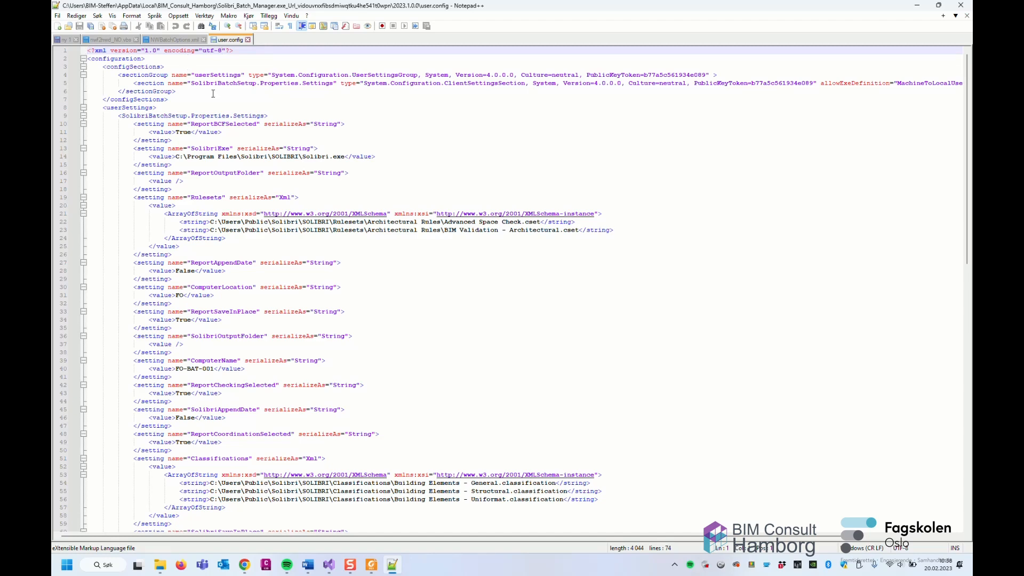
Step: Examine the report, ruleset, classification, computer and directory settings stored in user.config
scroll(226, 105, "down", 3)
scroll(226, 105, "down", 5)
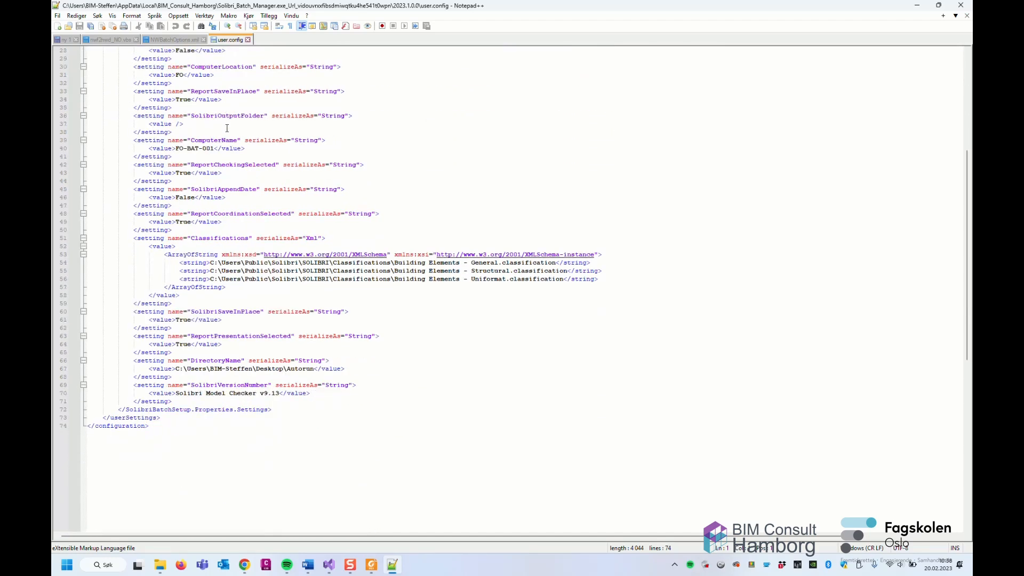
scroll(250, 423, "up", 4)
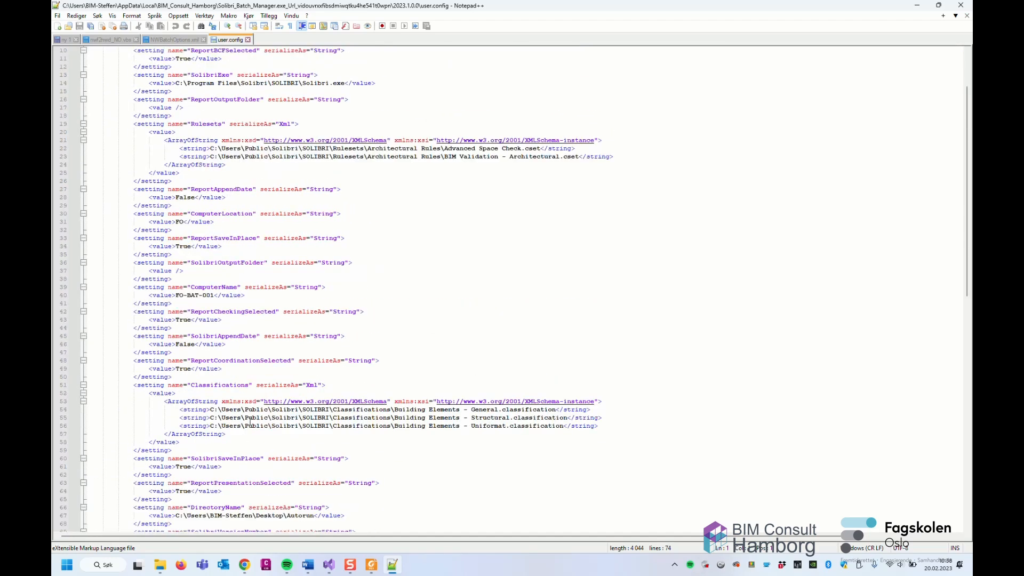
scroll(243, 408, "up", 3)
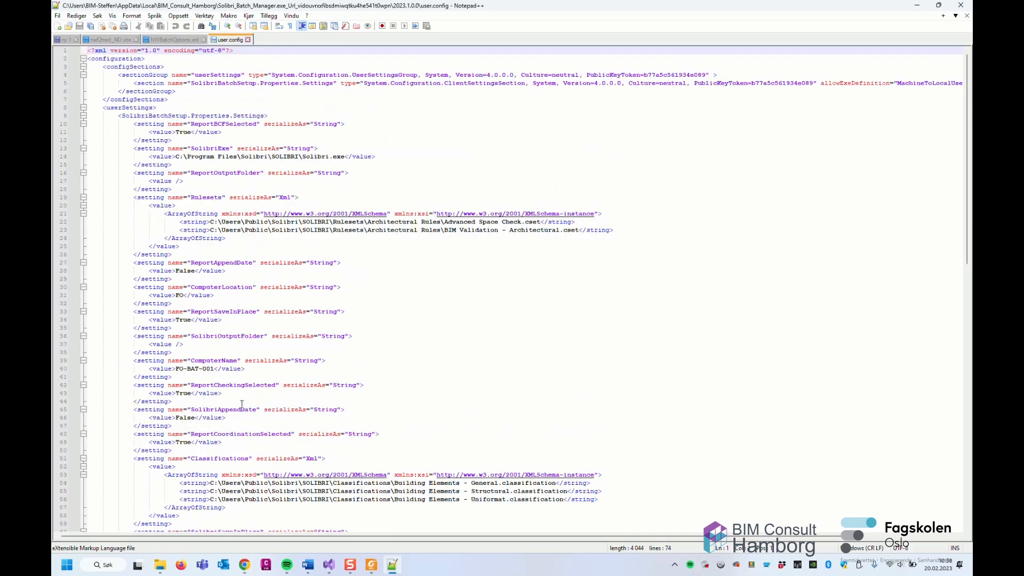
scroll(263, 269, "down", 4)
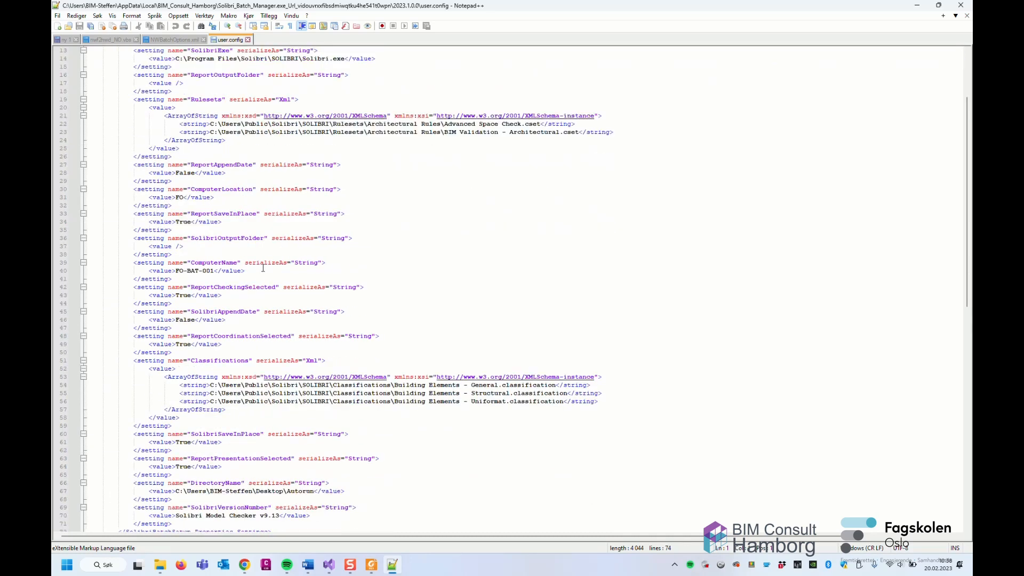
scroll(263, 268, "down", 2)
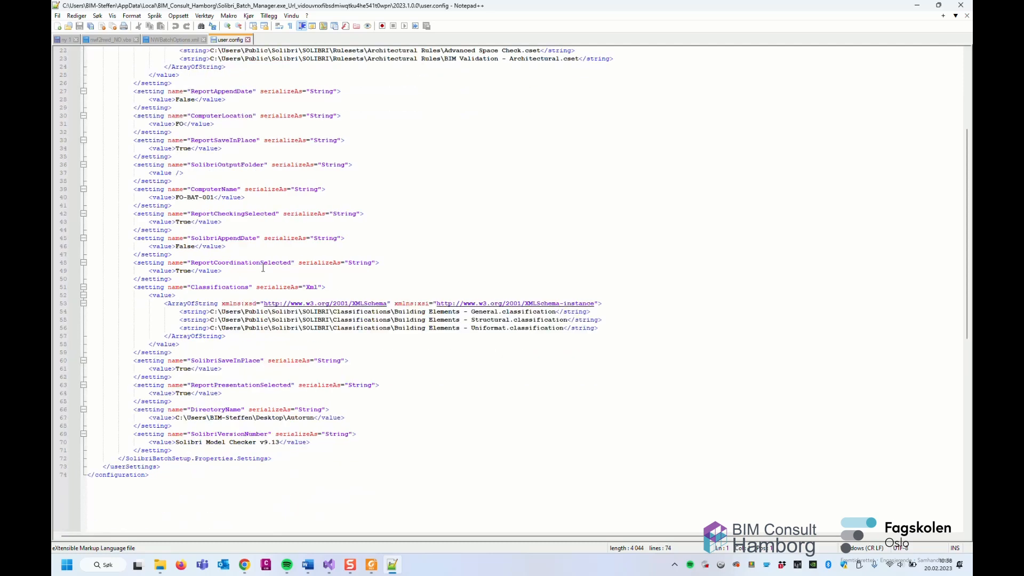
scroll(263, 267, "up", 6)
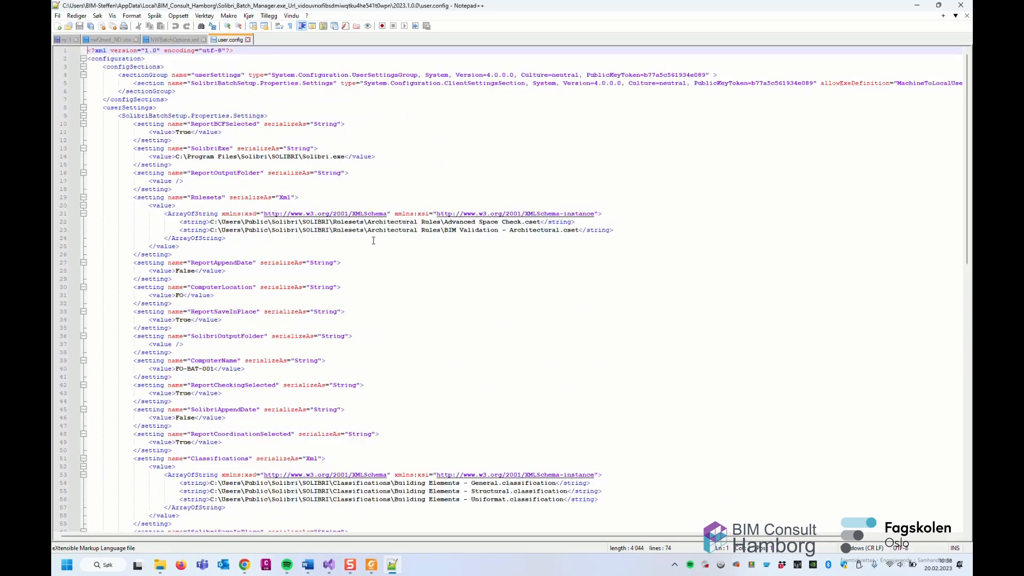
scroll(332, 232, "down", 7)
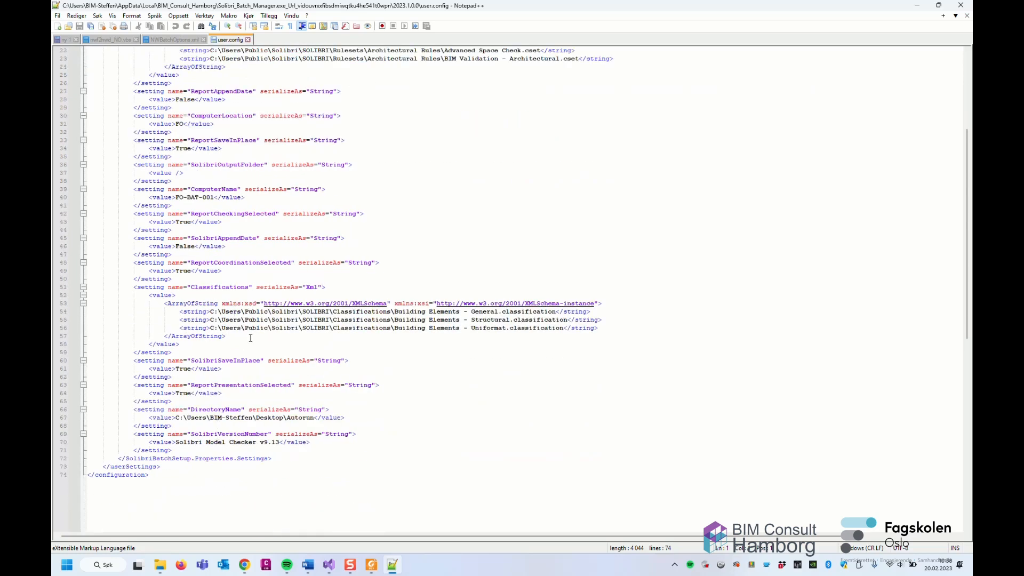
scroll(250, 331, "up", 2)
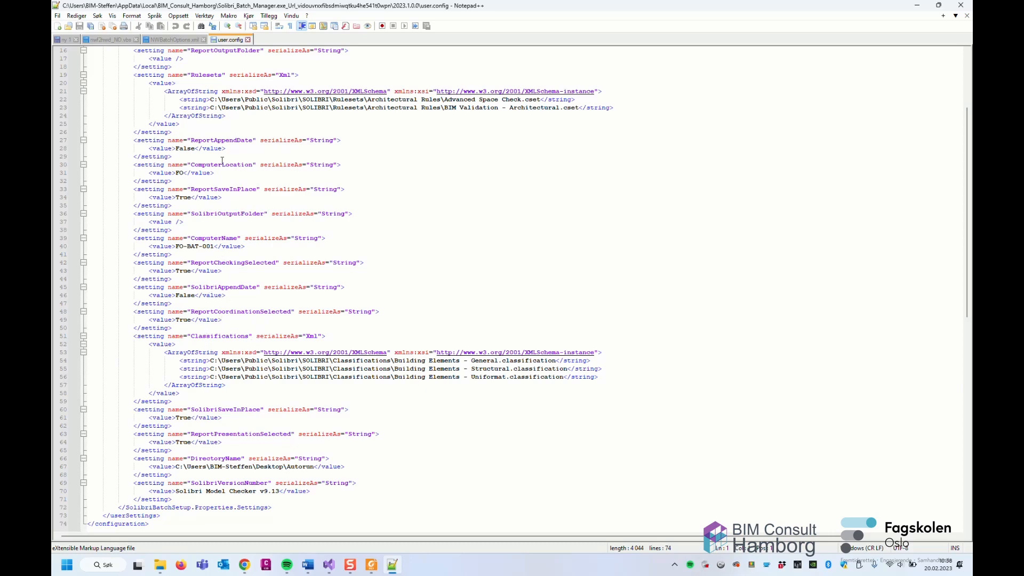
scroll(223, 160, "down", 2)
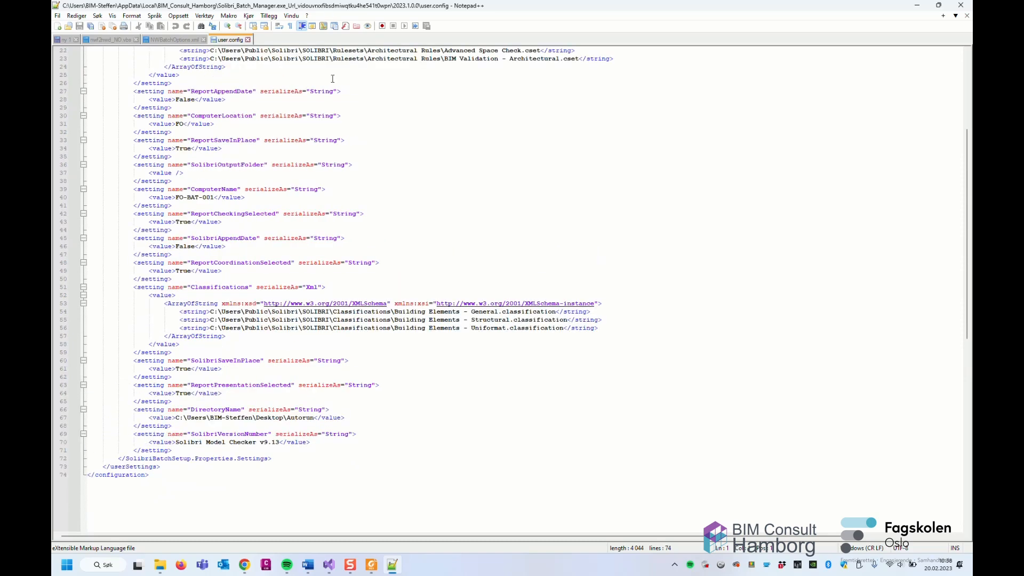
scroll(264, 165, "up", 7)
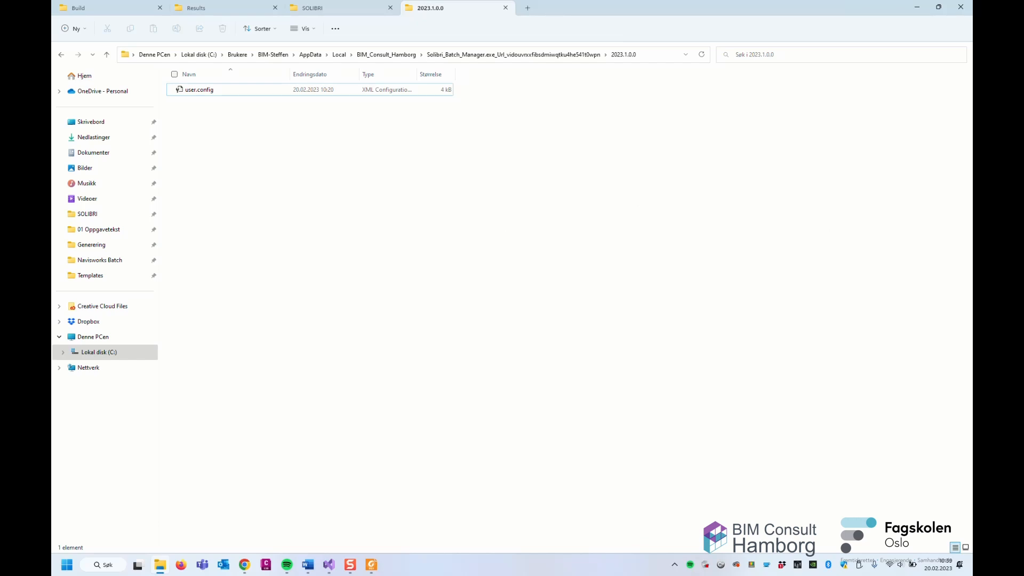
Step: Return to the Autorun folder from Results in File Explorer and open Video.bat in Notepad for viewing
left_click(206, 11)
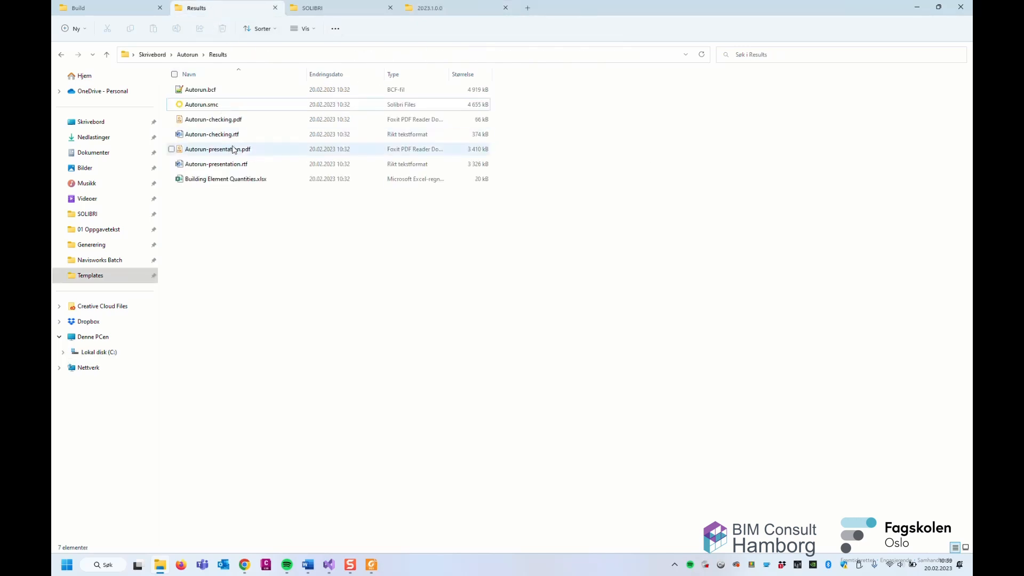
left_click(195, 54)
left_click(197, 121)
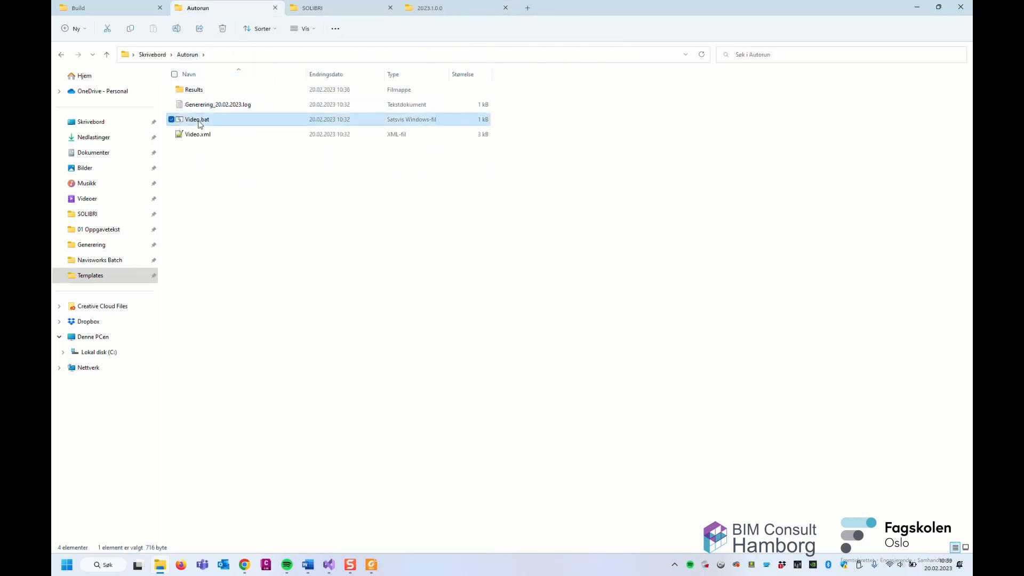
right_click(198, 122)
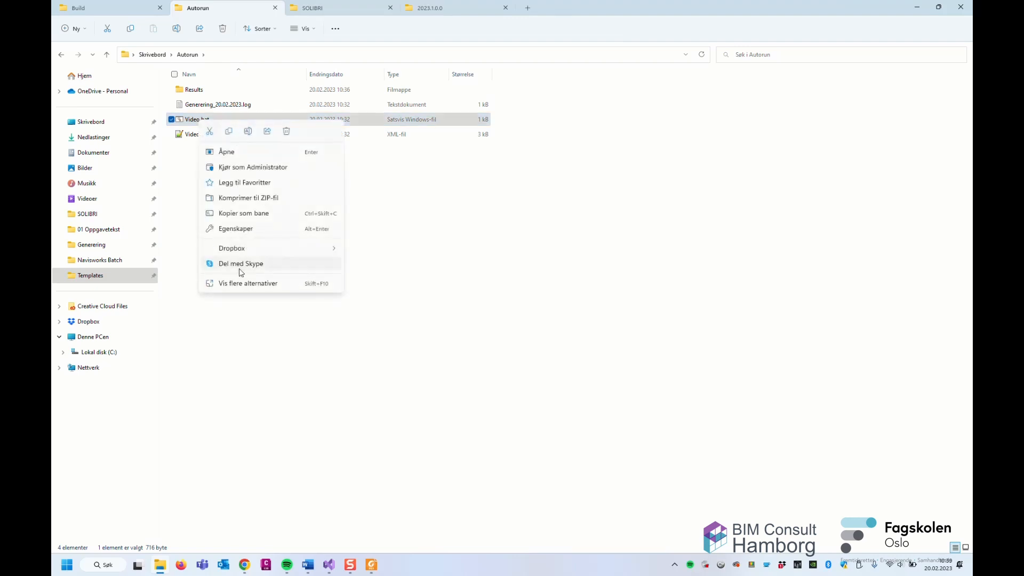
left_click(243, 285)
left_click(251, 241)
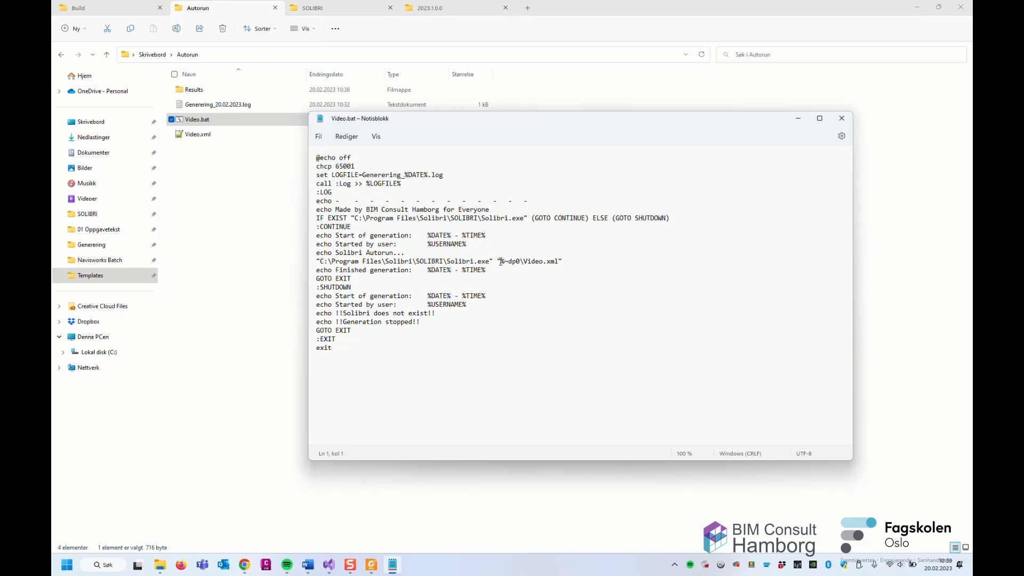
Step: Highlight the %~dp0\Video.xml path and its %~dp0 part in the Solibri launch line of Video.bat, and close the file
left_click_drag(500, 262, 561, 263)
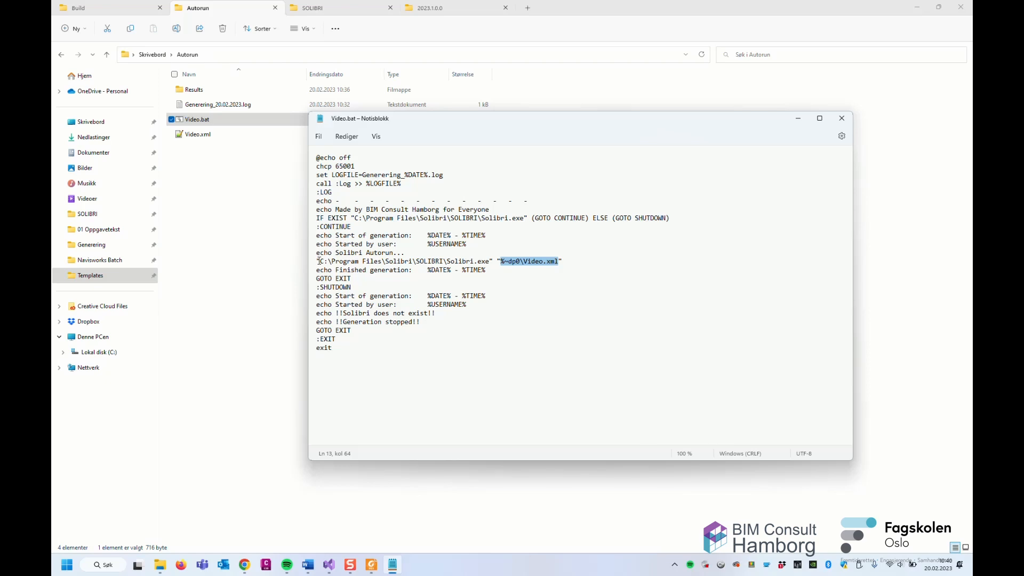
left_click(517, 264)
double_click(513, 262)
left_click_drag(513, 263, 501, 262)
left_click(842, 118)
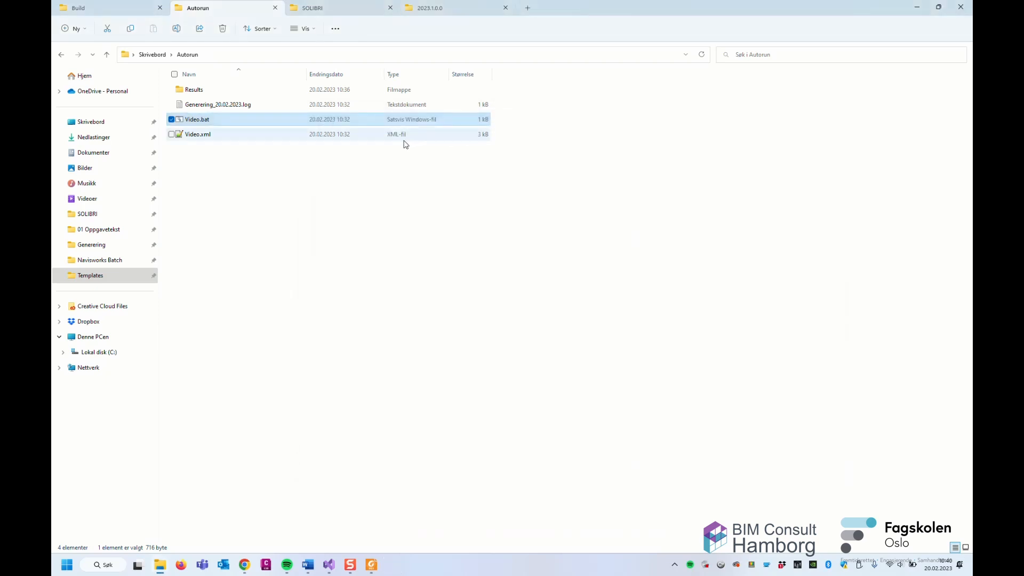
left_click(307, 159)
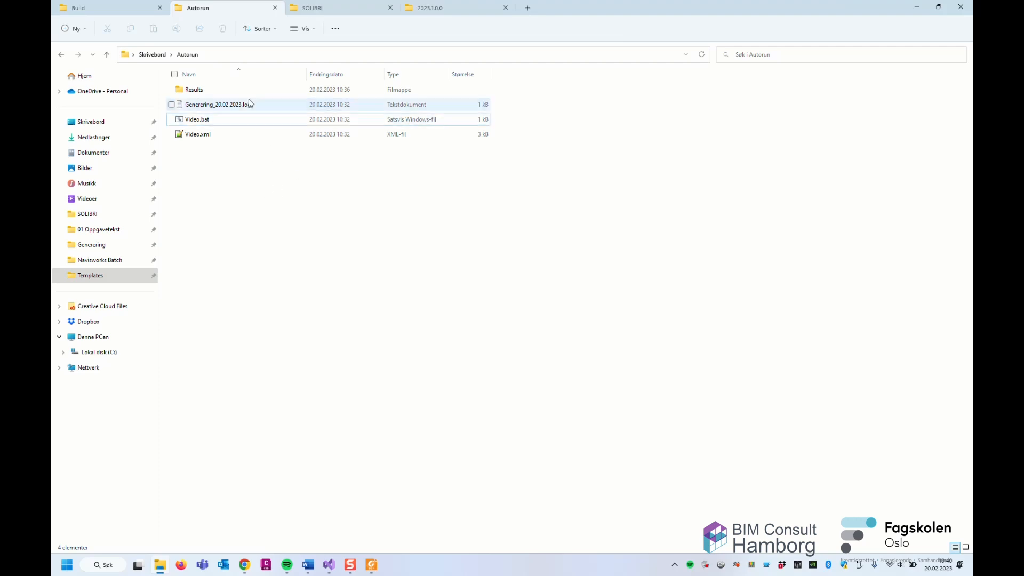
Step: Start Solibri Batch Manager.exe from the Build folder and view its available help and bug-reporting options
left_click(133, 9)
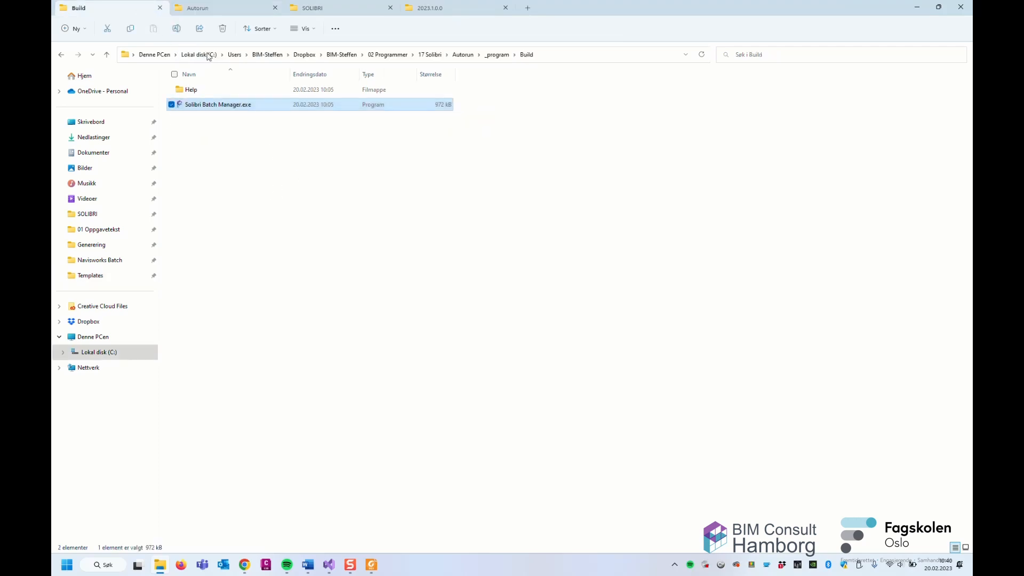
double_click(235, 104)
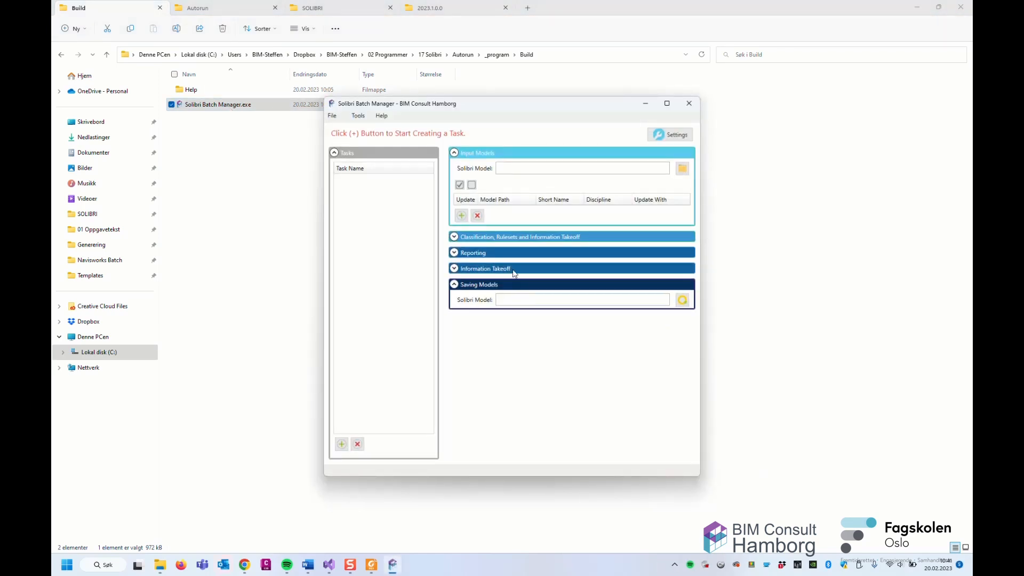
left_click(387, 119)
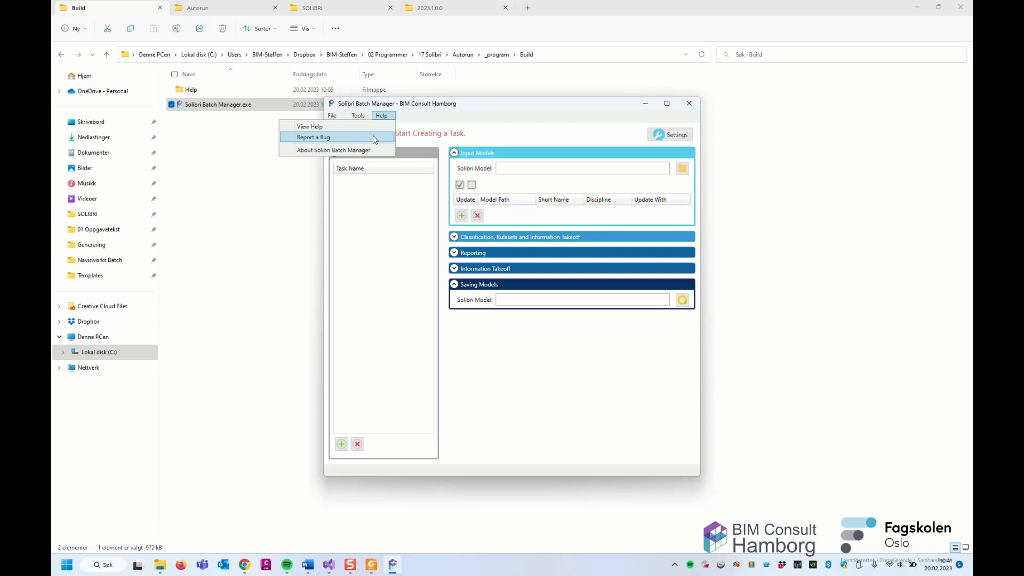
left_click(442, 126)
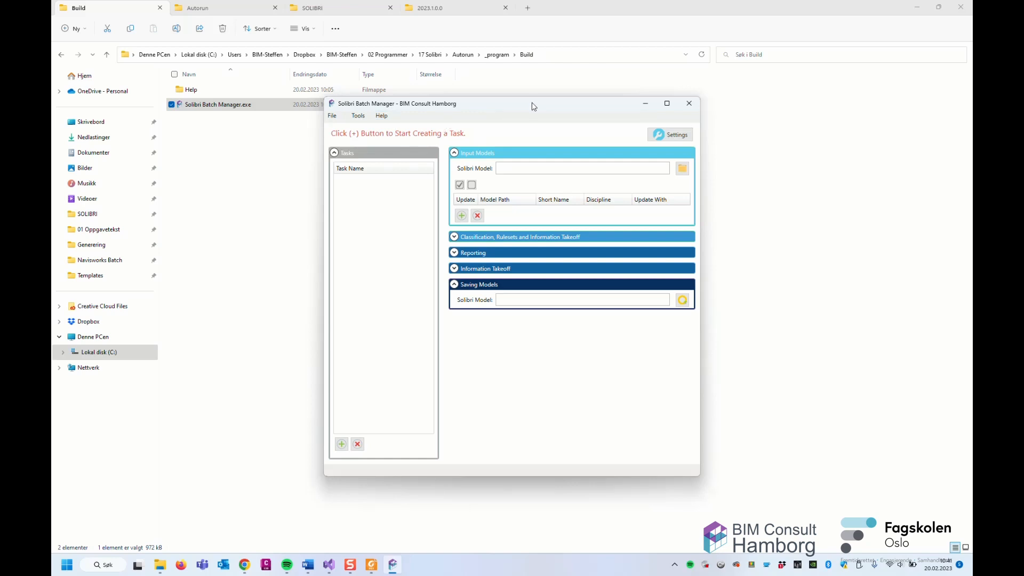